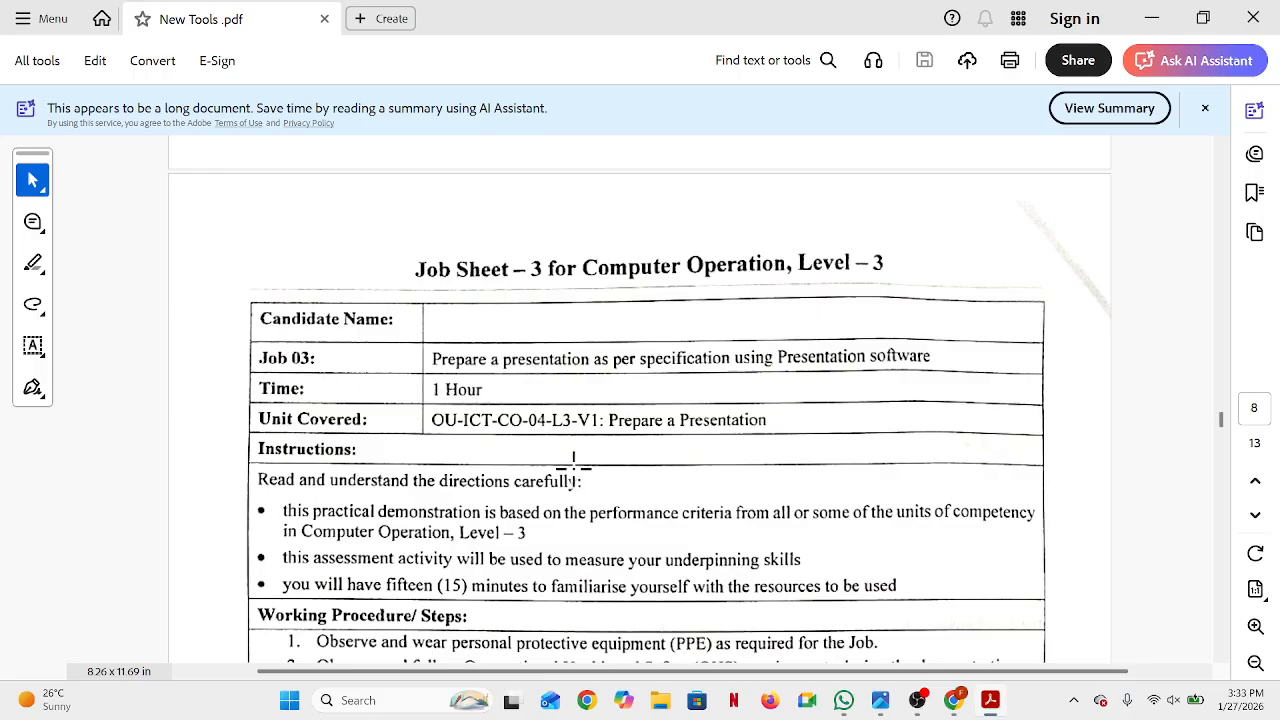
# Step: Look through the job sheets in the PDF and read the working procedure of Job Sheet 3 on preparing a presentation
pyautogui.scroll(20, 573, 465)
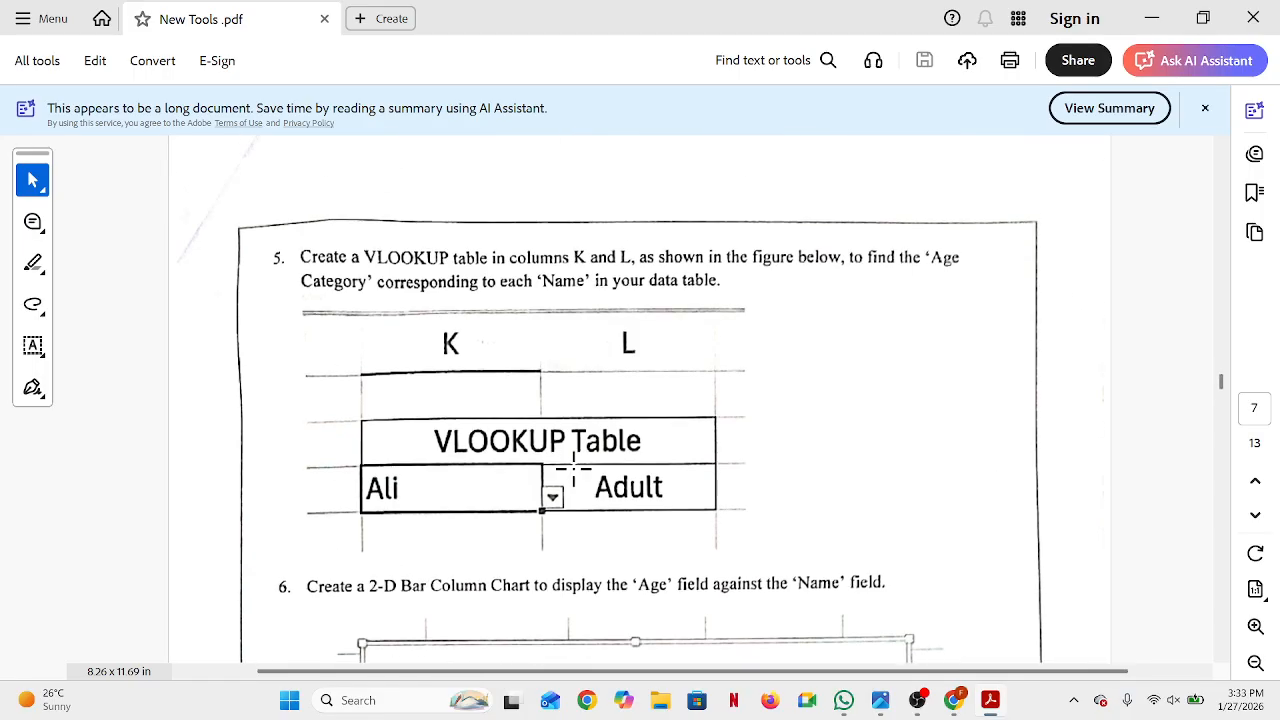
pyautogui.scroll(12, 573, 465)
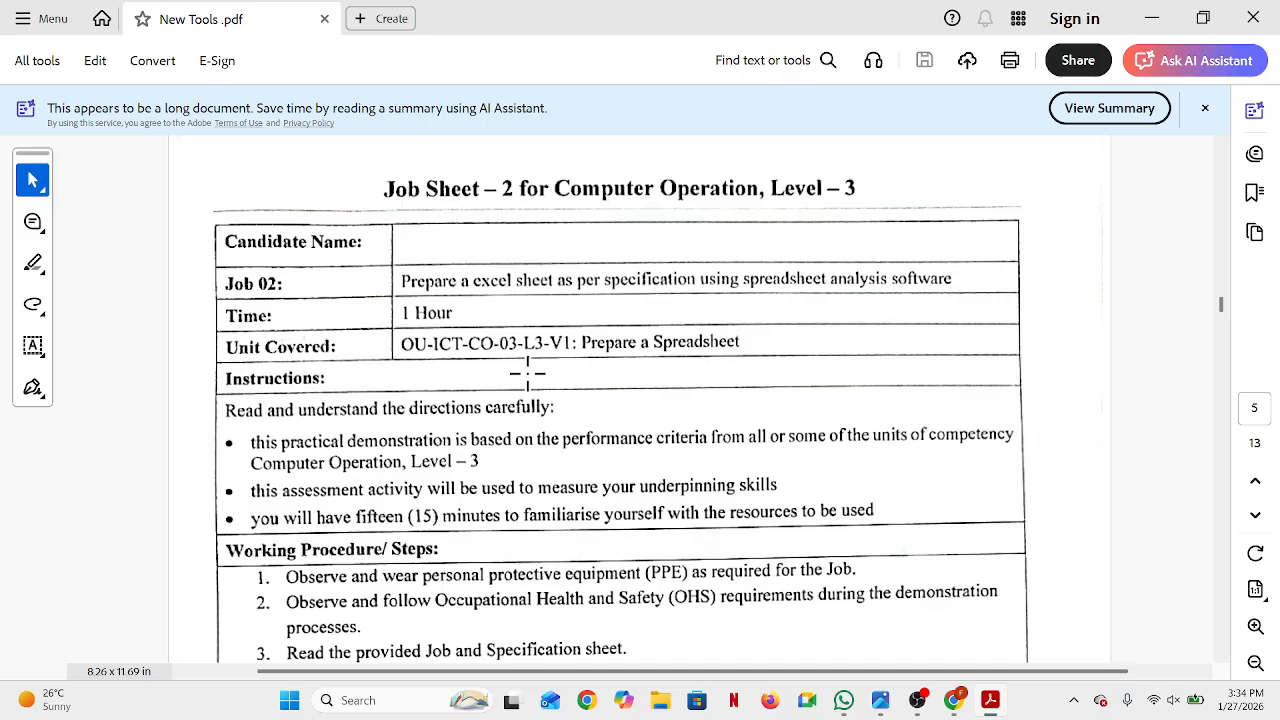
pyautogui.scroll(-20, 527, 373)
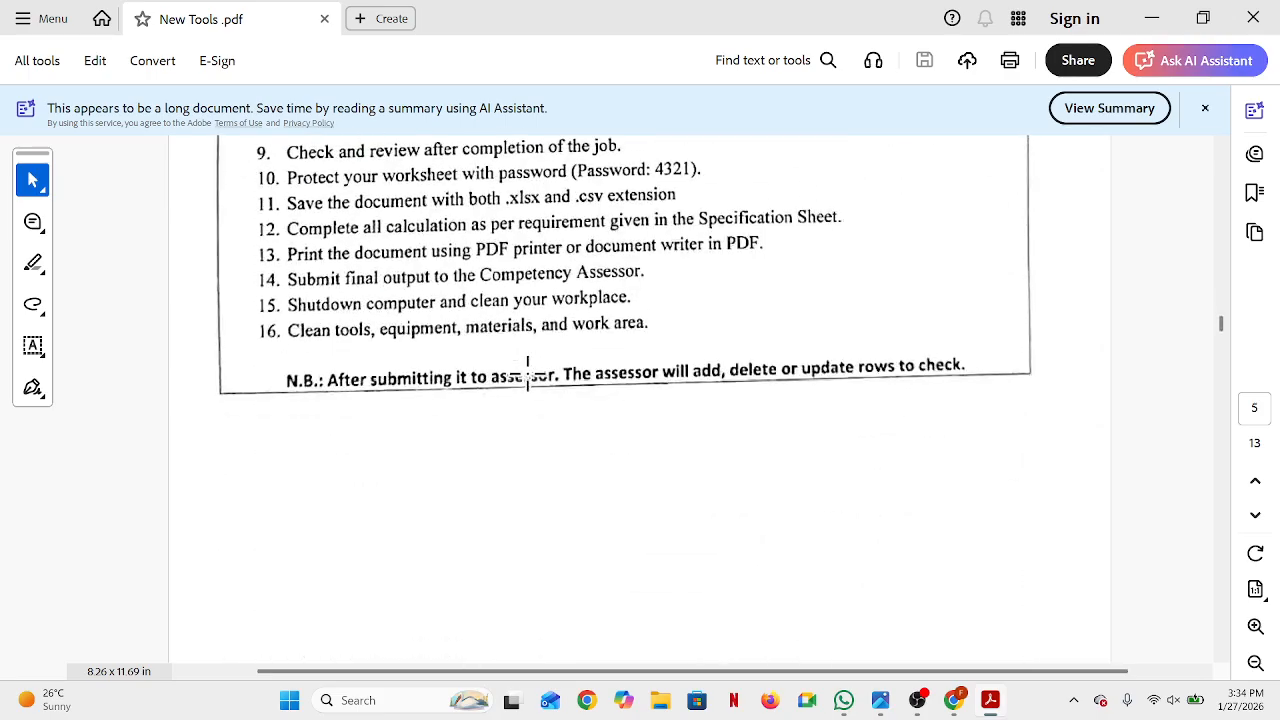
pyautogui.scroll(-20, 527, 385)
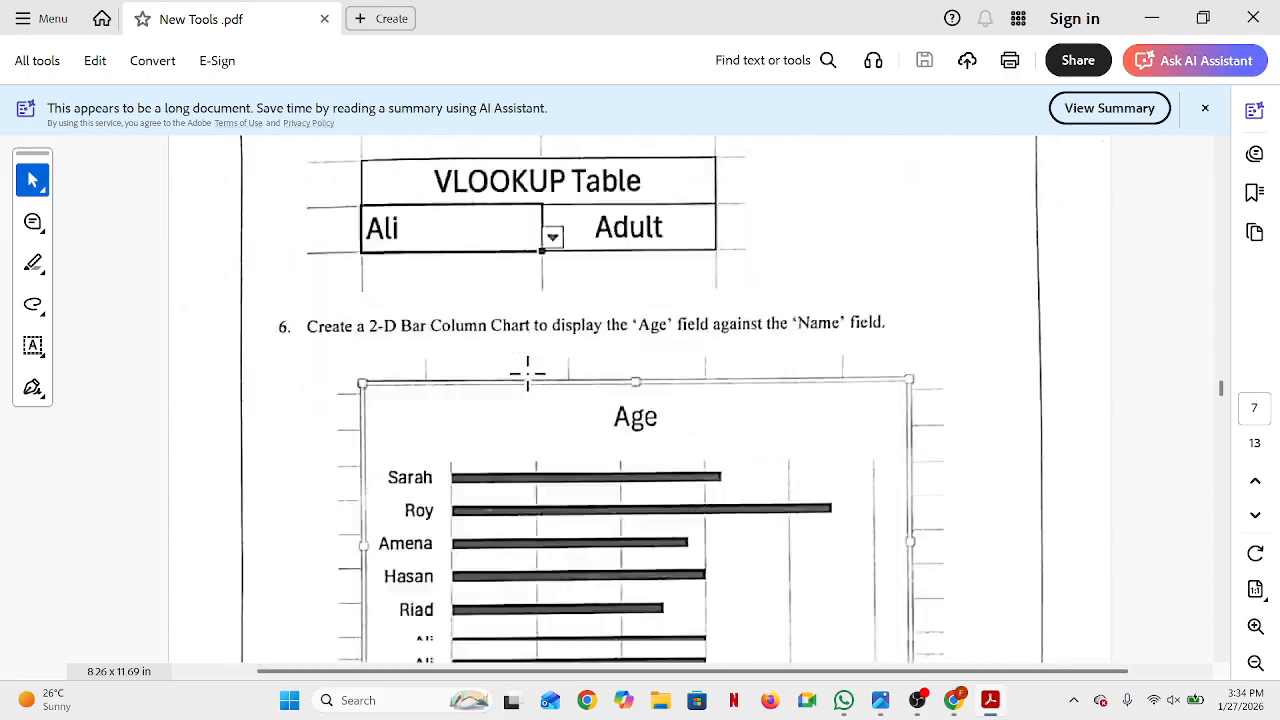
pyautogui.scroll(1, 530, 368)
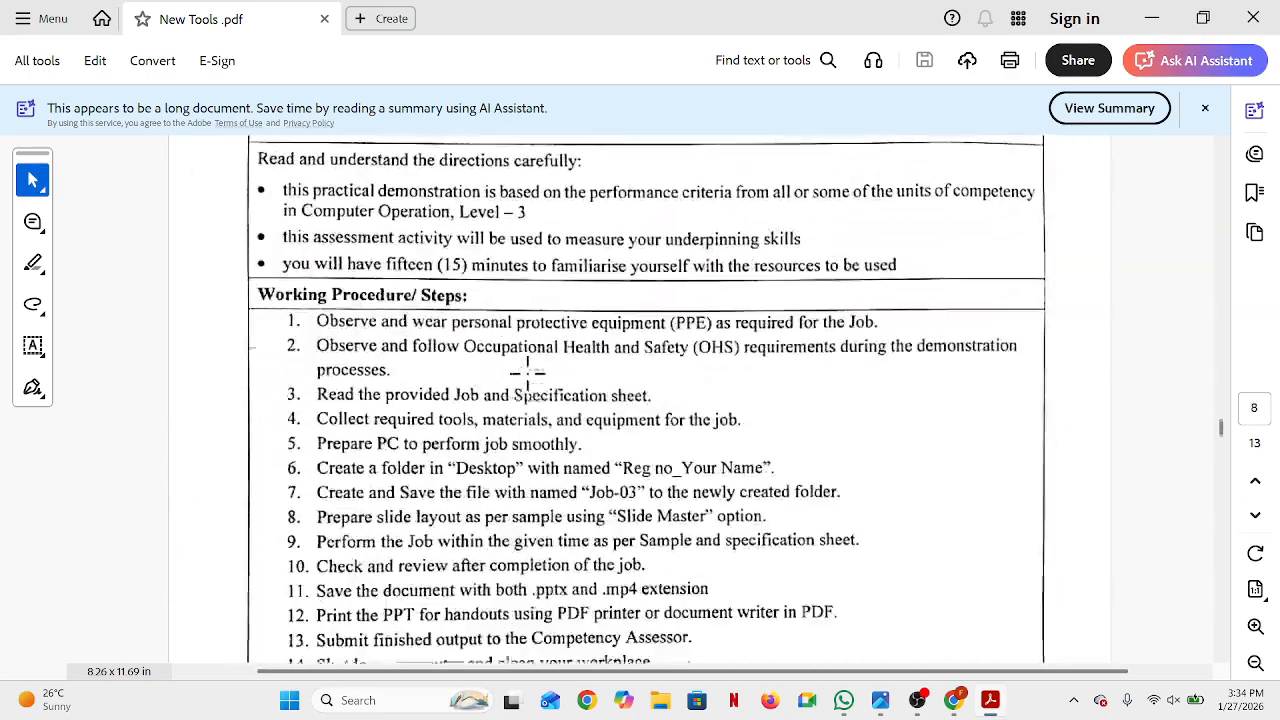
pyautogui.scroll(-1, 420, 440)
pyautogui.scroll(-5, 475, 552)
pyautogui.scroll(2, 483, 545)
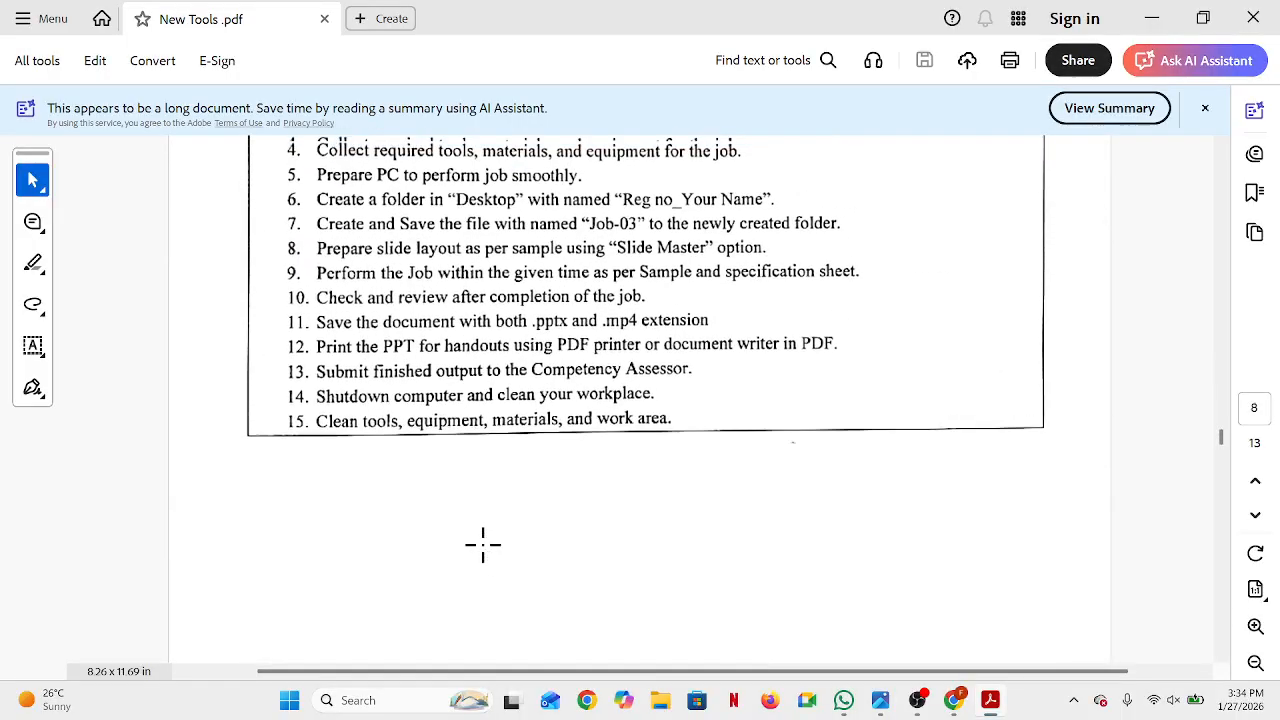
# Step: Read Specification Sheet 3 for the slide layout, size, transition, font, date and per-slide content requirements
pyautogui.scroll(-8, 483, 545)
pyautogui.scroll(-3, 483, 548)
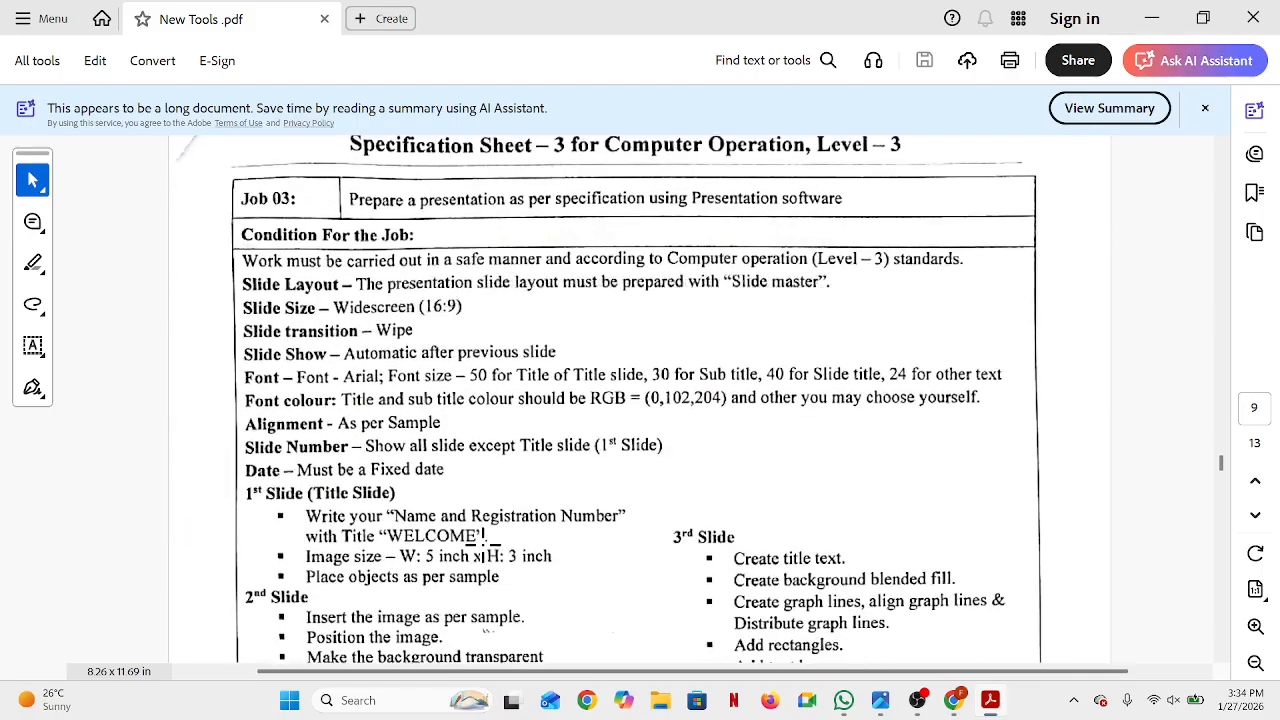
pyautogui.scroll(1, 483, 540)
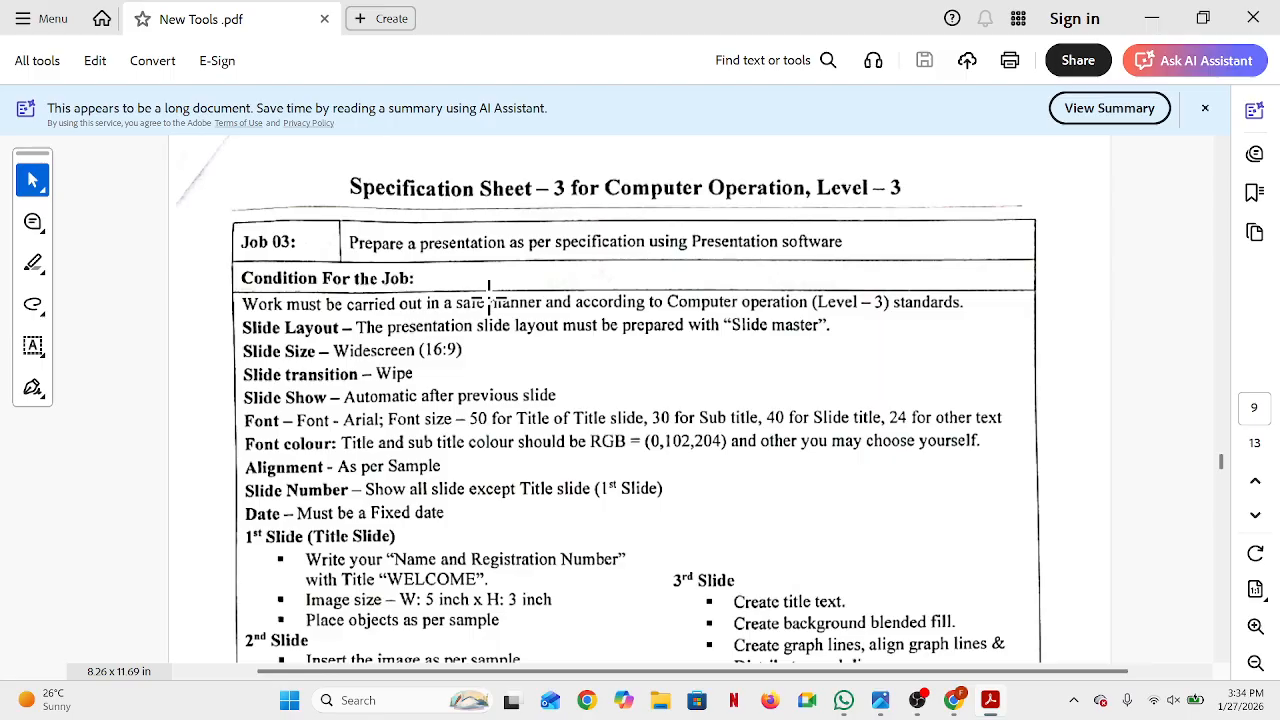
pyautogui.scroll(-1, 489, 297)
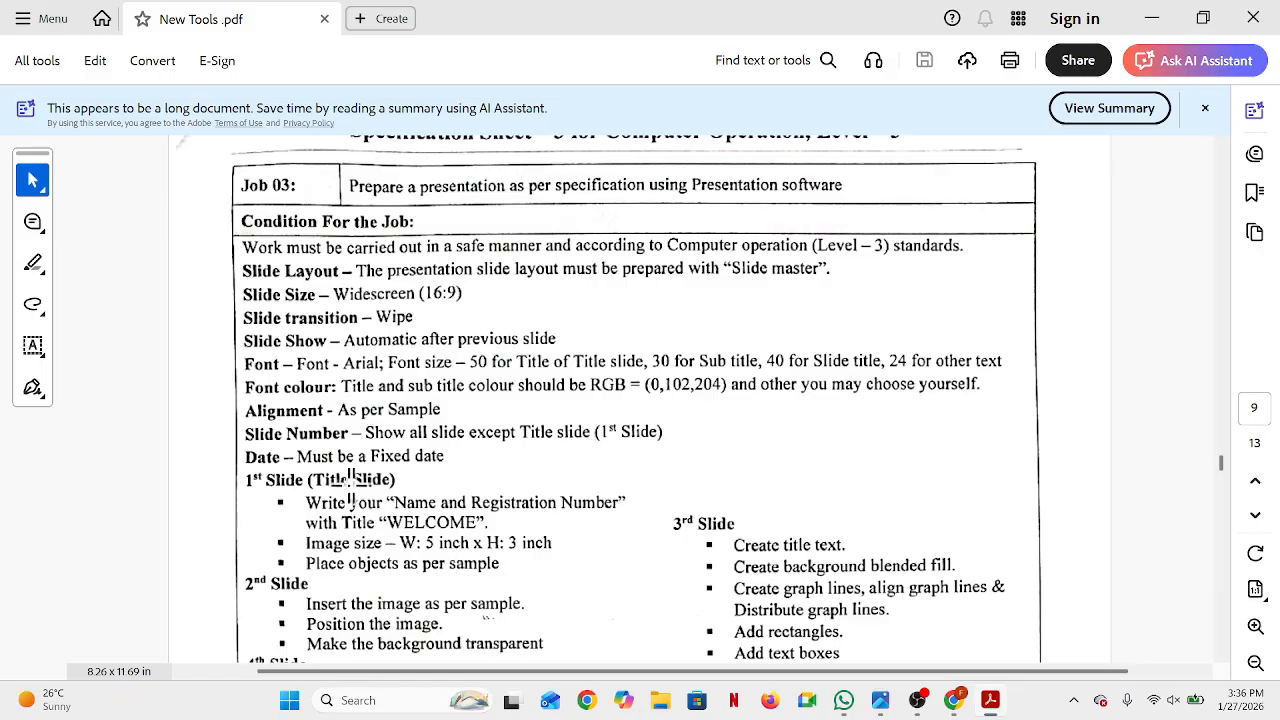
pyautogui.scroll(-4, 390, 514)
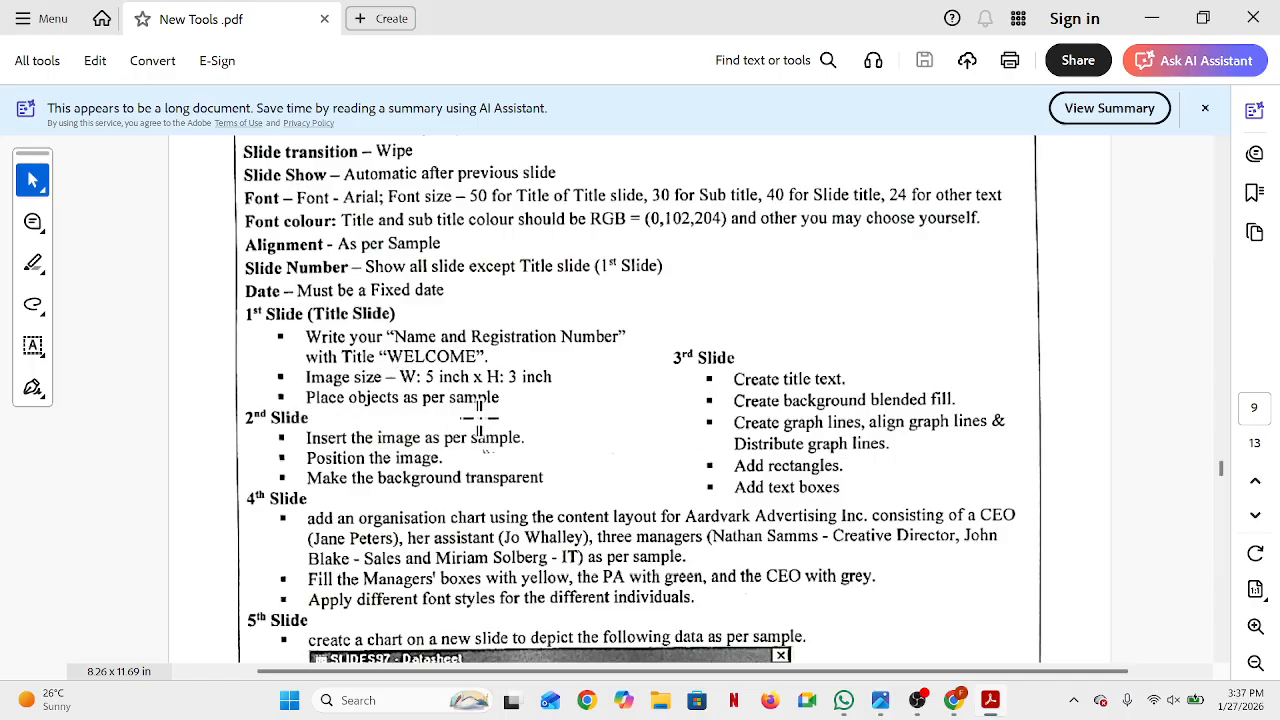
pyautogui.scroll(-3, 497, 418)
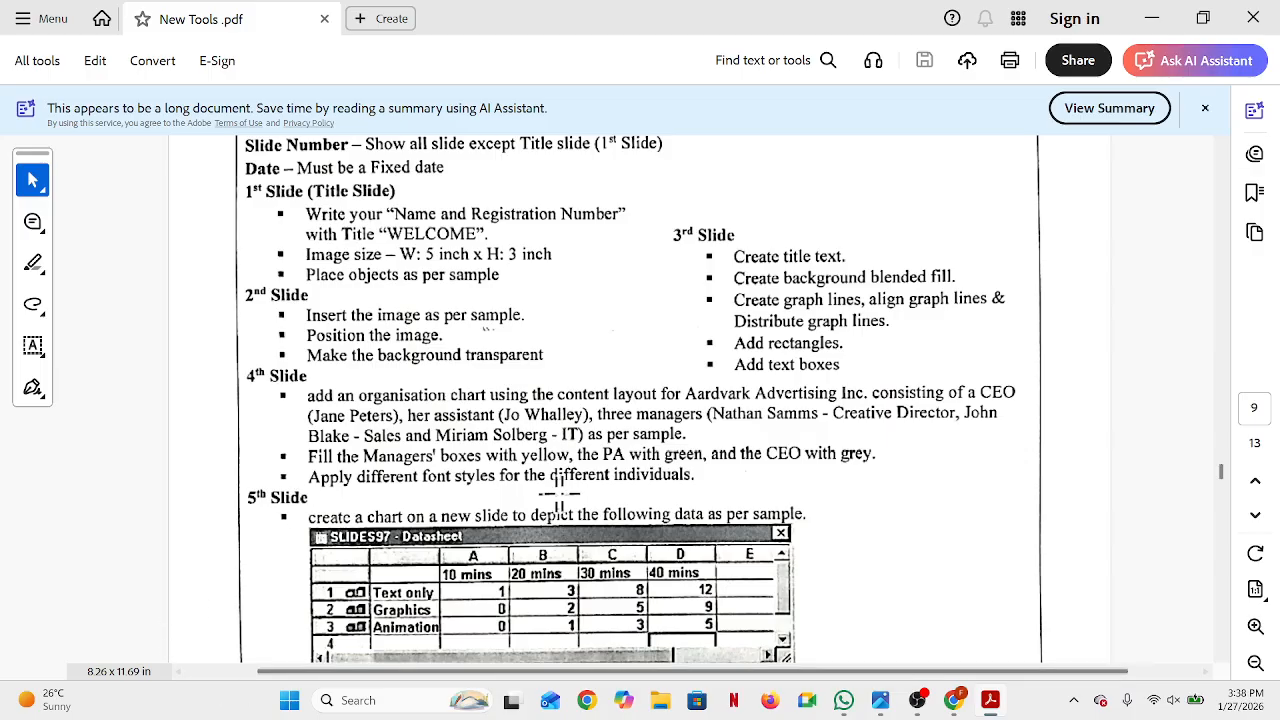
# Step: Examine the sample page showing the slide master layout, the title slide, slides 2 to 6 and the end slide
pyautogui.scroll(-5, 570, 490)
pyautogui.scroll(-12, 570, 490)
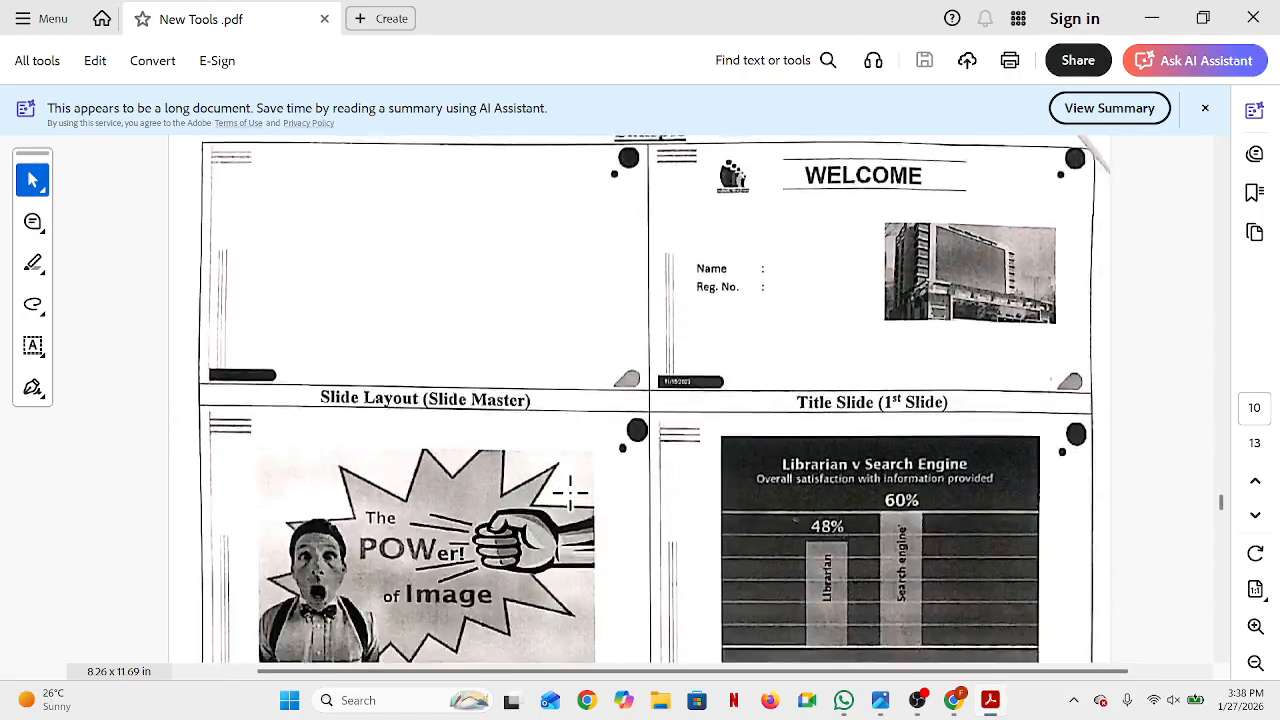
pyautogui.scroll(2, 570, 490)
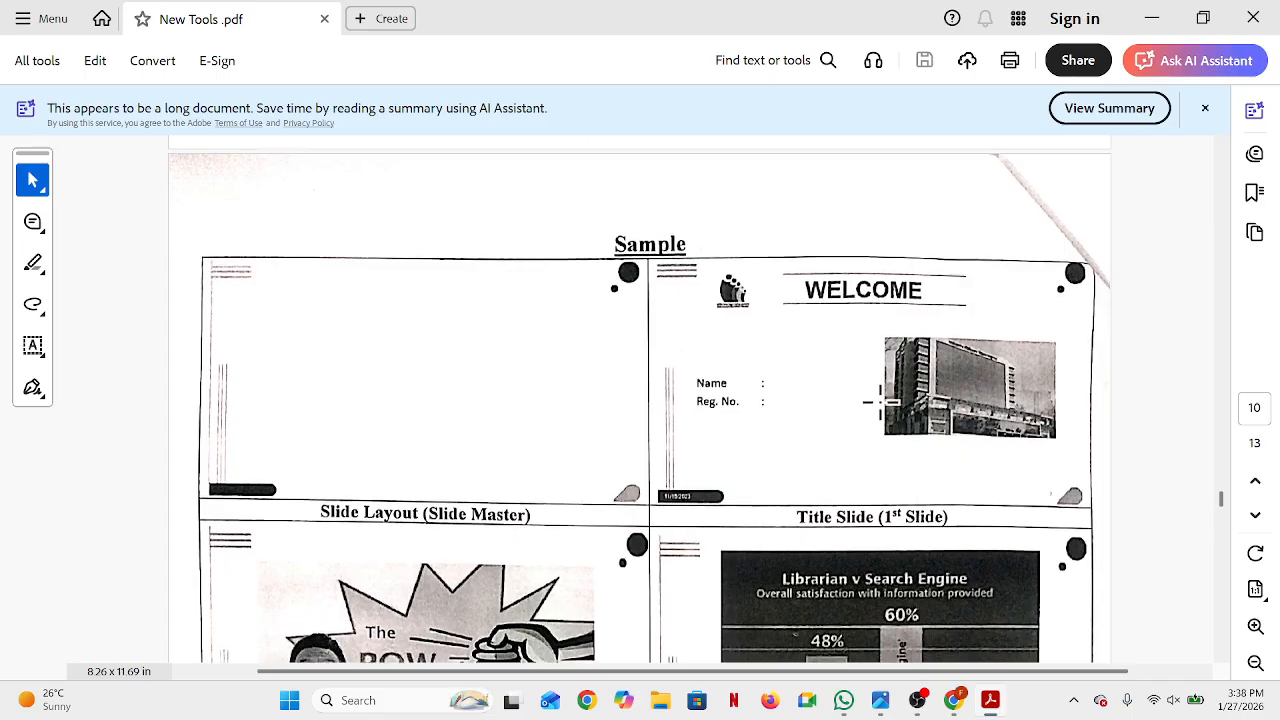
pyautogui.scroll(-3, 880, 400)
pyautogui.scroll(-3, 310, 558)
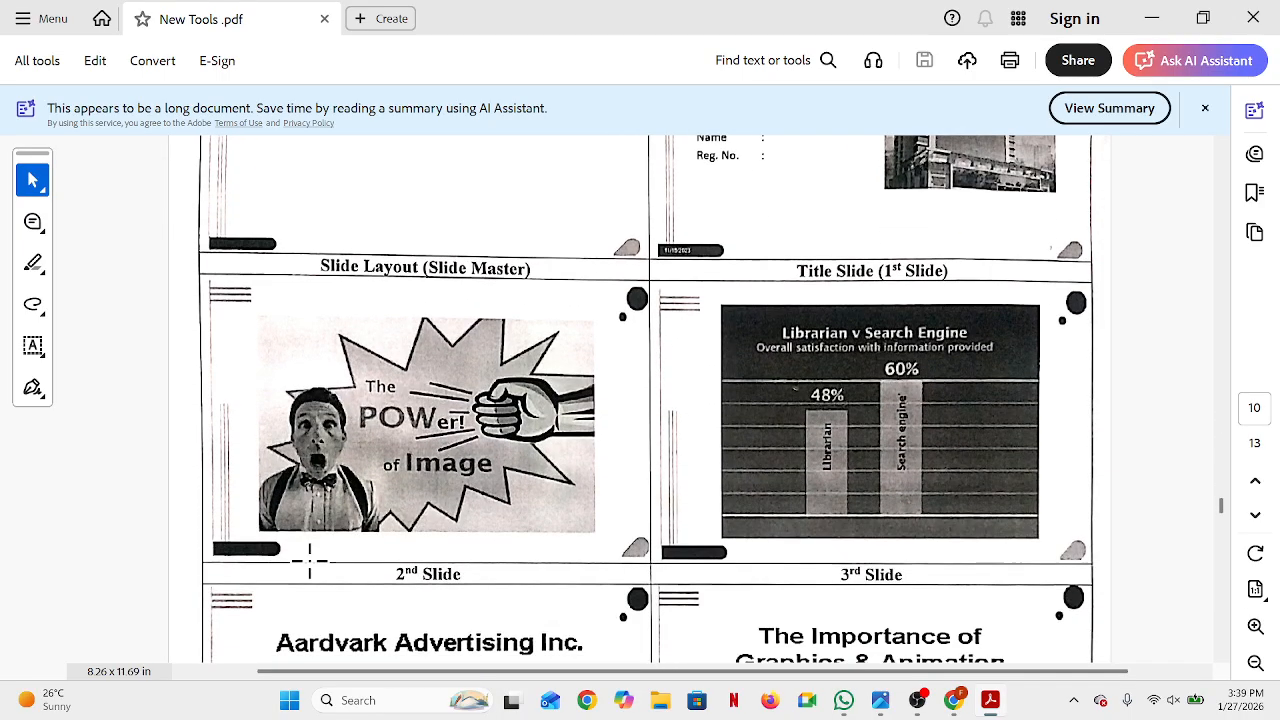
pyautogui.scroll(-3, 790, 497)
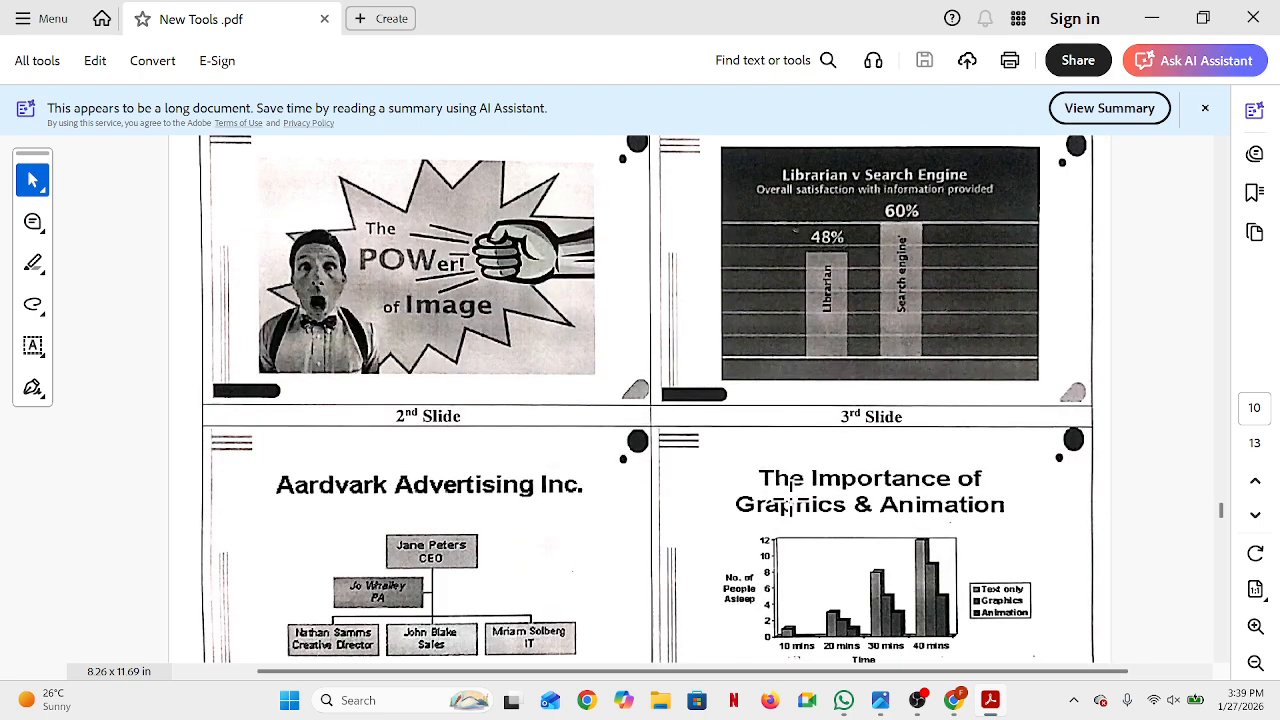
pyautogui.scroll(-3, 330, 586)
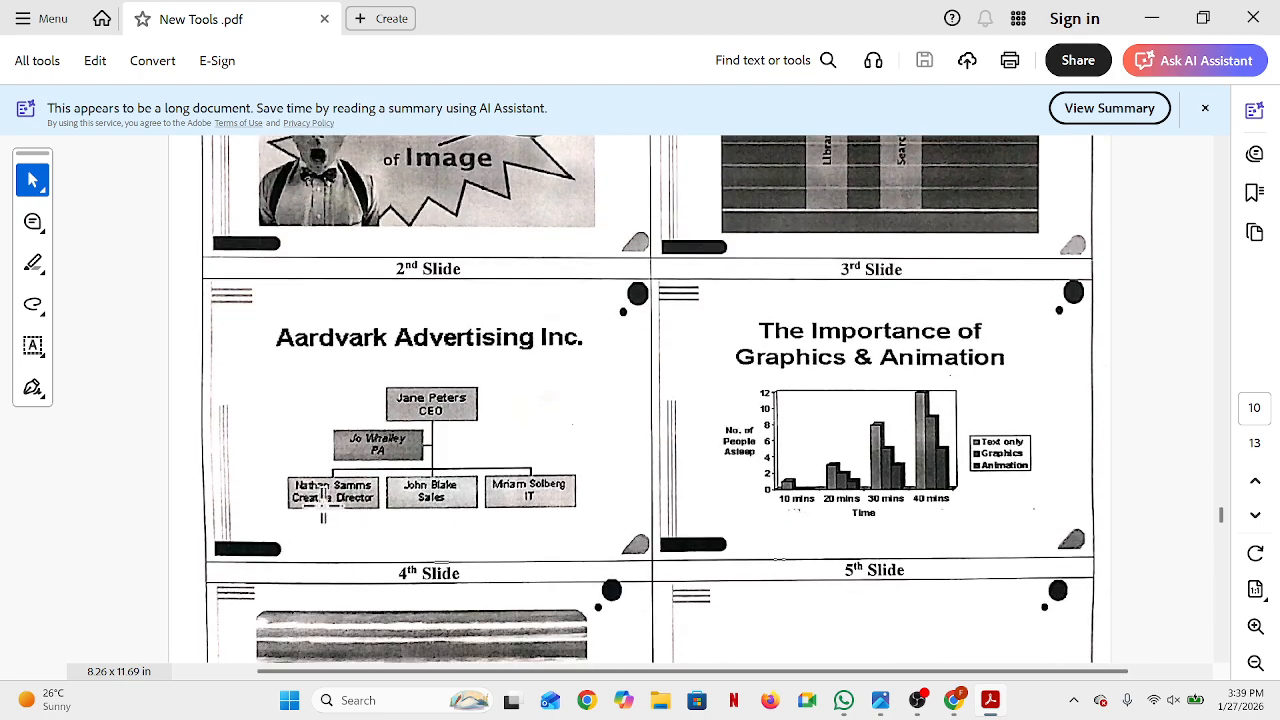
pyautogui.scroll(-5, 314, 515)
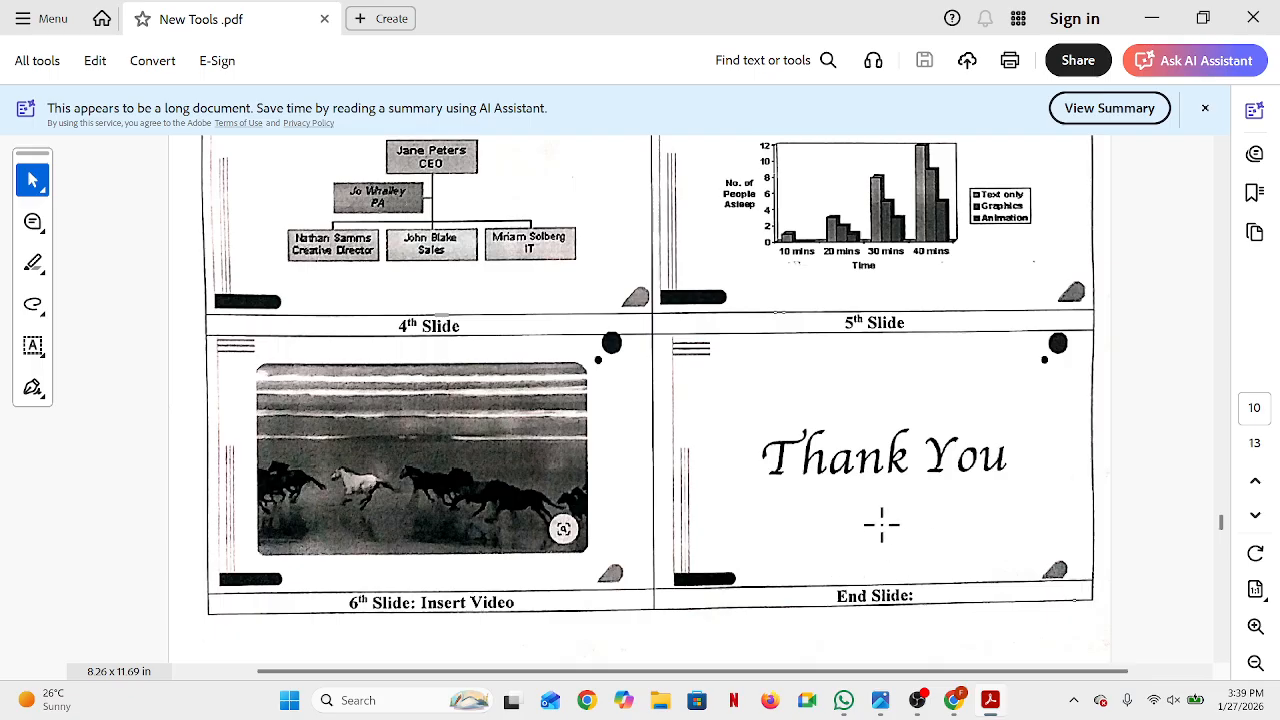
pyautogui.scroll(7, 884, 485)
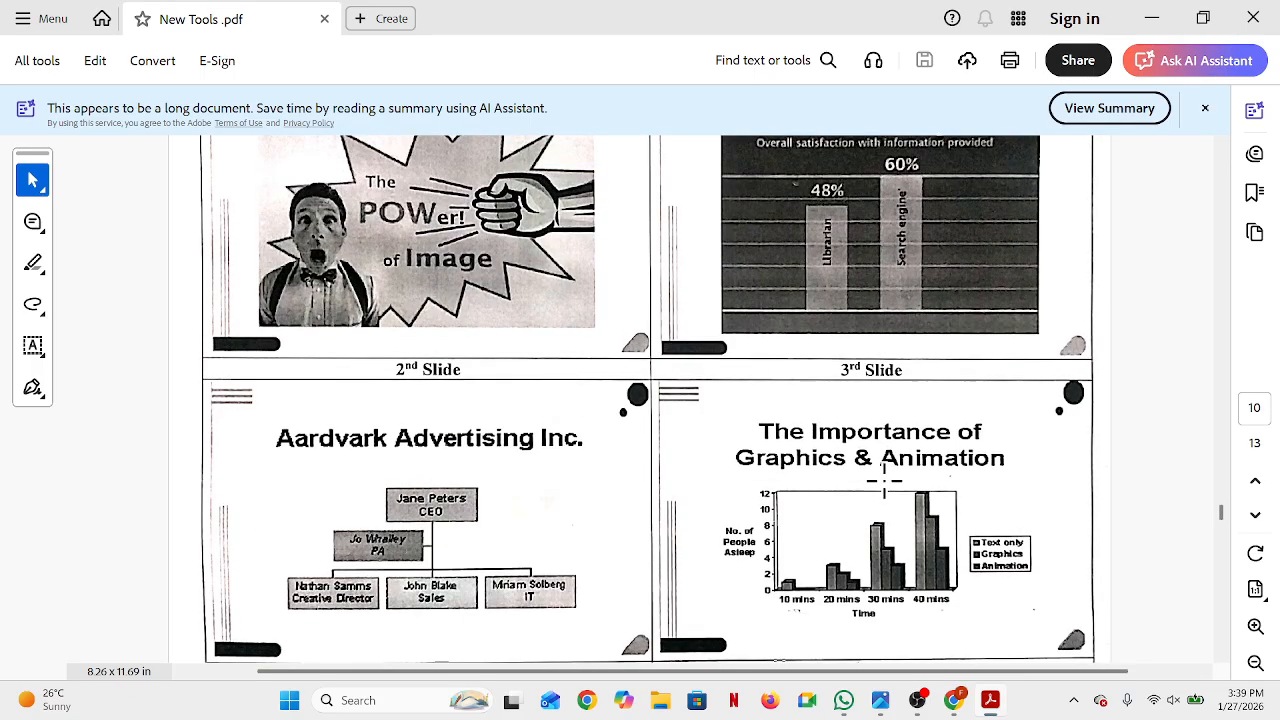
pyautogui.scroll(-8, 884, 485)
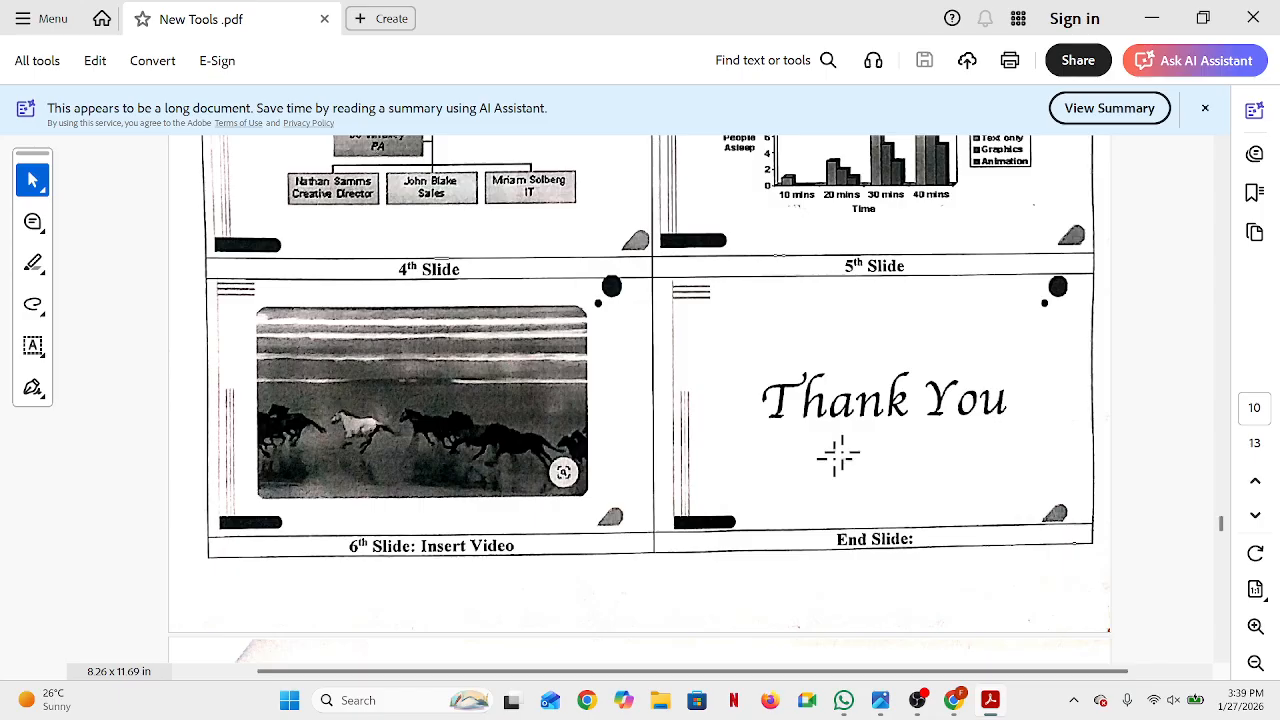
pyautogui.scroll(10, 675, 383)
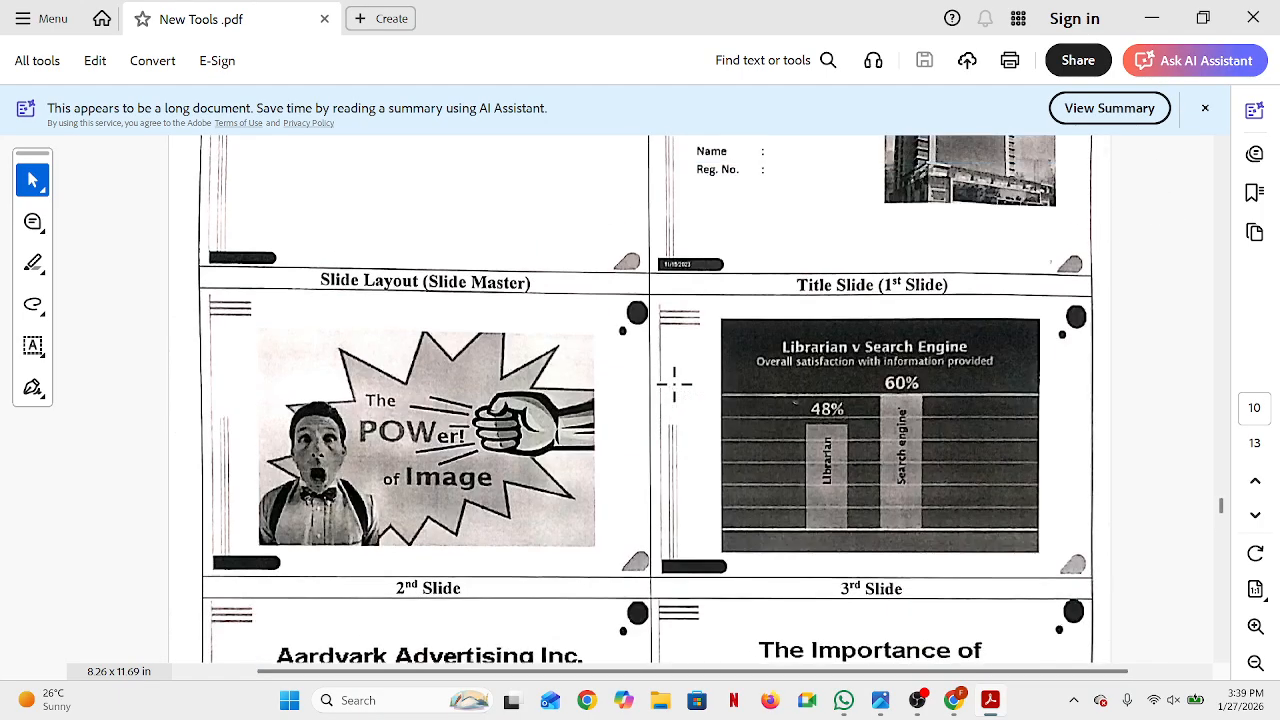
pyautogui.scroll(-4, 675, 383)
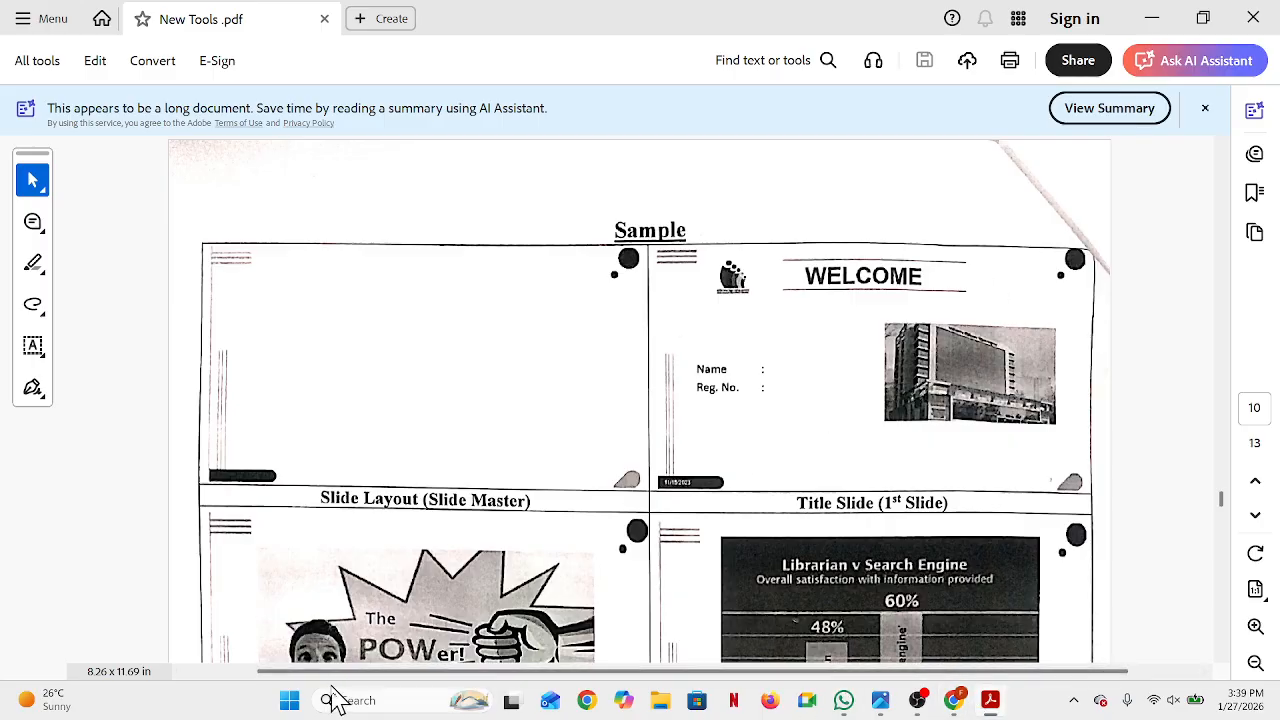
# Step: Launch PowerPoint and create a blank presentation
pyautogui.click(289, 702)
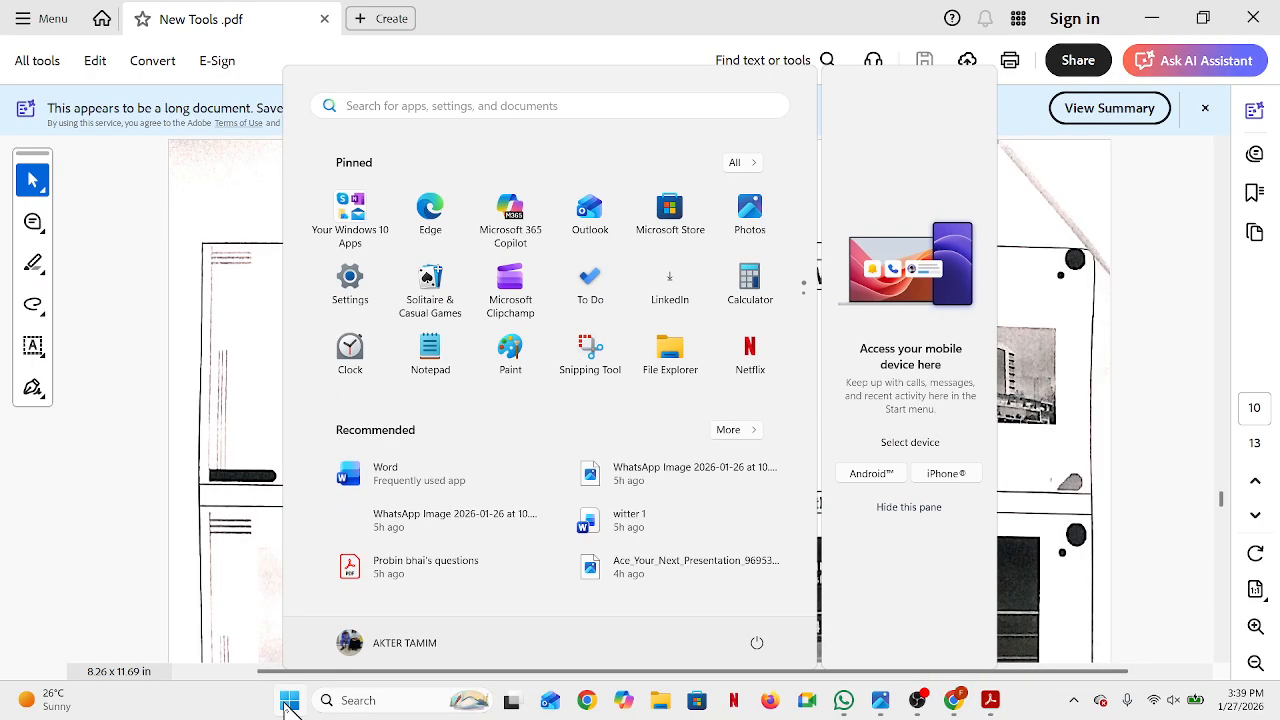
pyautogui.write('p')
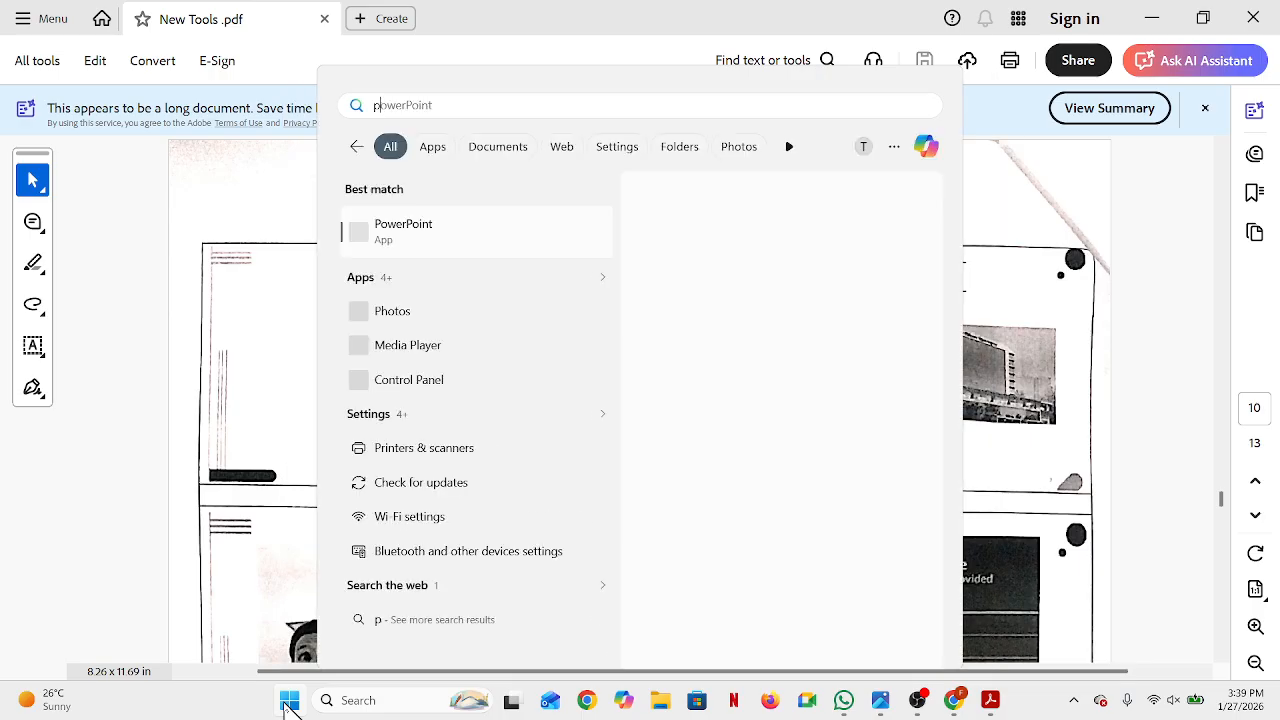
pyautogui.click(451, 250)
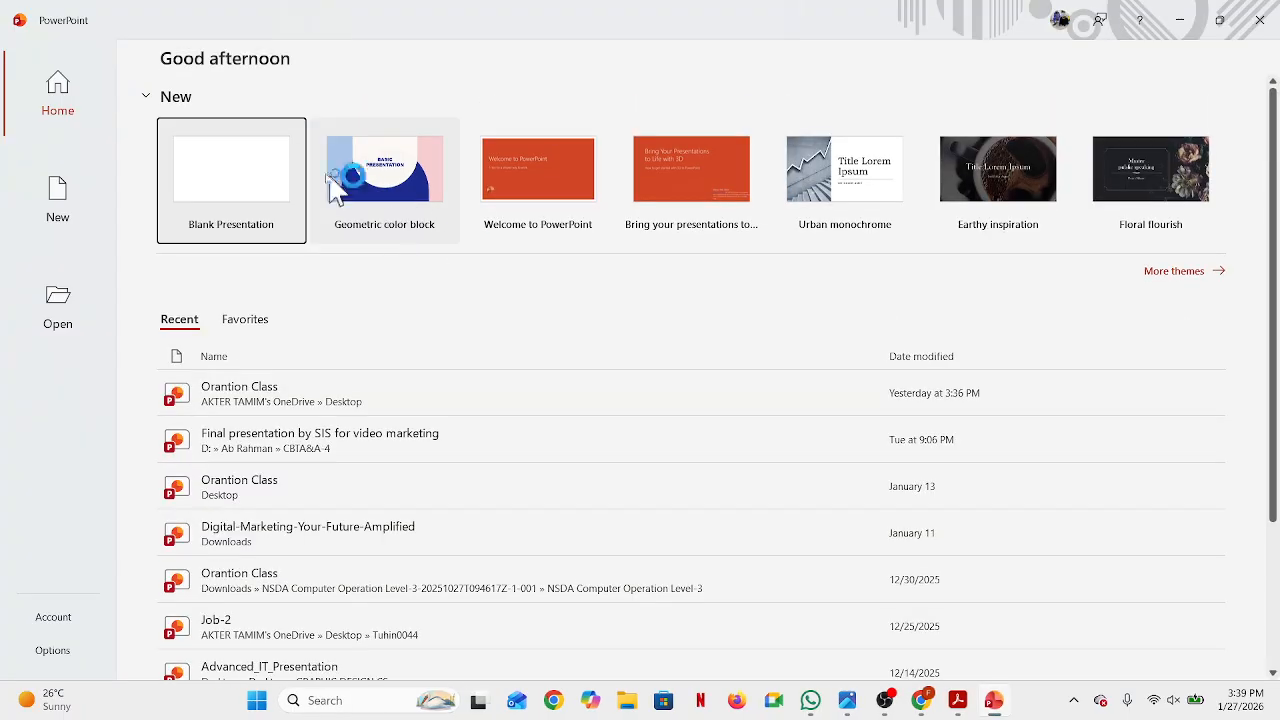
pyautogui.click(238, 165)
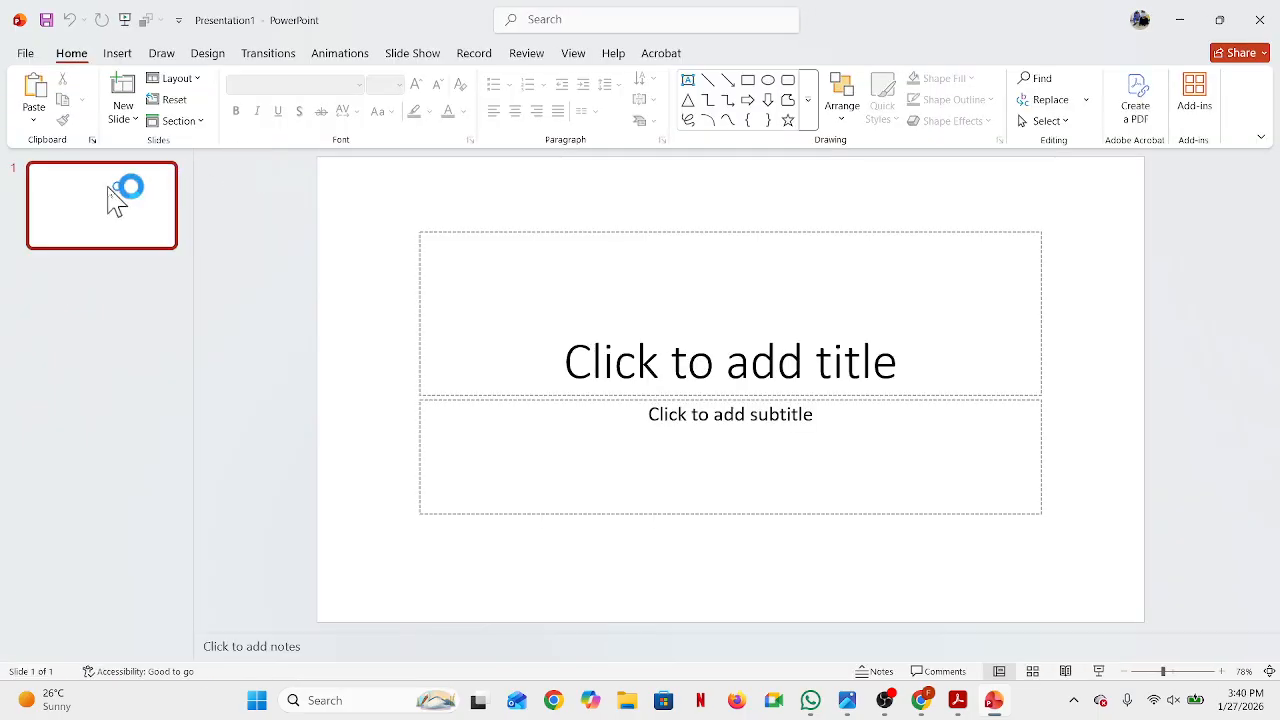
# Step: Delete the default title slide and add a new slide with the Blank layout
pyautogui.press('Delete')
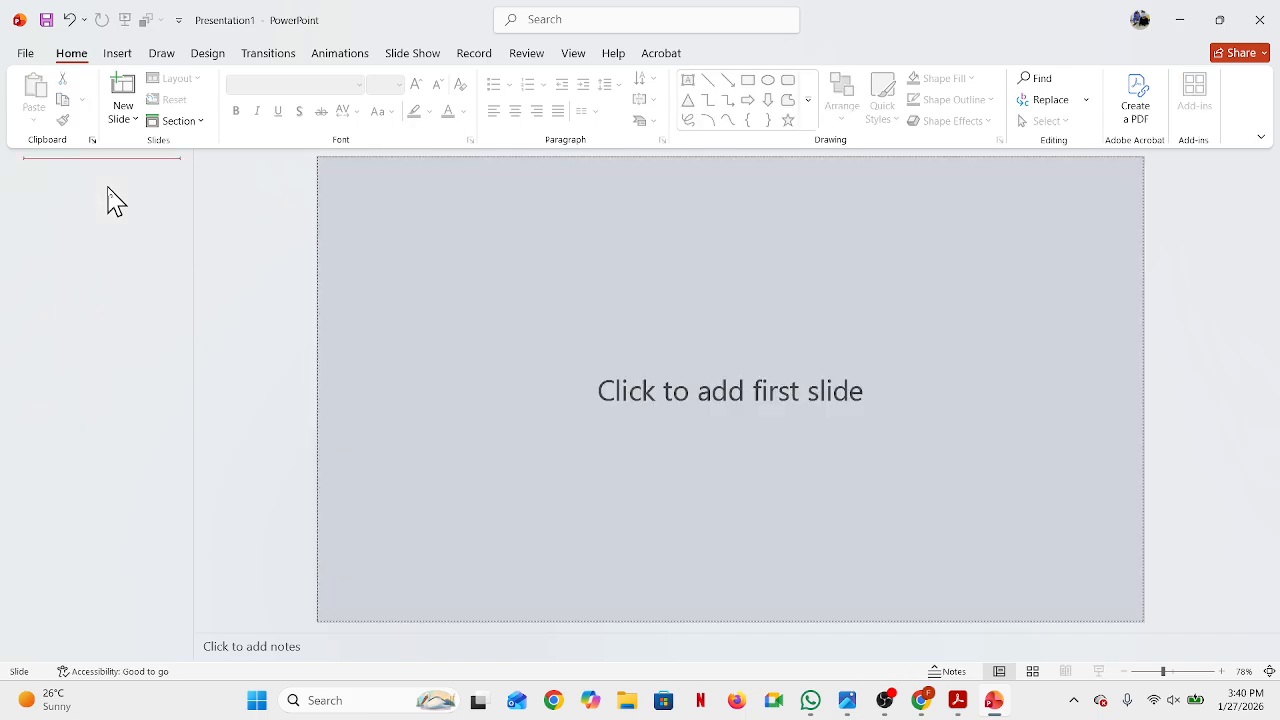
pyautogui.click(134, 127)
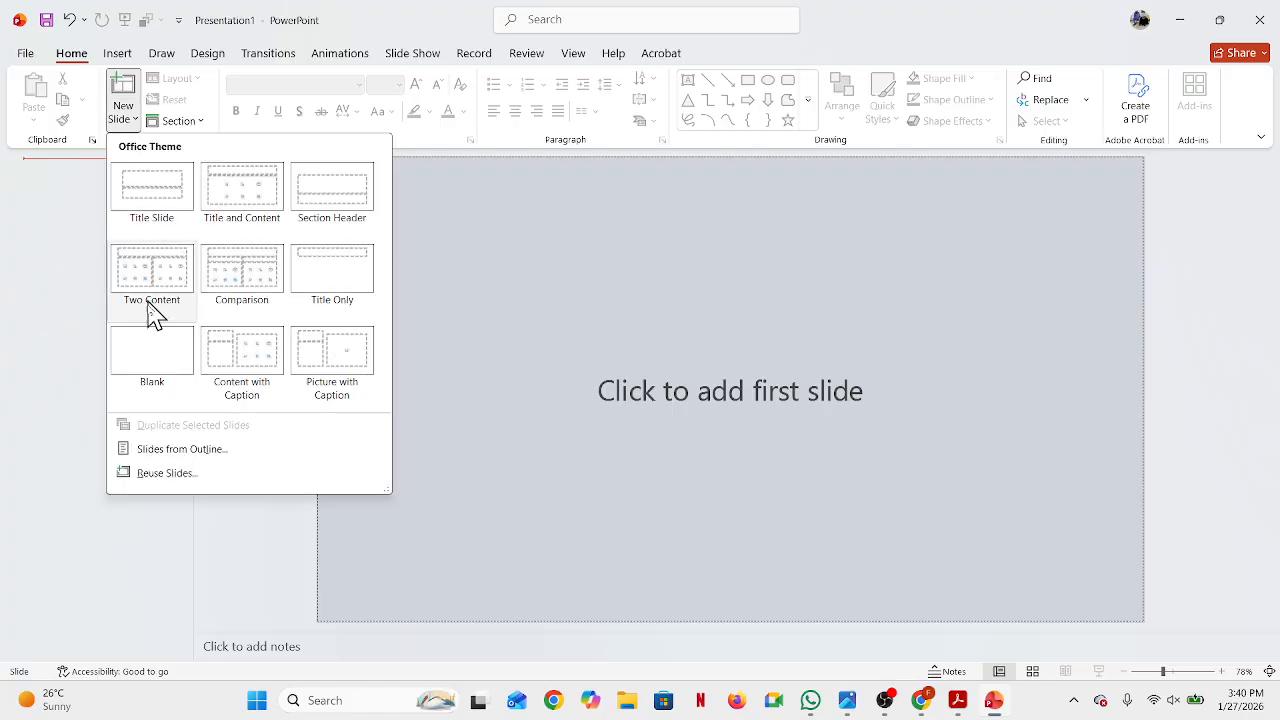
pyautogui.click(160, 362)
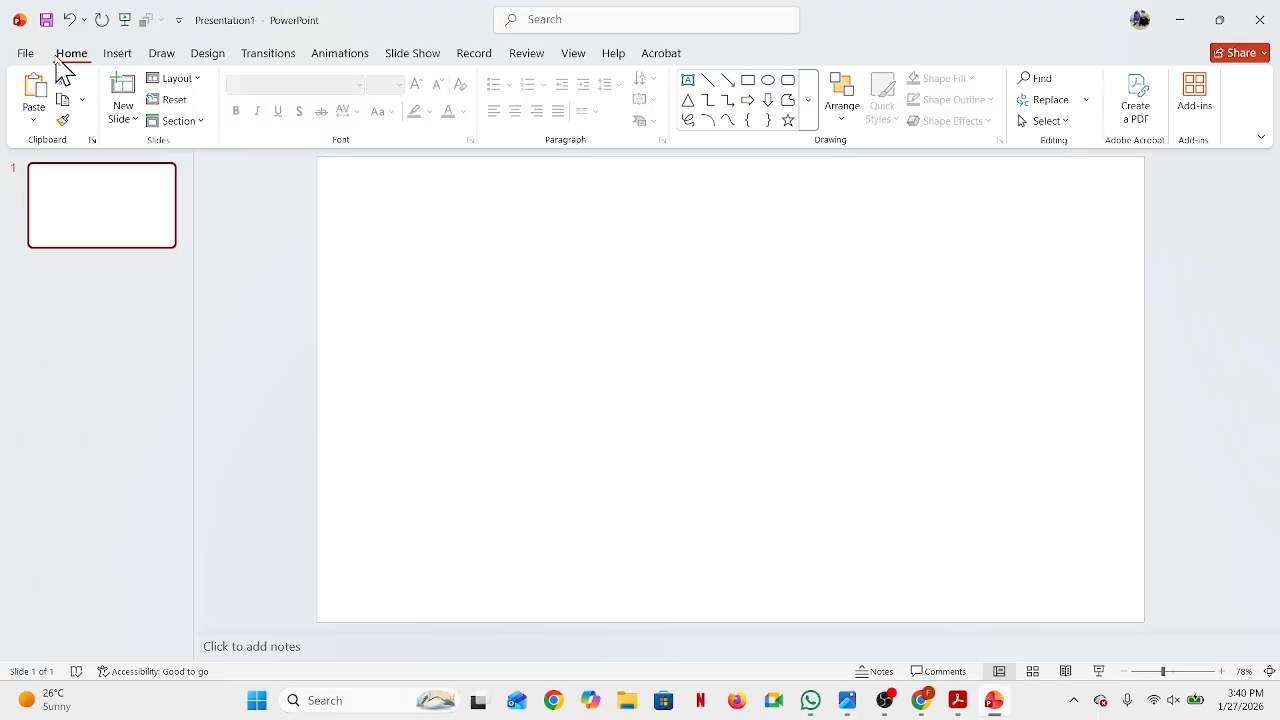
# Step: Check the presentation's slide size setting against the required Widescreen (16:9) format
pyautogui.click(118, 54)
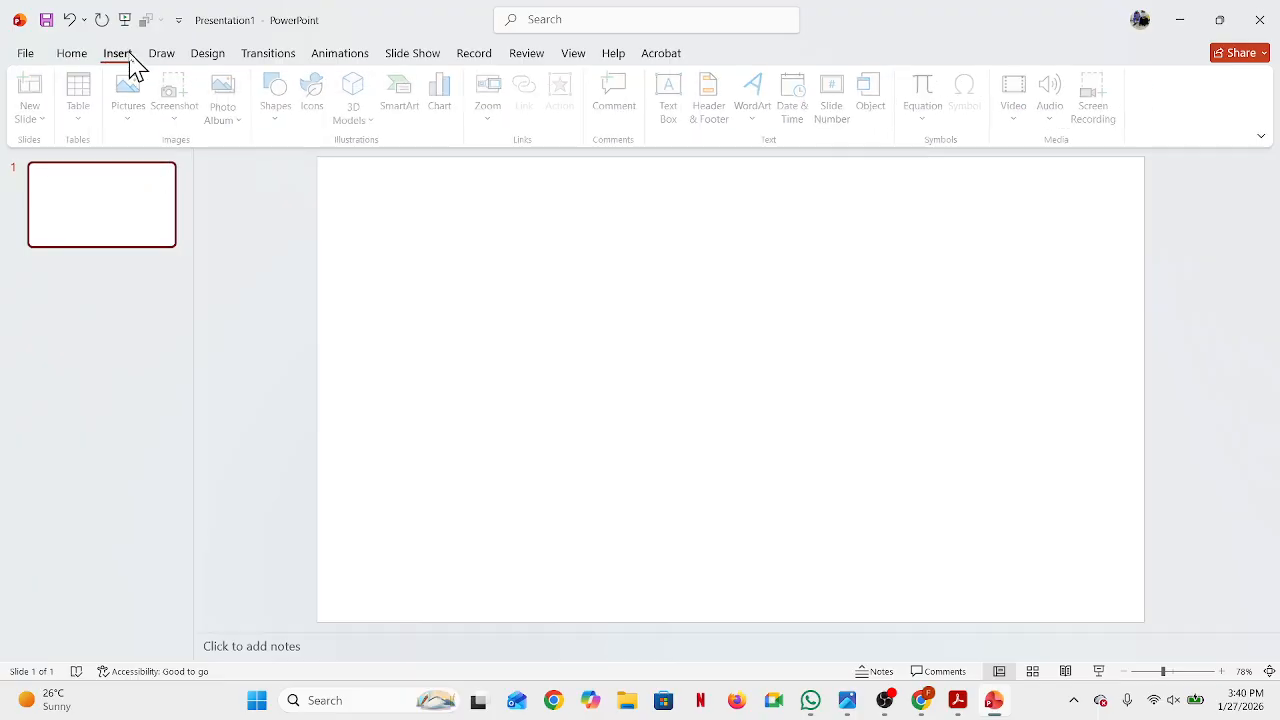
pyautogui.click(224, 58)
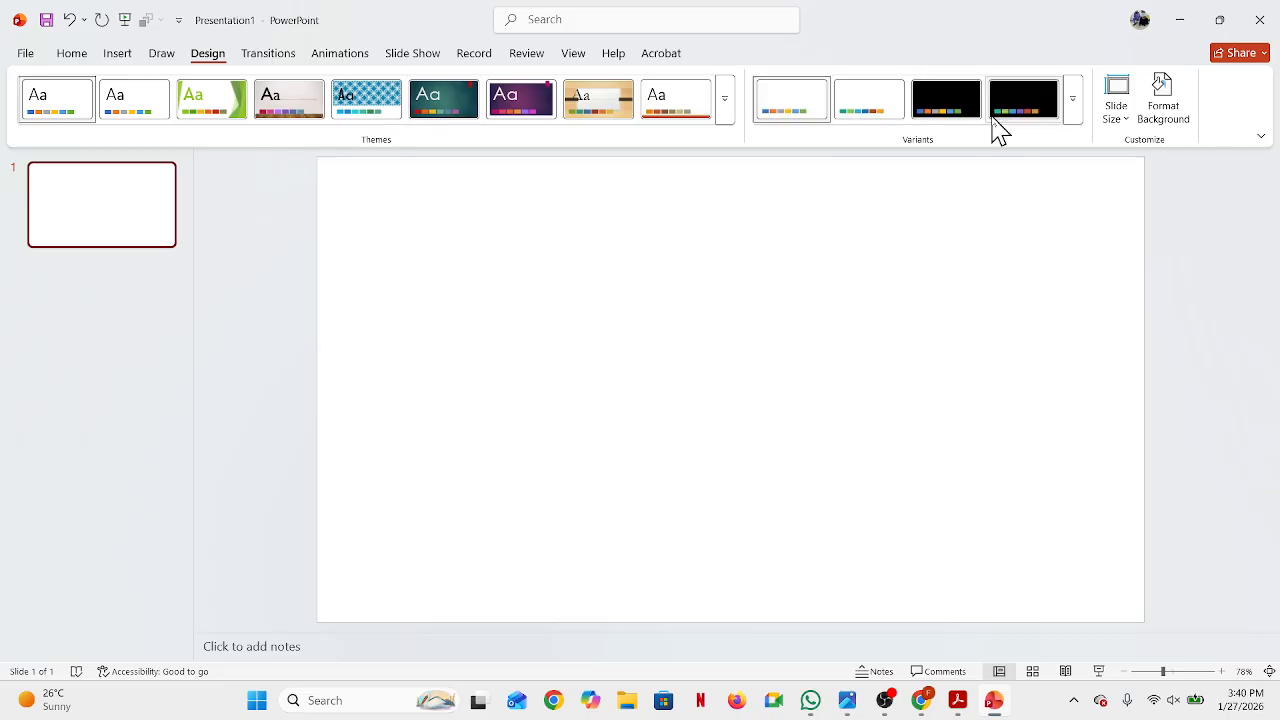
pyautogui.click(1120, 96)
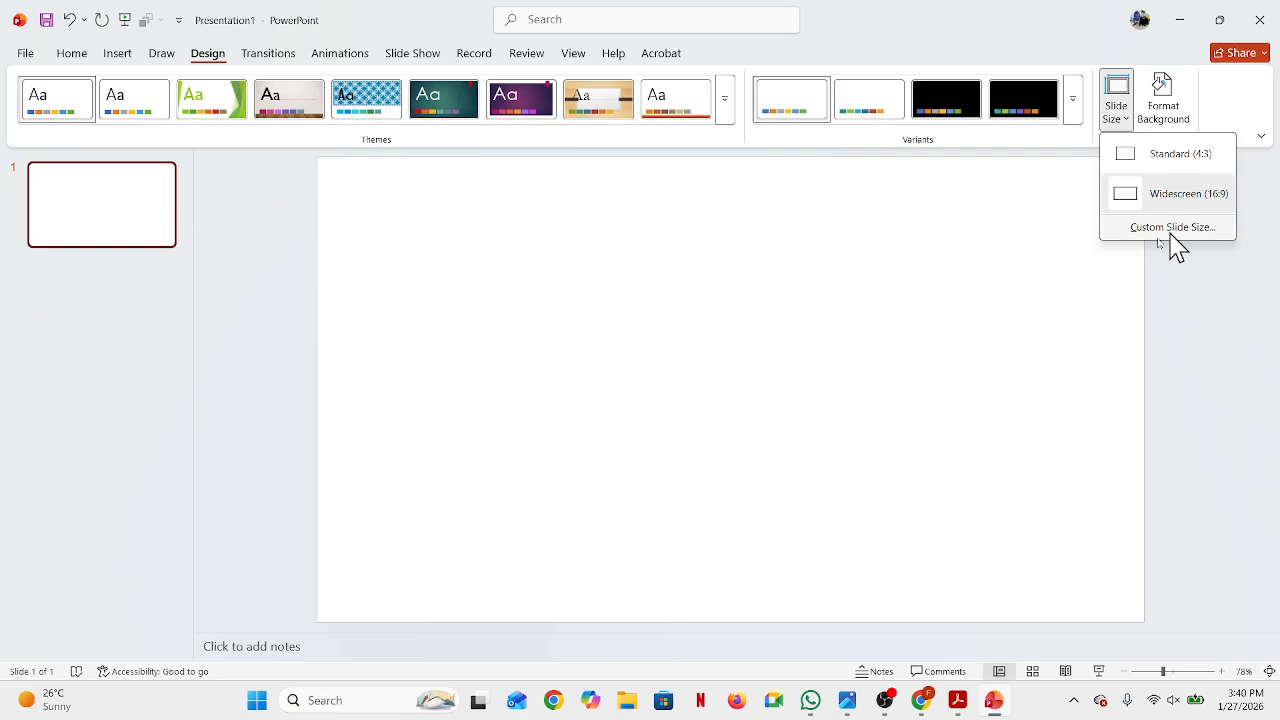
pyautogui.click(889, 314)
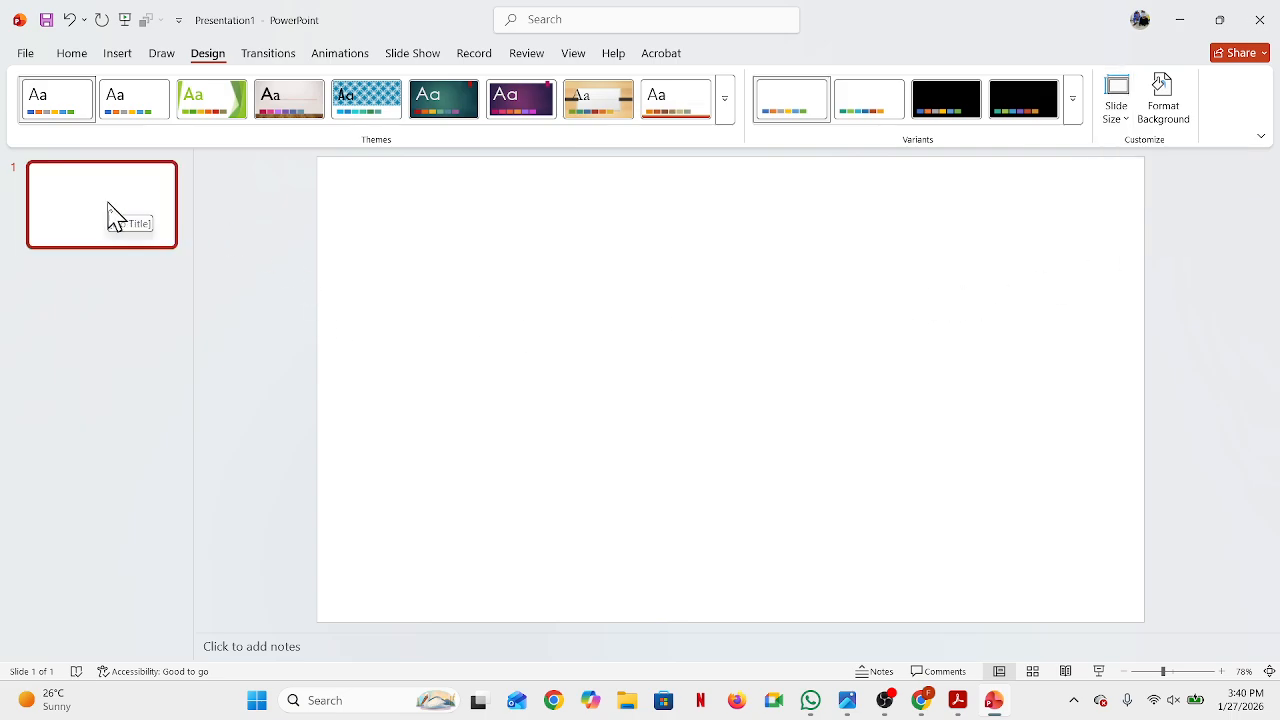
# Step: Add a second blank slide after the first one, and reselect slide 1
pyautogui.hotkey('ctrl', 'm')
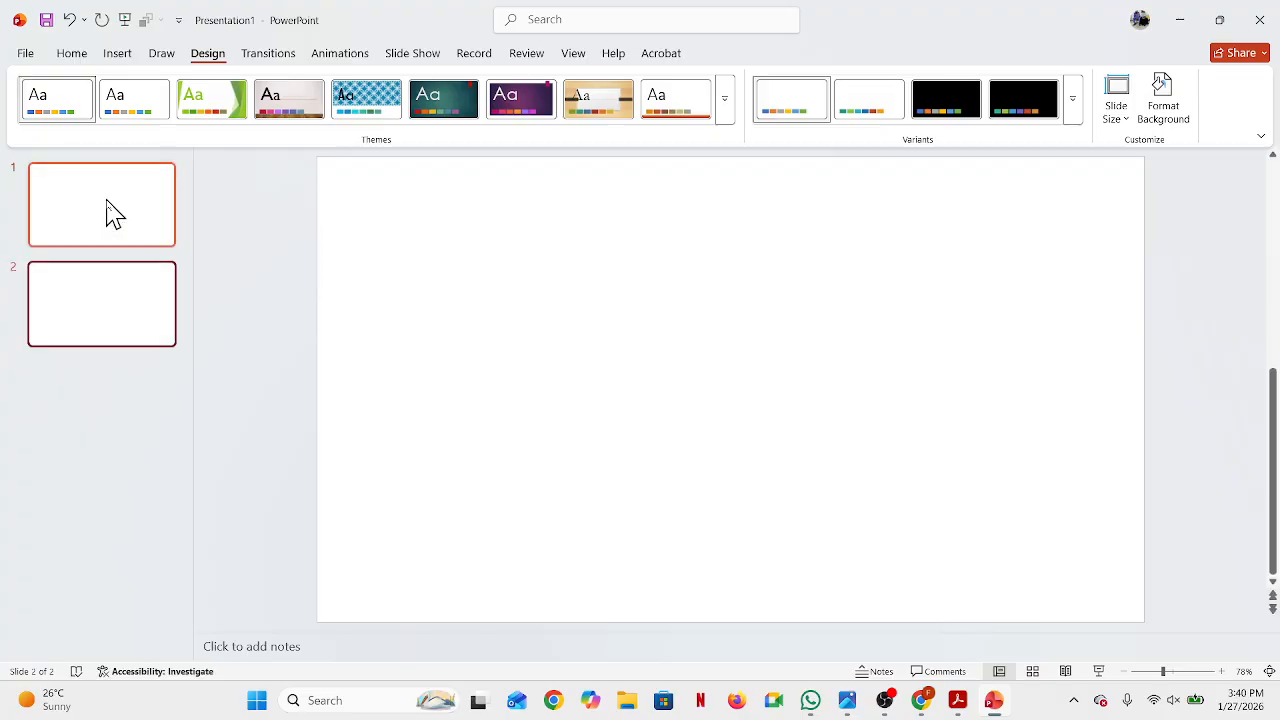
pyautogui.click(143, 512)
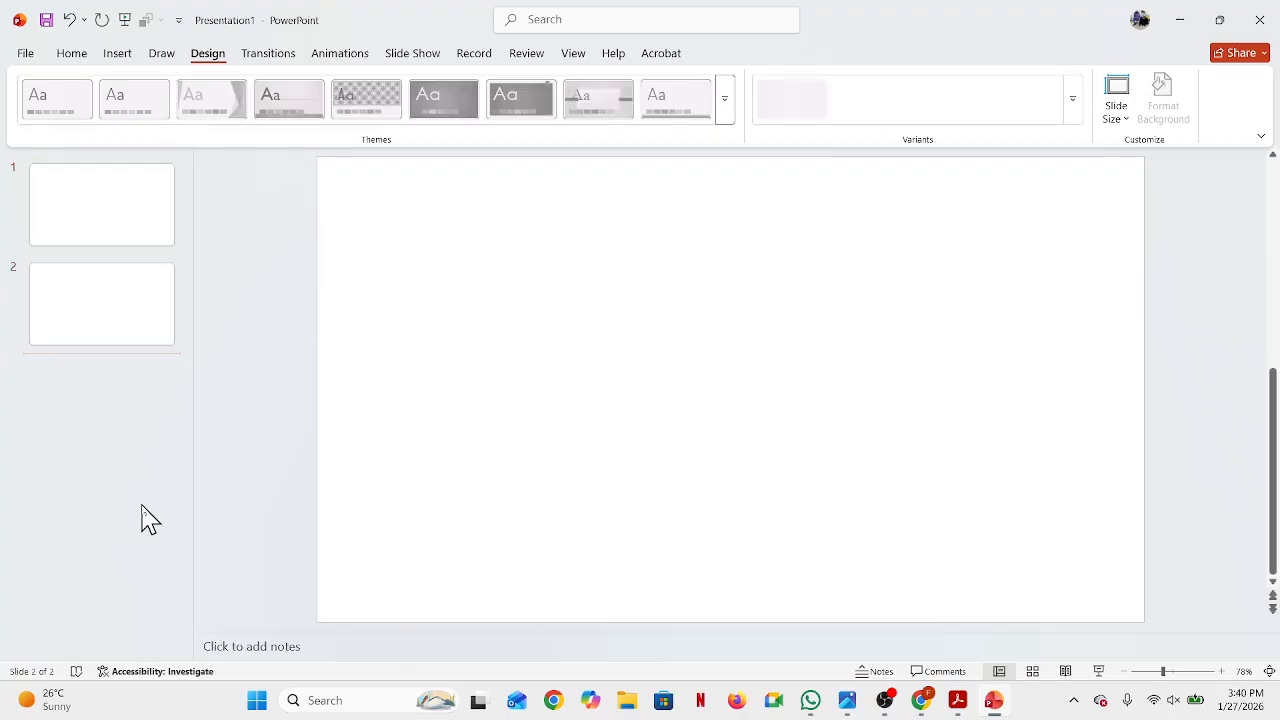
pyautogui.click(118, 242)
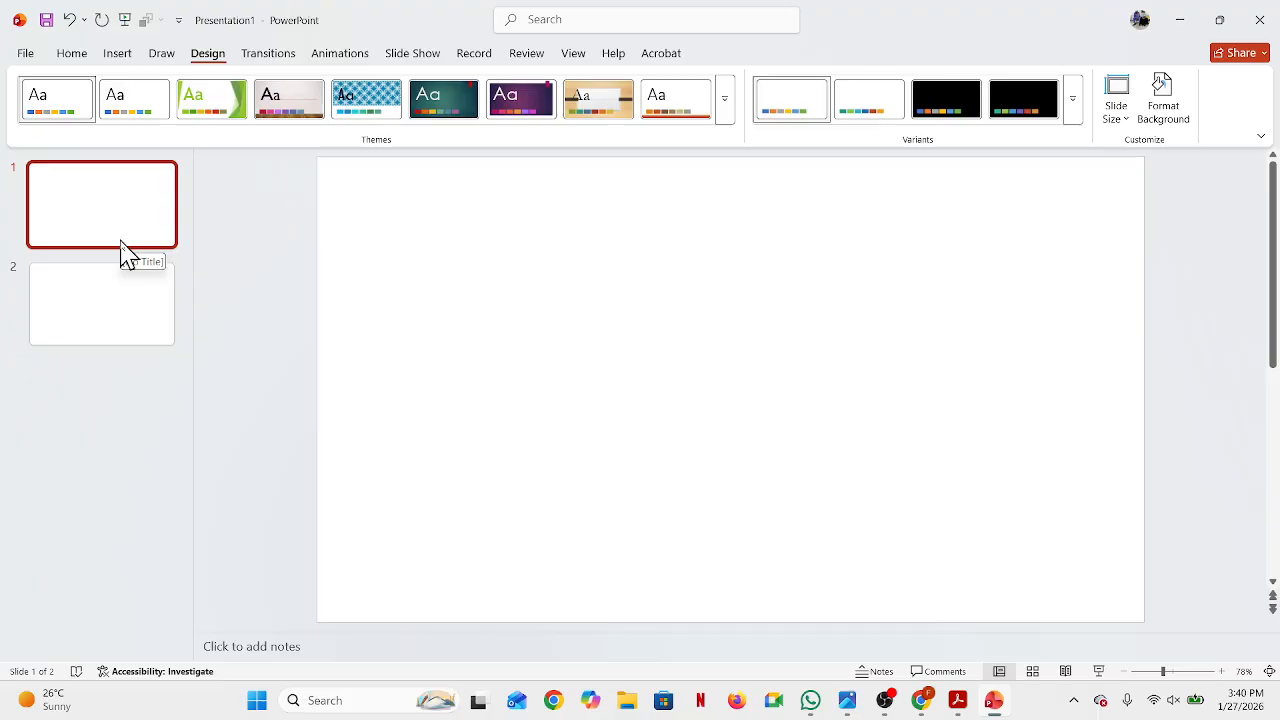
pyautogui.rightClick(124, 253)
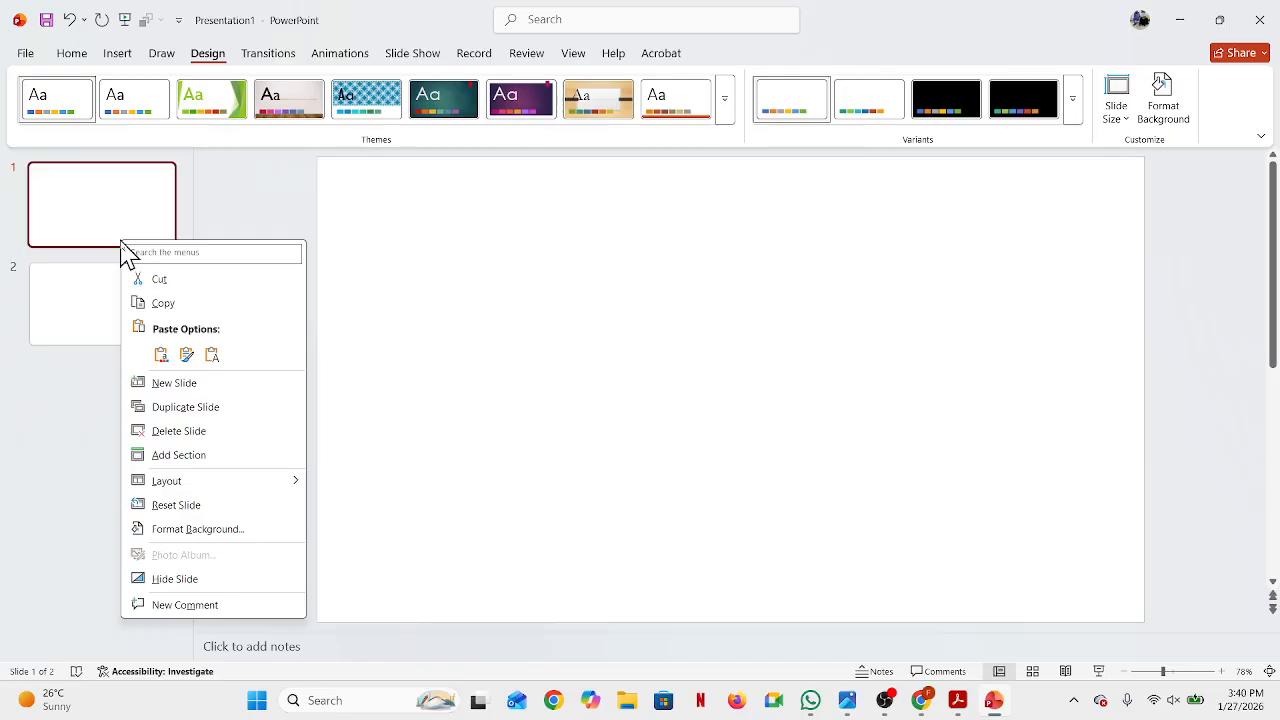
pyautogui.click(184, 457)
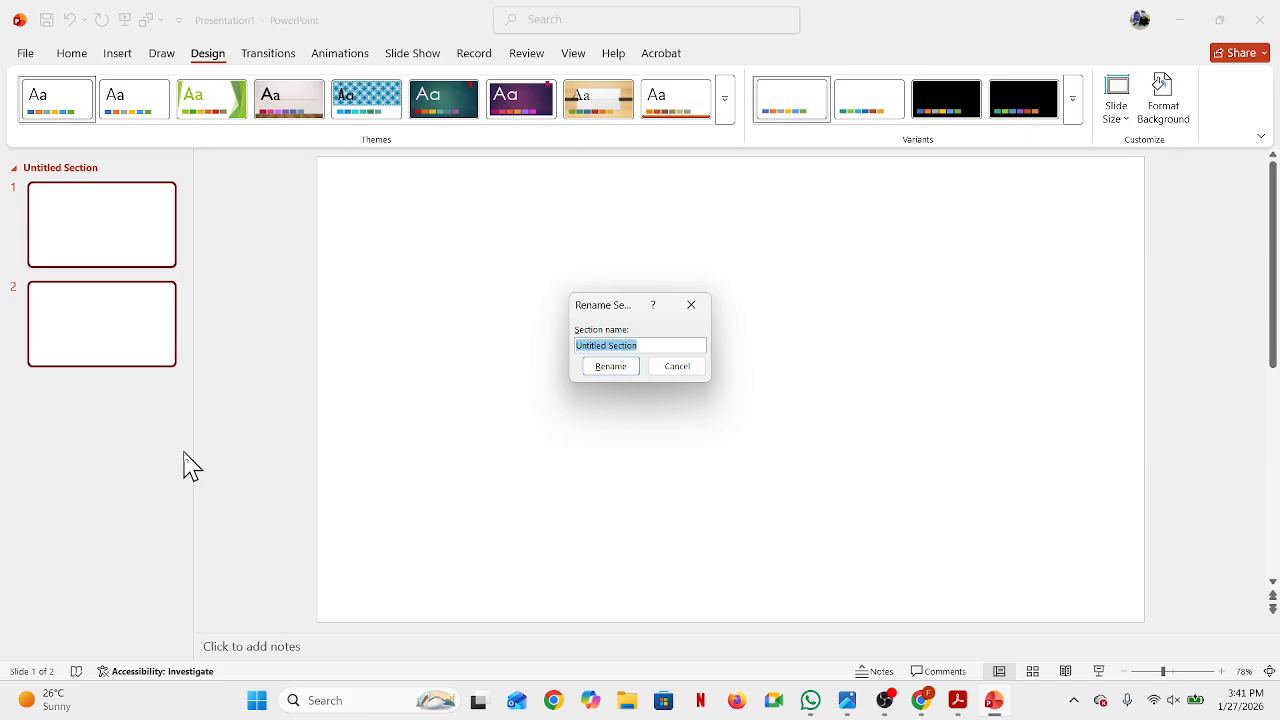
pyautogui.click(691, 305)
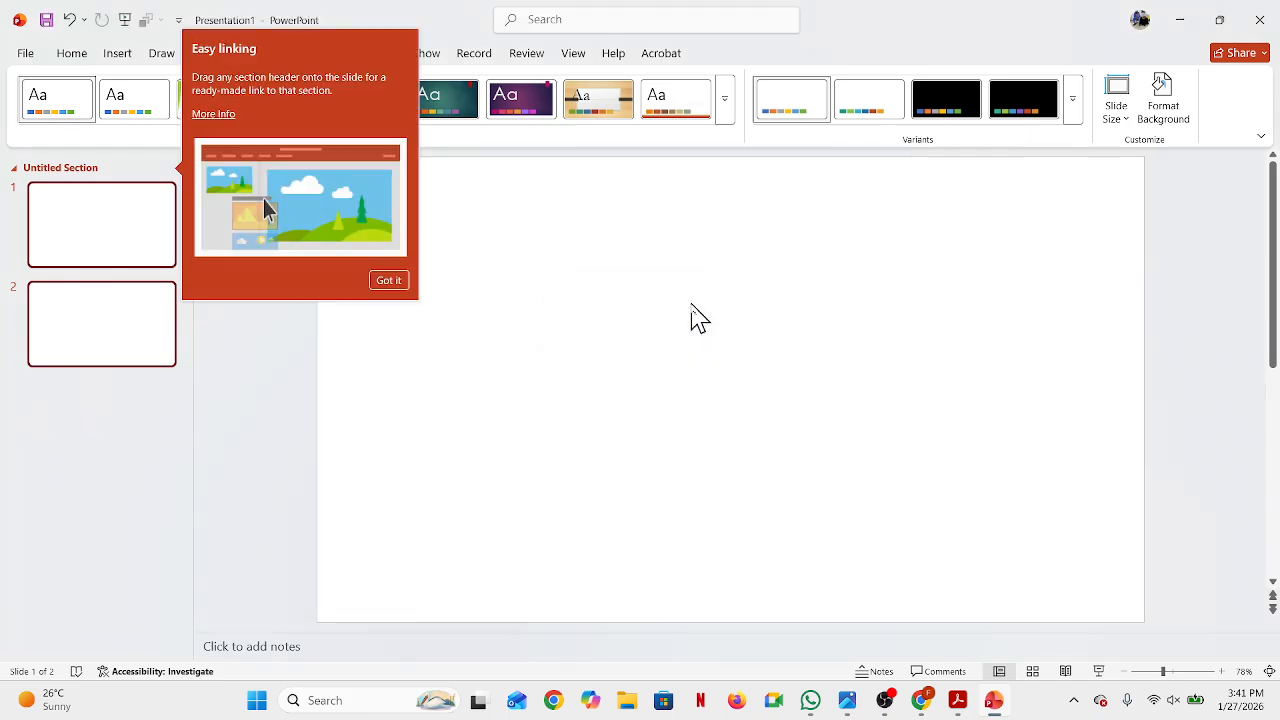
pyautogui.click(398, 284)
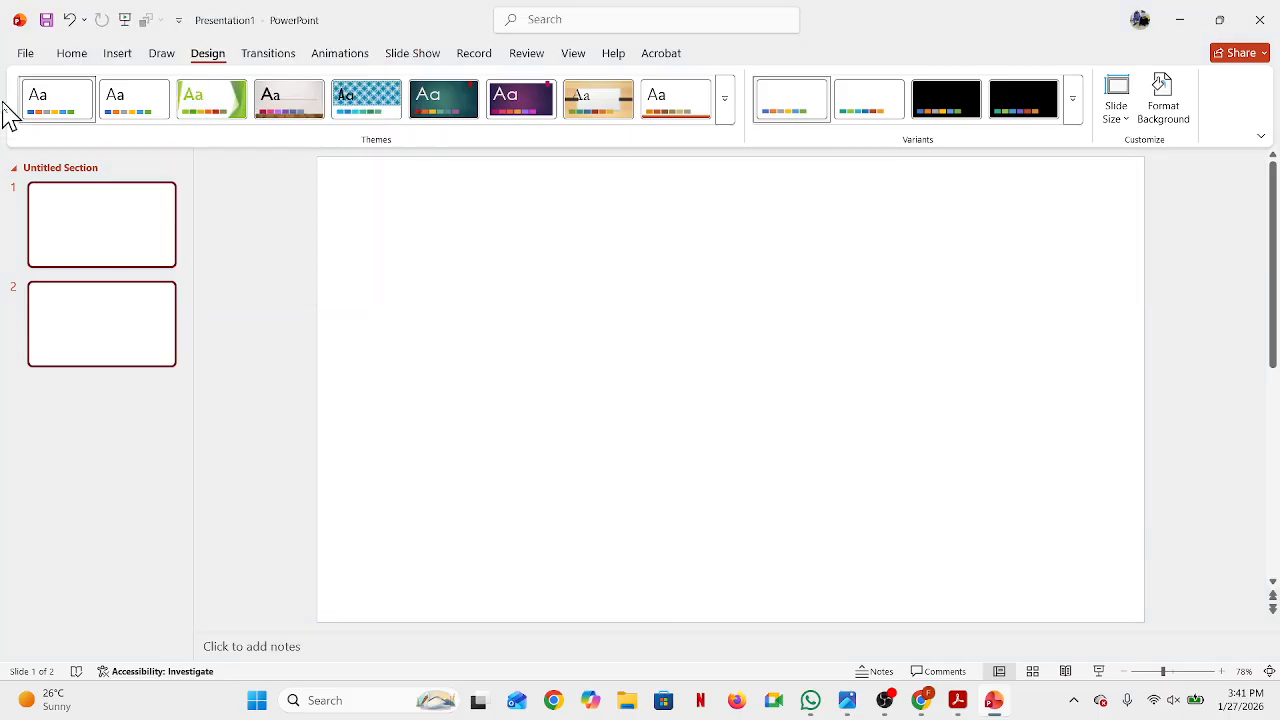
pyautogui.click(117, 54)
pyautogui.click(83, 251)
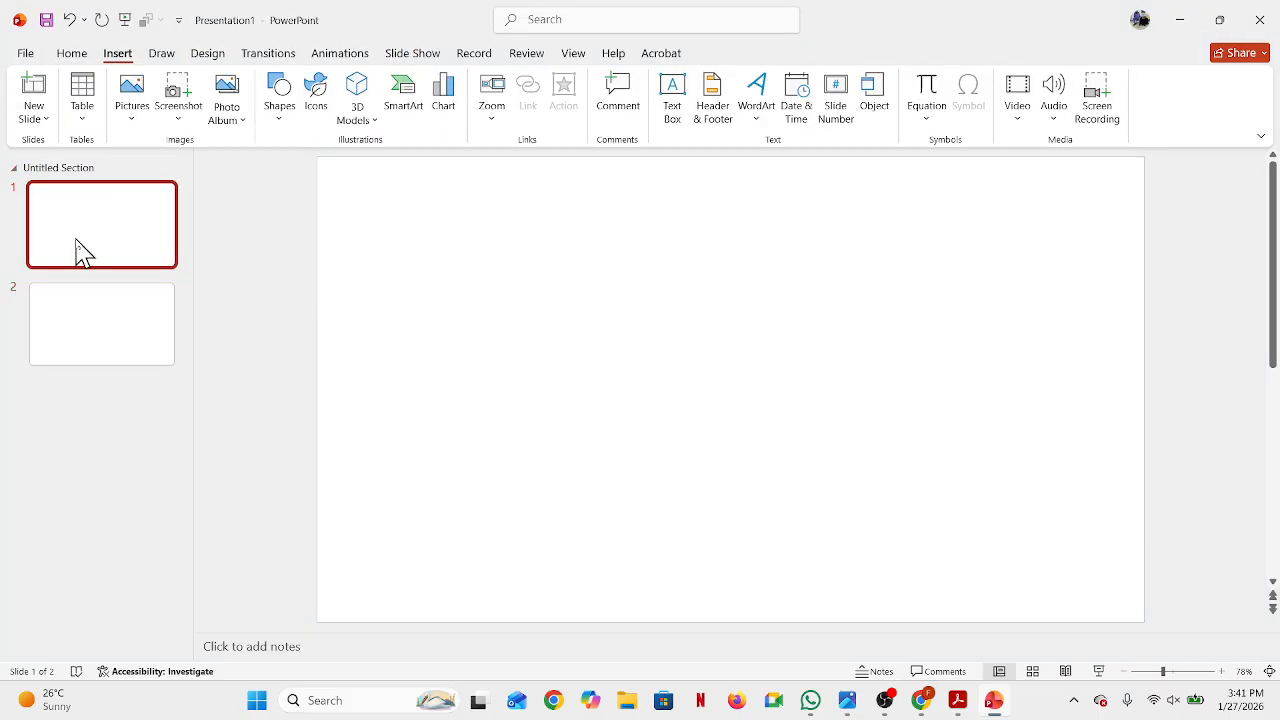
pyautogui.moveTo(91, 343); pyautogui.dragTo(103, 277)
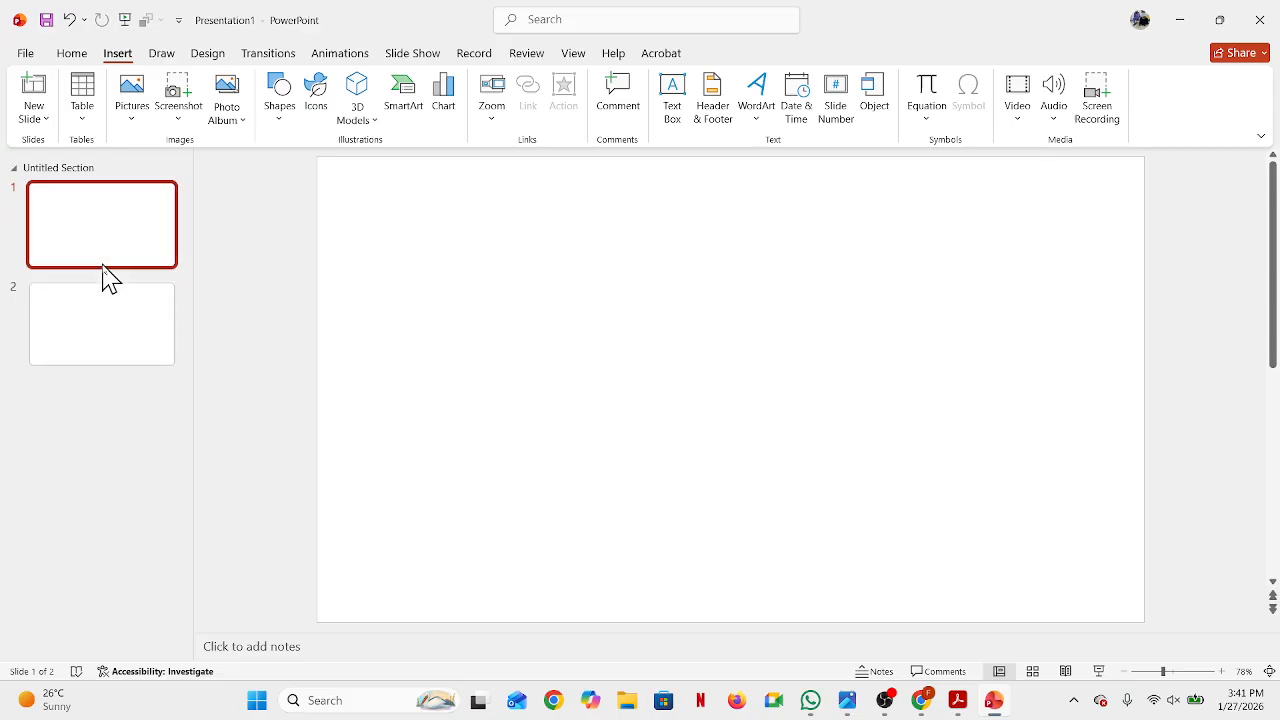
pyautogui.click(12, 173)
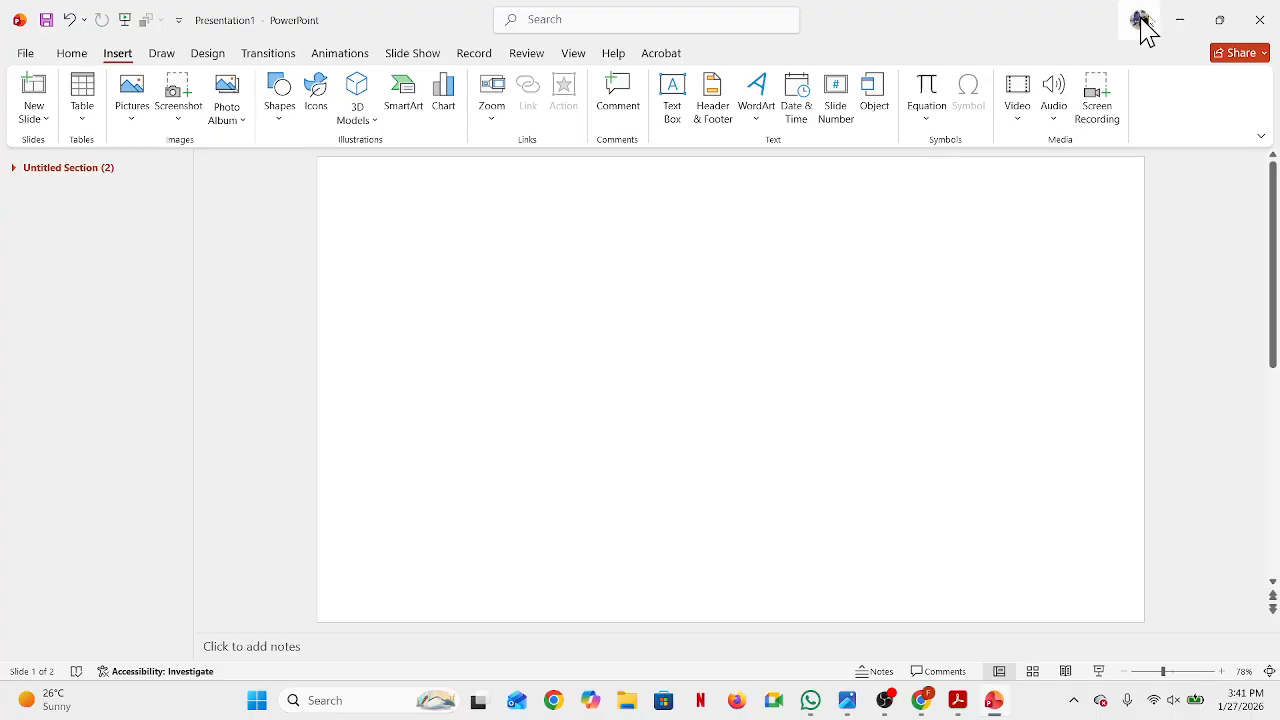
# Step: Close the current presentation without saving it, and relaunch PowerPoint with a new blank presentation
pyautogui.click(1259, 20)
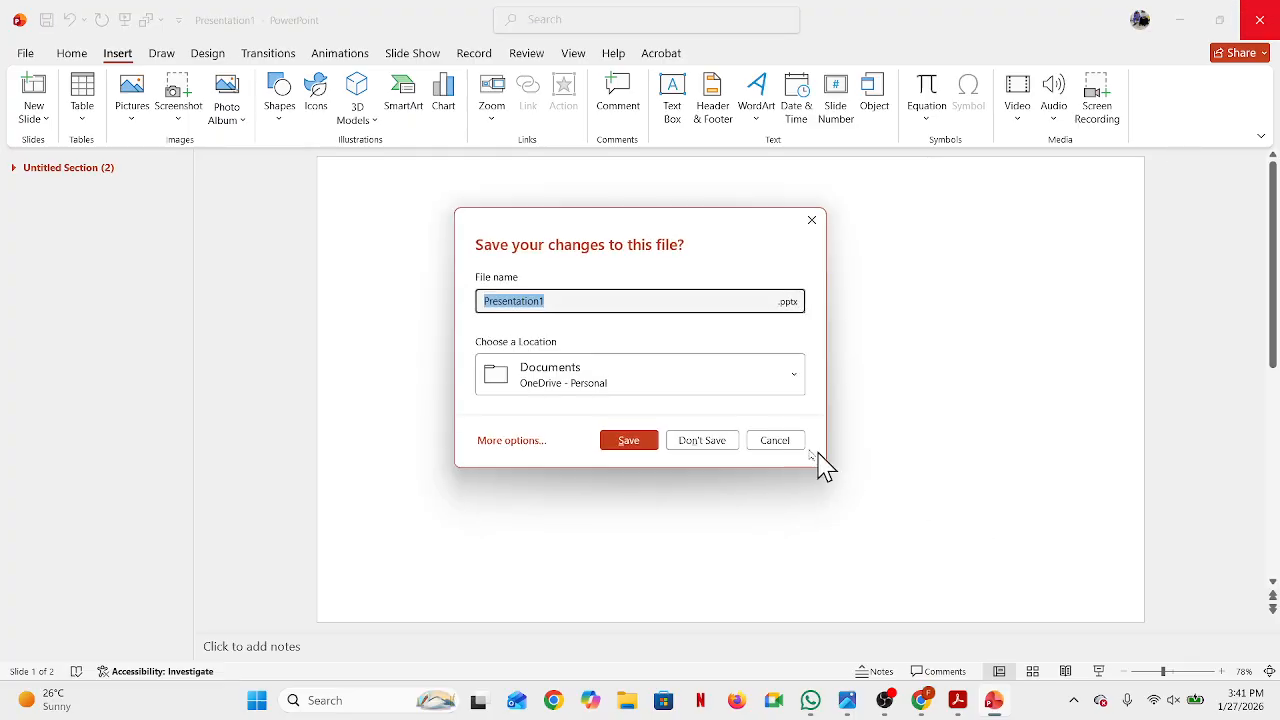
pyautogui.click(706, 452)
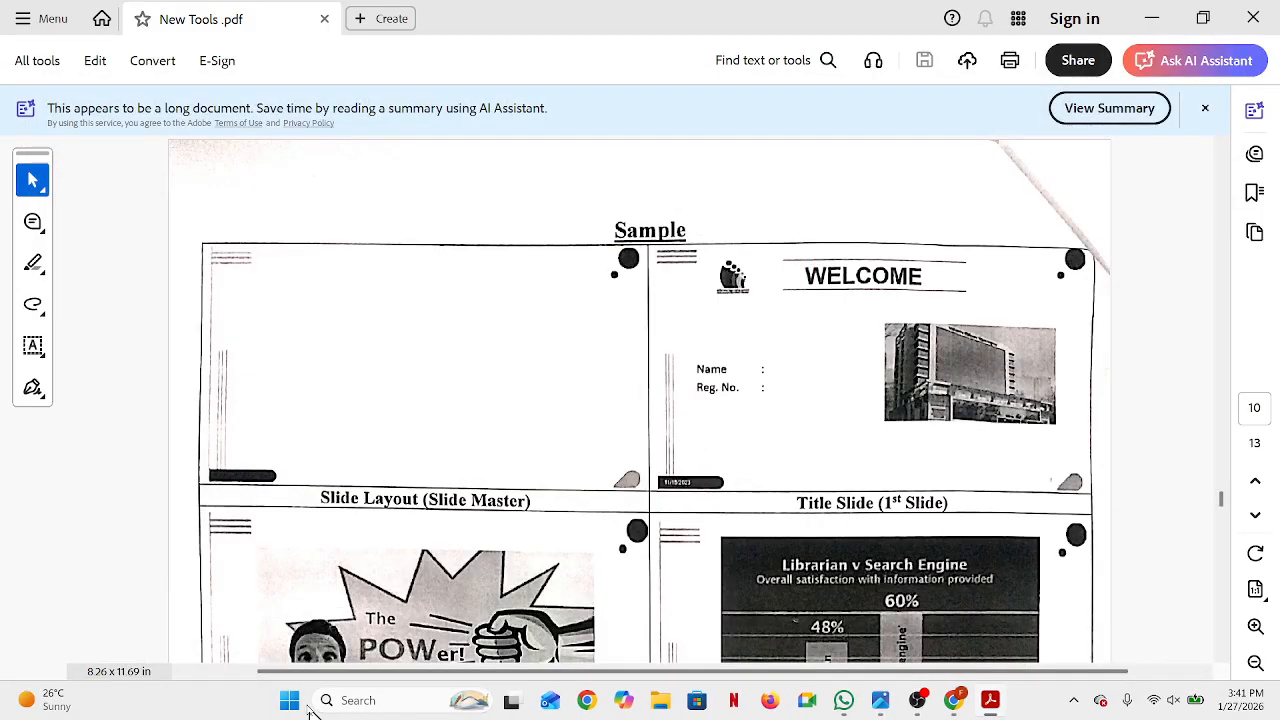
pyautogui.click(306, 700)
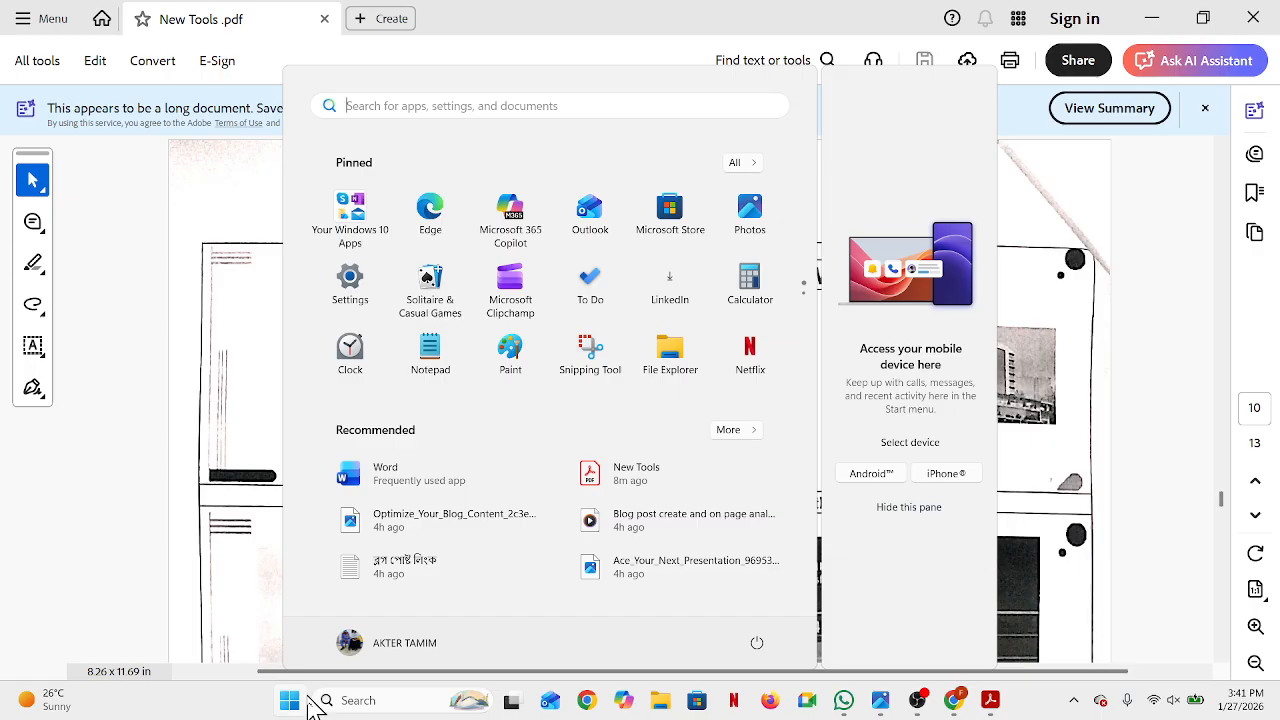
pyautogui.write('p')
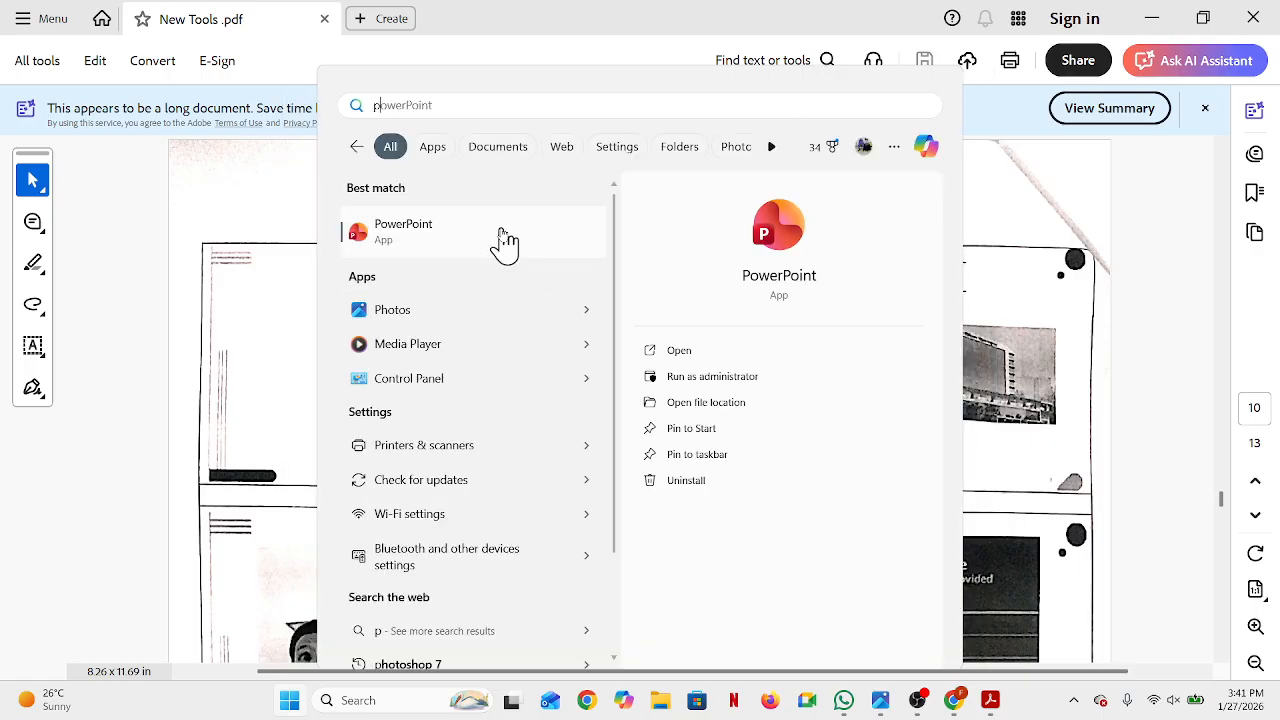
pyautogui.click(504, 245)
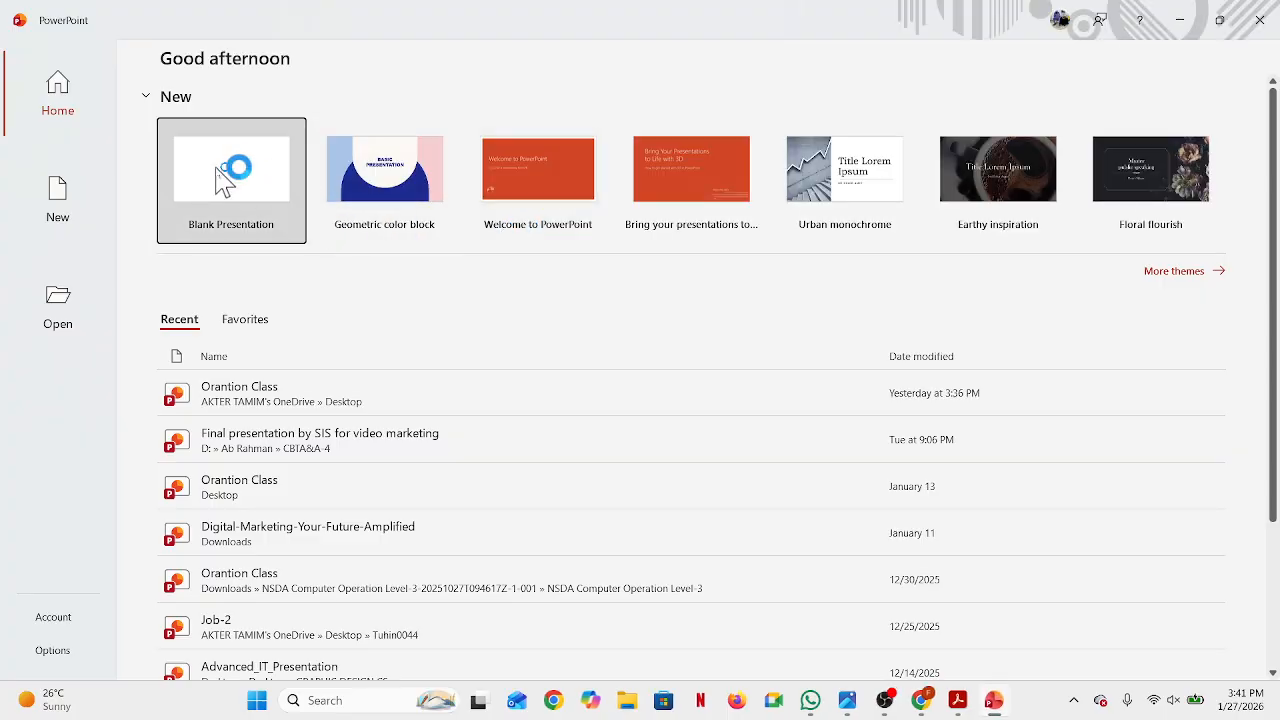
pyautogui.click(224, 180)
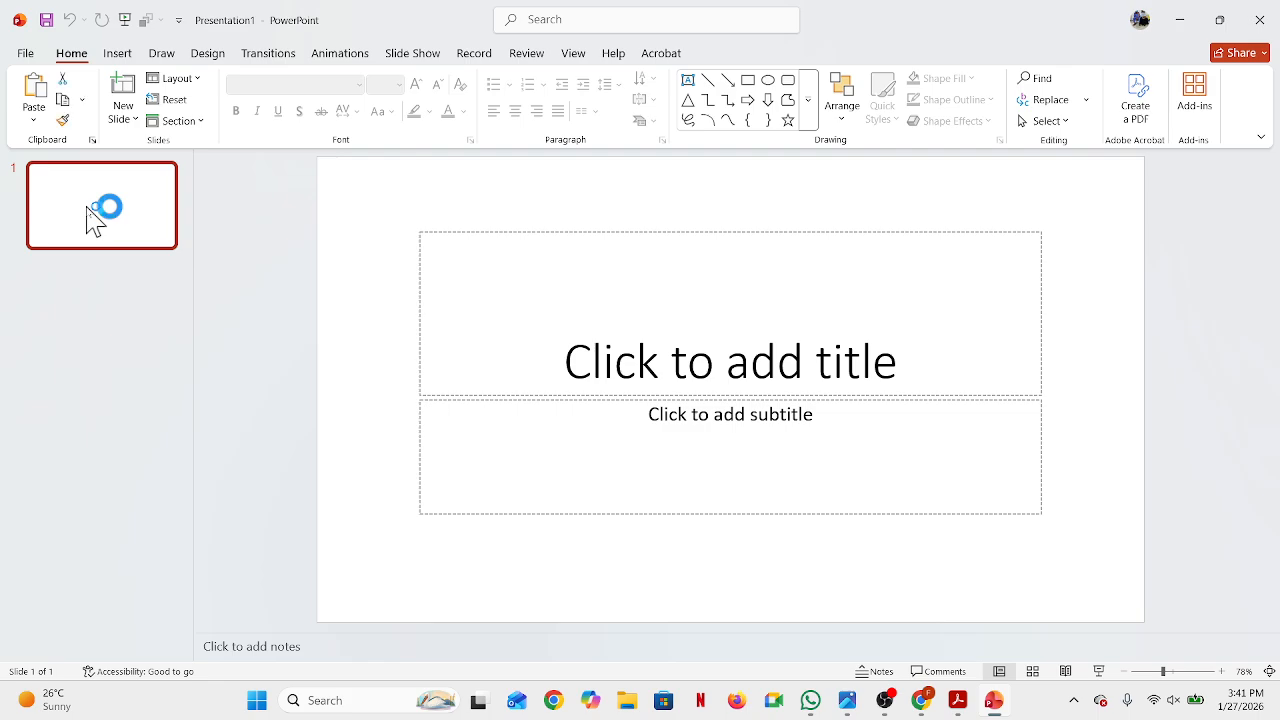
# Step: Delete the default title slide and add a slide with the Blank layout in its place
pyautogui.press('Delete')
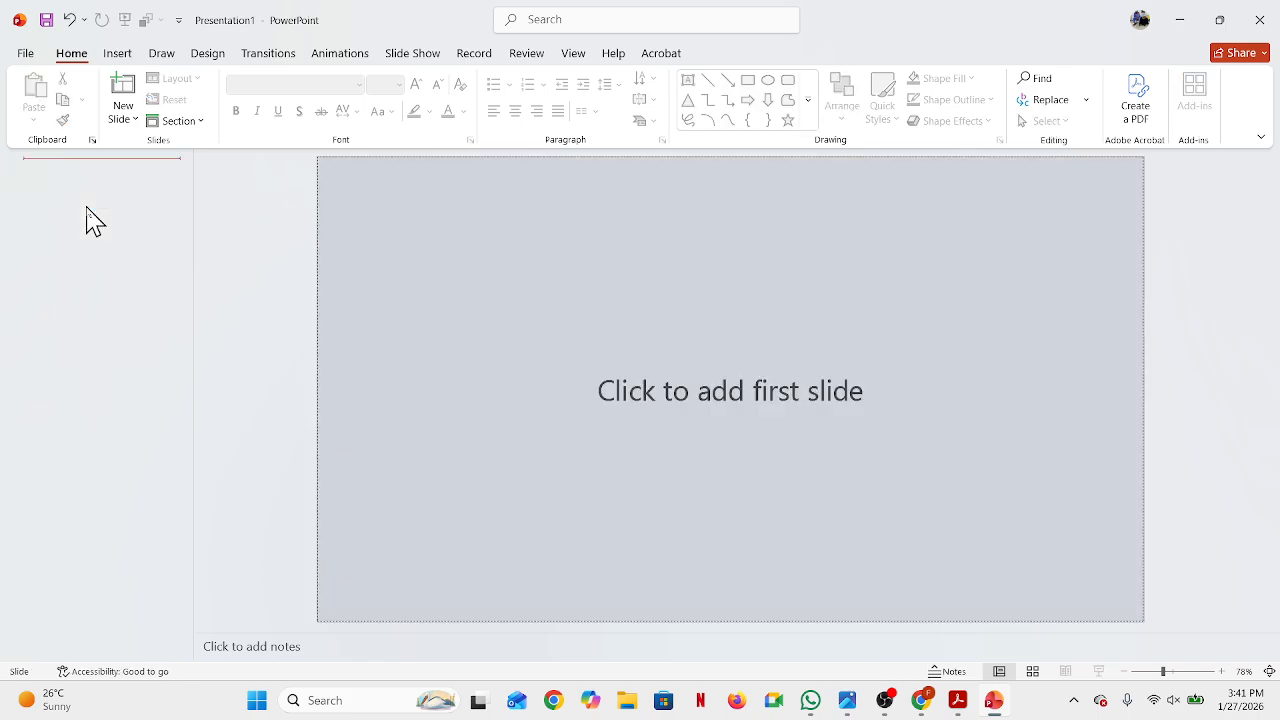
pyautogui.click(137, 120)
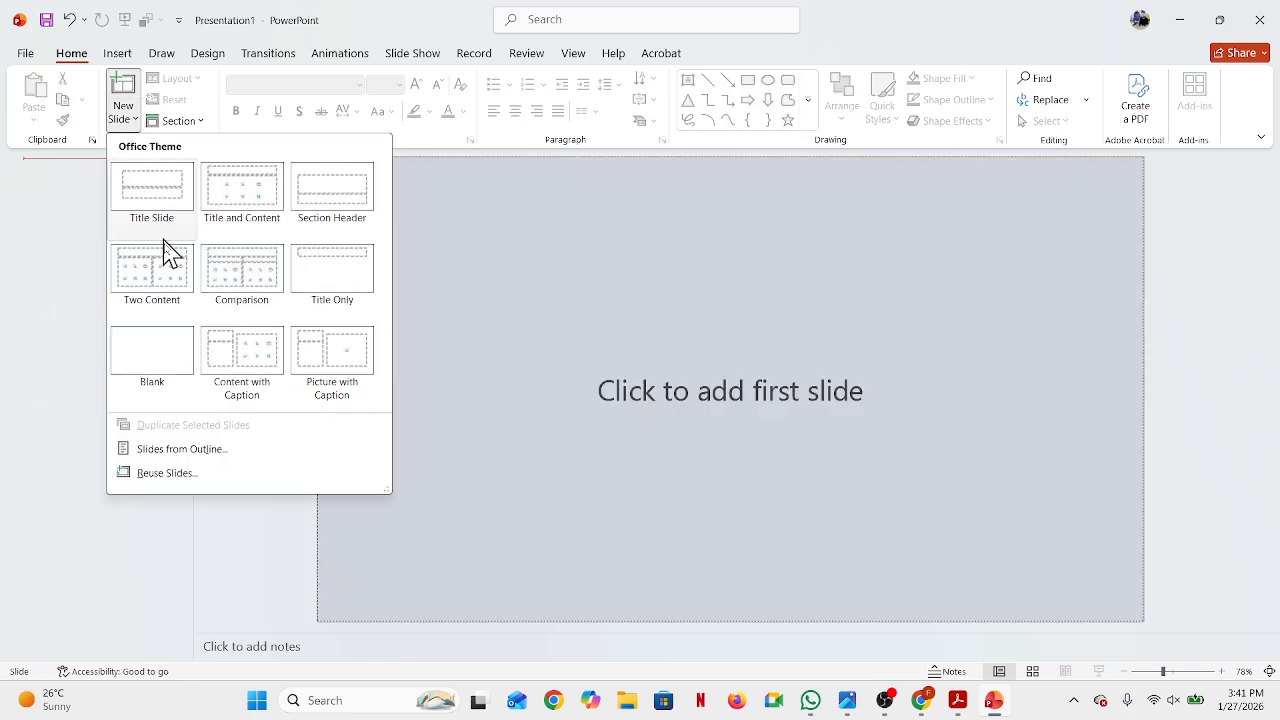
pyautogui.click(155, 368)
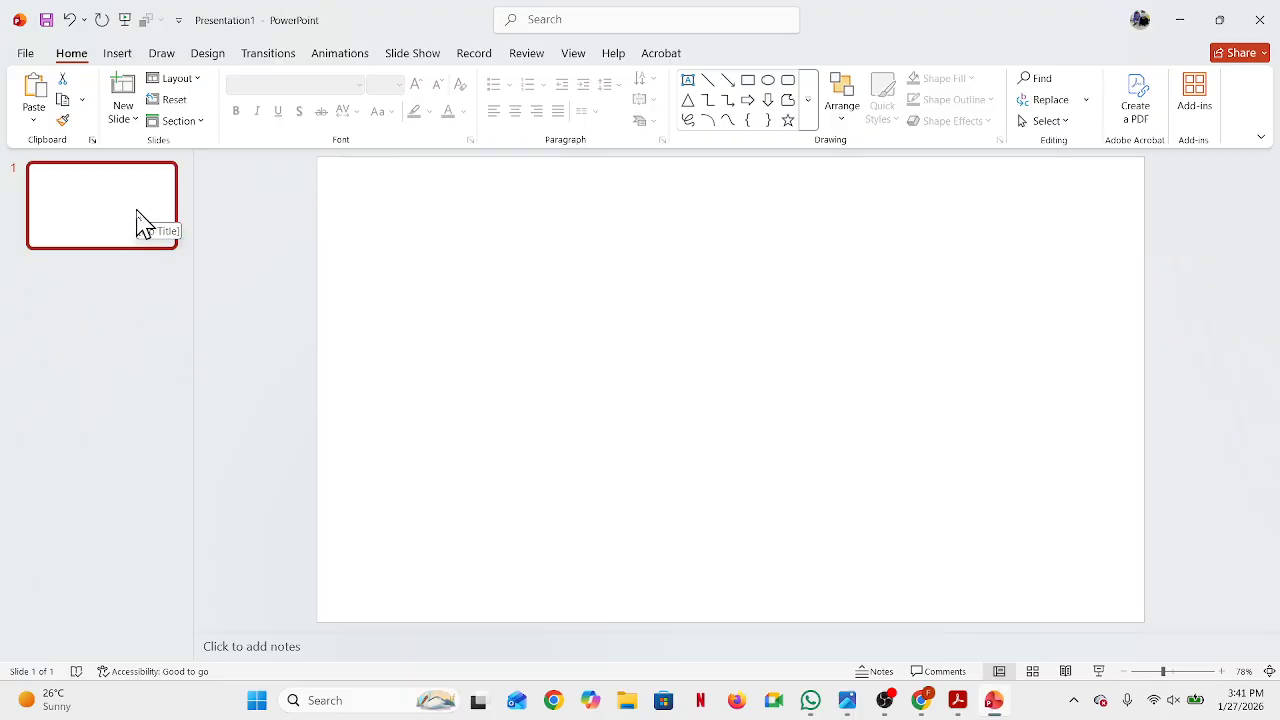
# Step: Add a slide with the Title Slide layout after the blank slide and move it to the first position
pyautogui.click(137, 119)
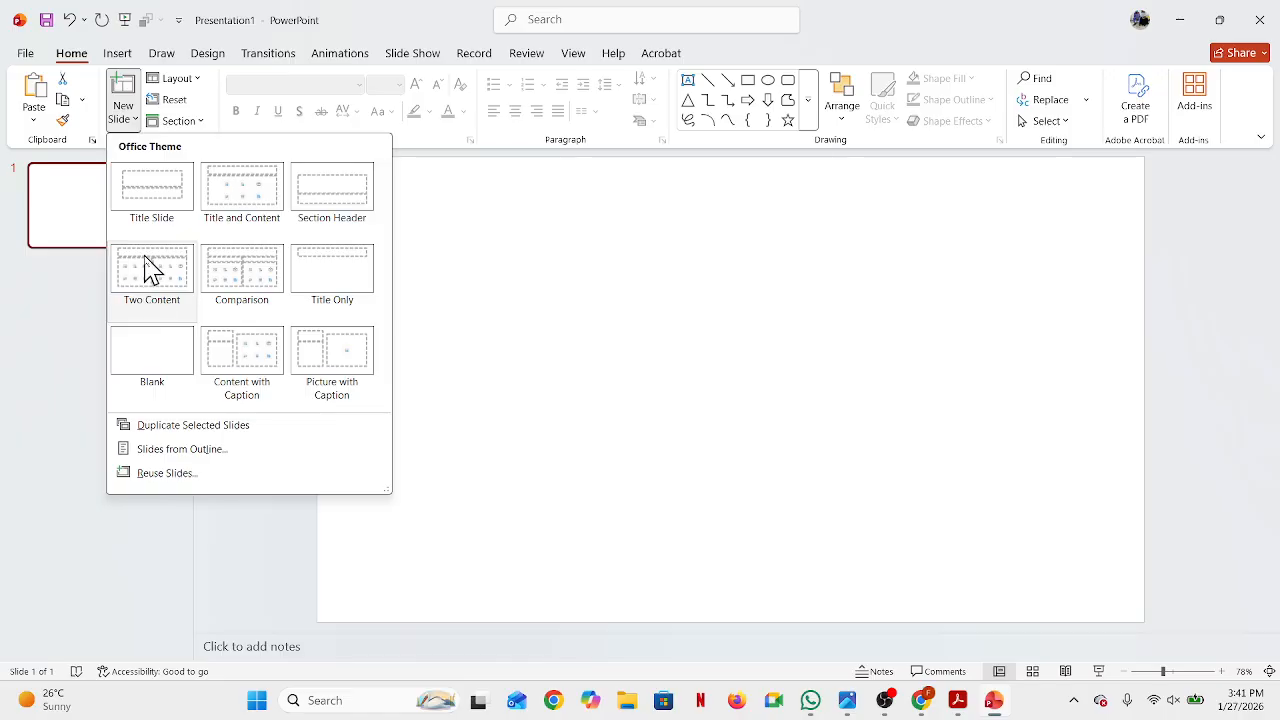
pyautogui.click(65, 245)
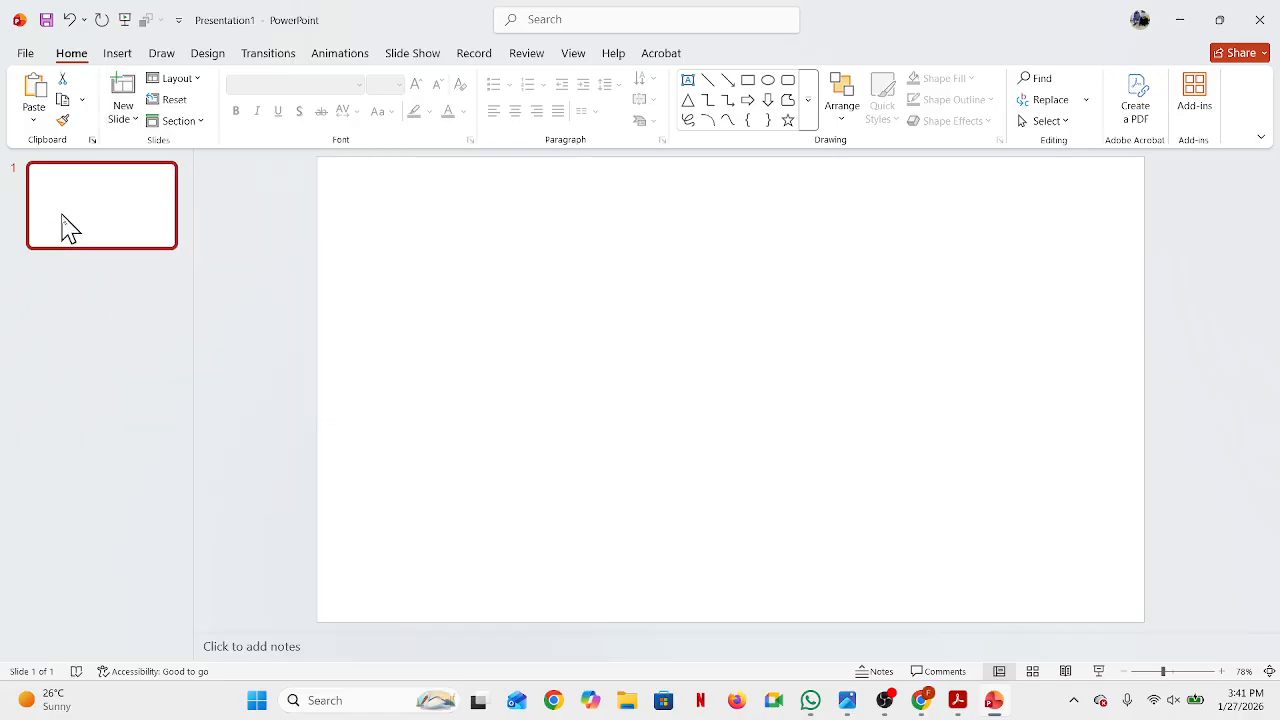
pyautogui.click(137, 120)
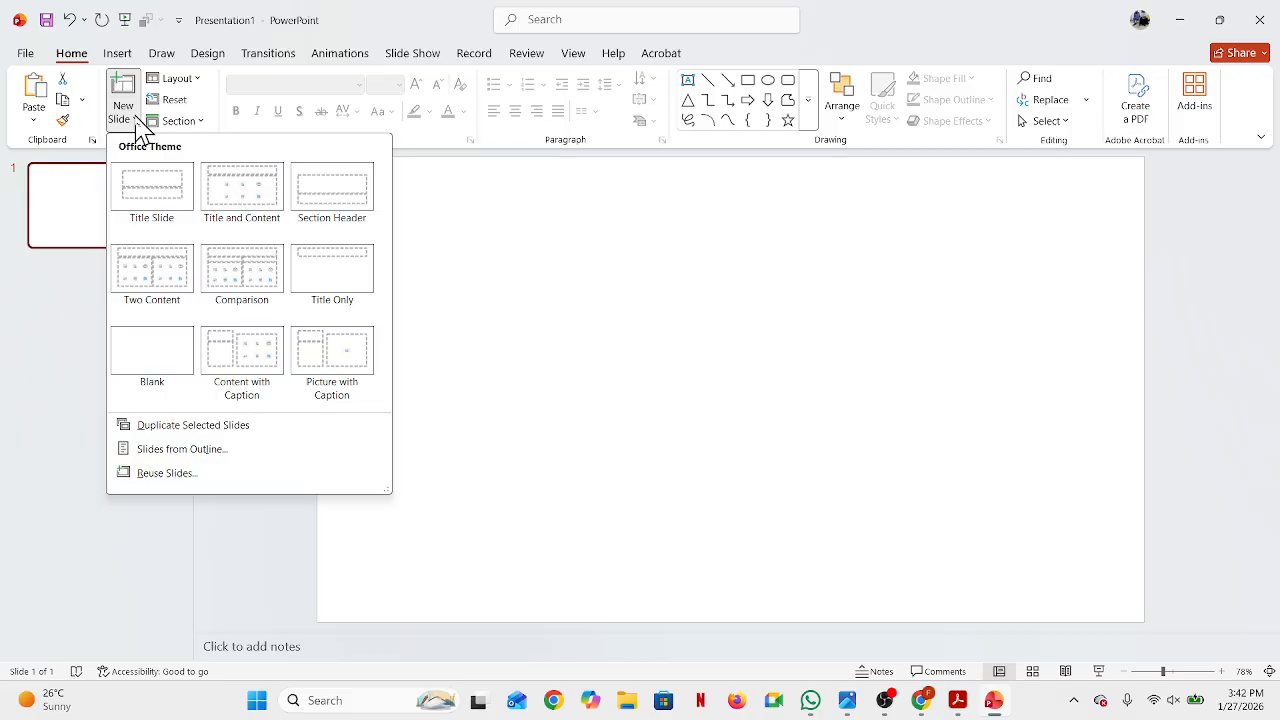
pyautogui.click(145, 215)
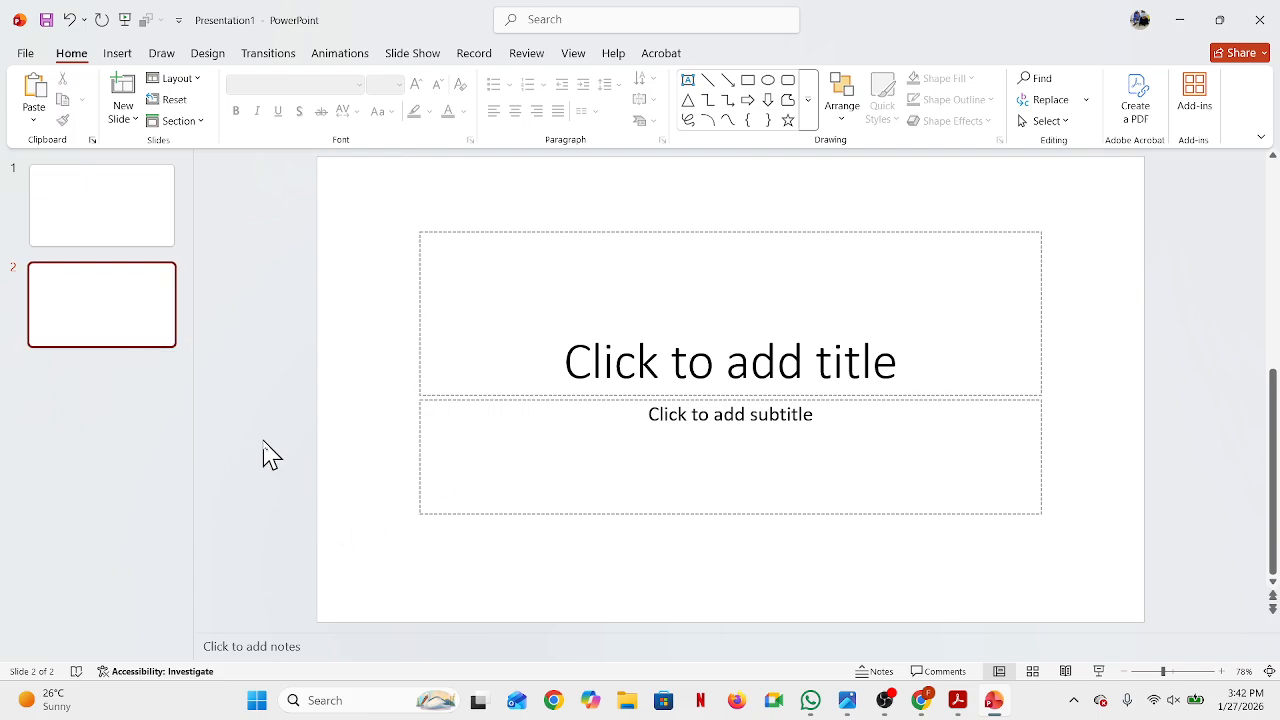
pyautogui.click(115, 340)
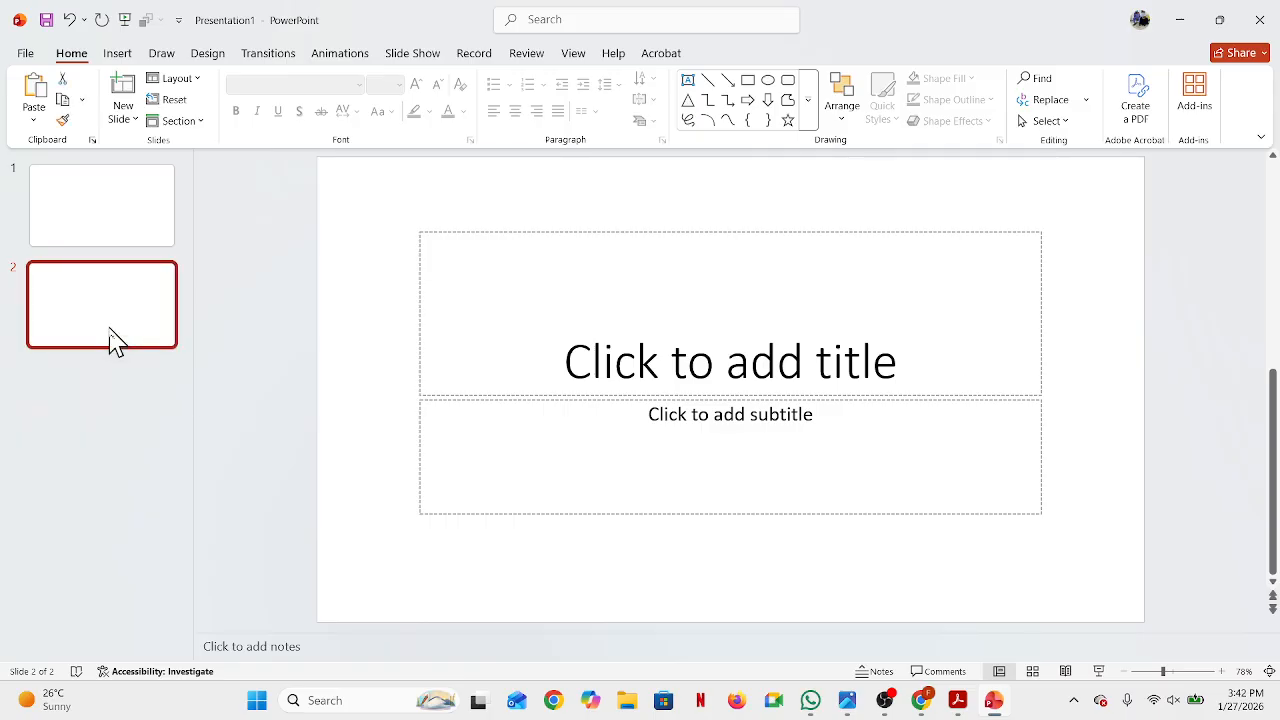
pyautogui.moveTo(115, 340); pyautogui.dragTo(100, 238)
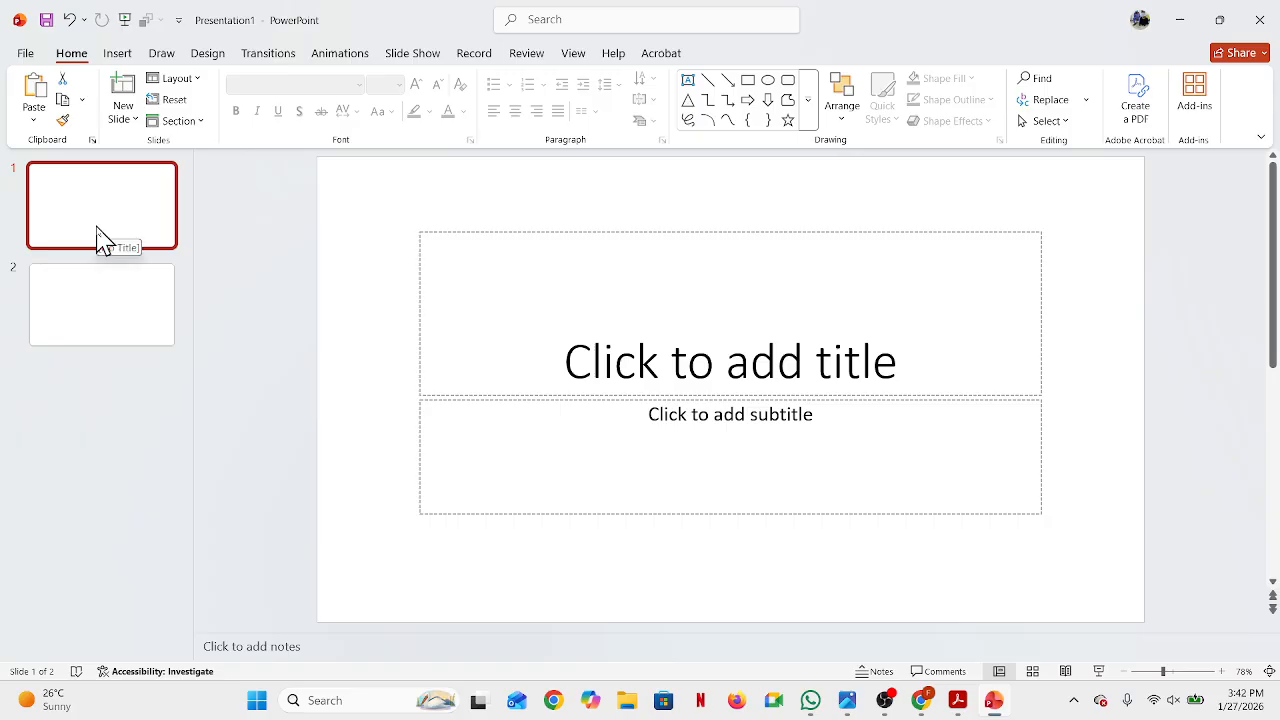
# Step: Add five more blank slides after slide 2
pyautogui.click(262, 334)
pyautogui.click(135, 330)
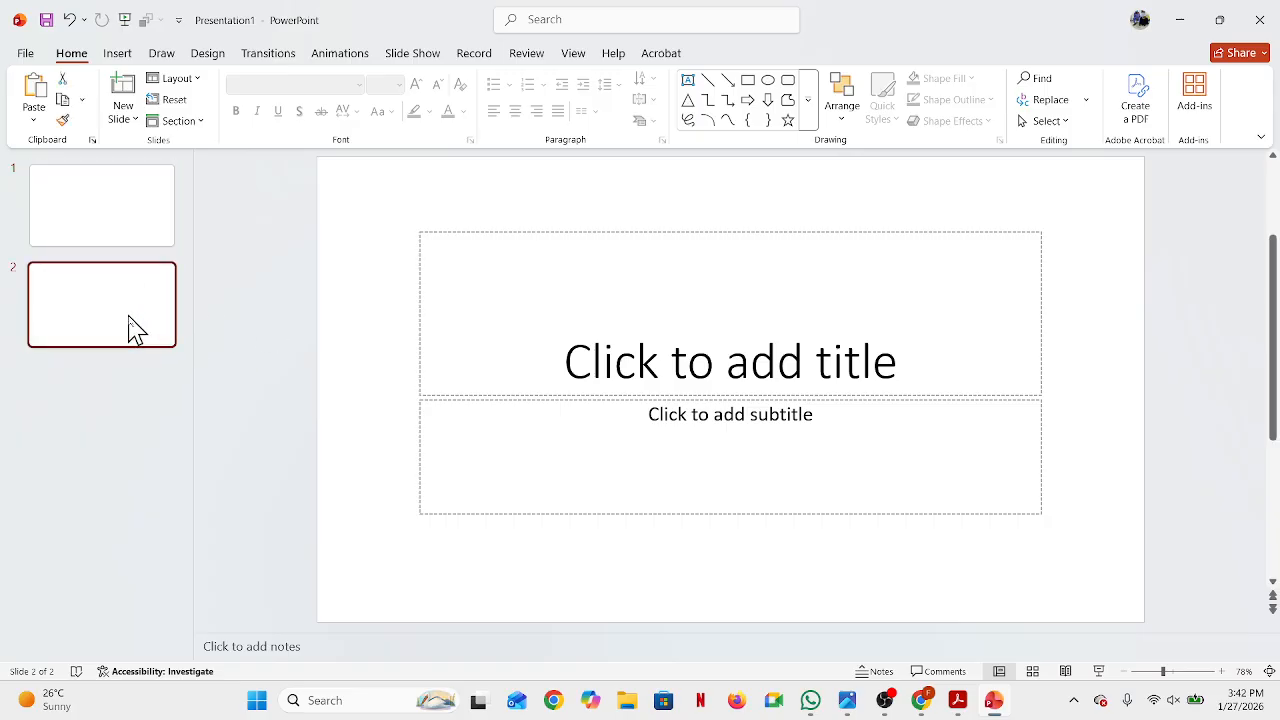
pyautogui.press('Return')
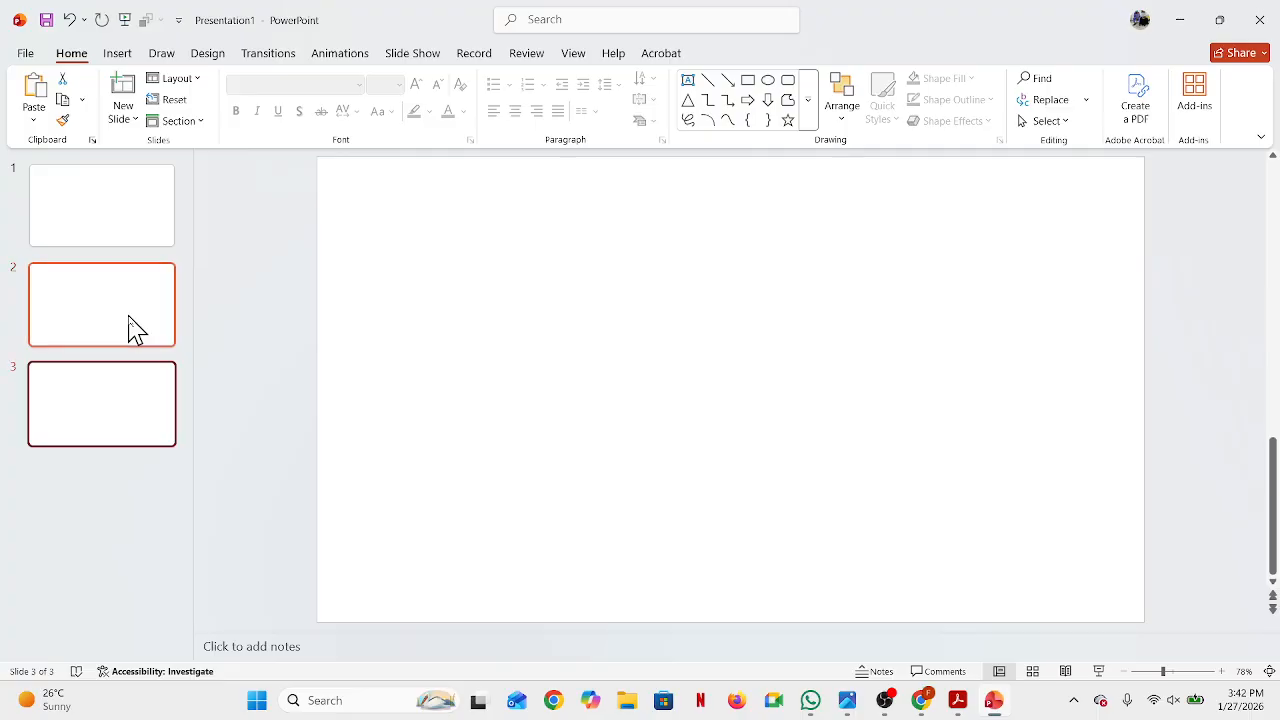
pyautogui.press('Return')
pyautogui.press('Return')
pyautogui.press('Return')
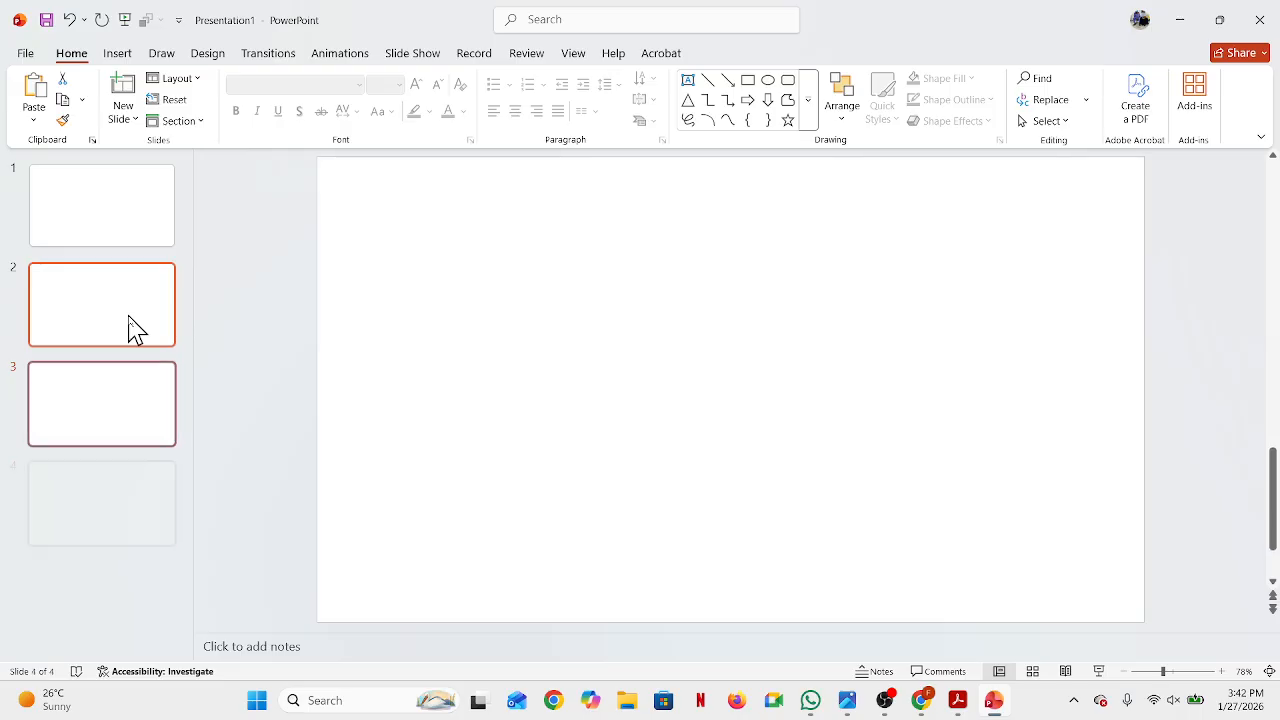
pyautogui.press('Return')
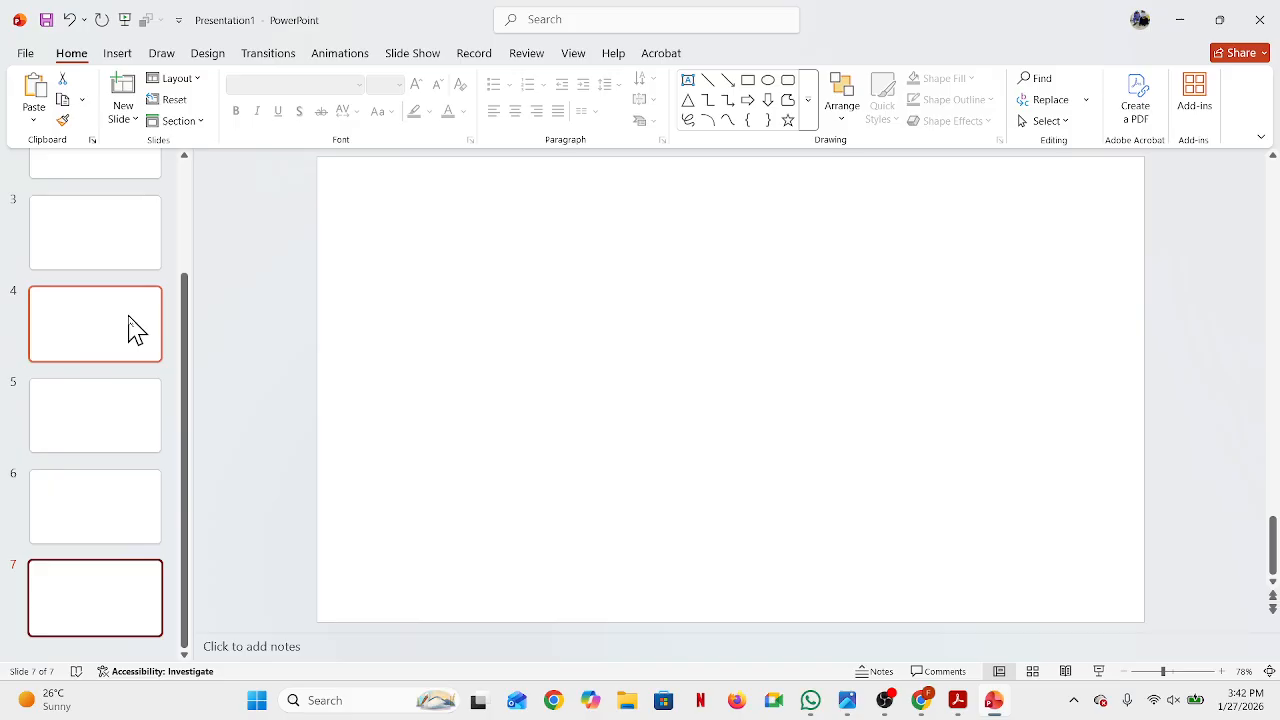
# Step: Delete every slide in the presentation and open the layout choices for a new slide
pyautogui.scroll(3, 135, 328)
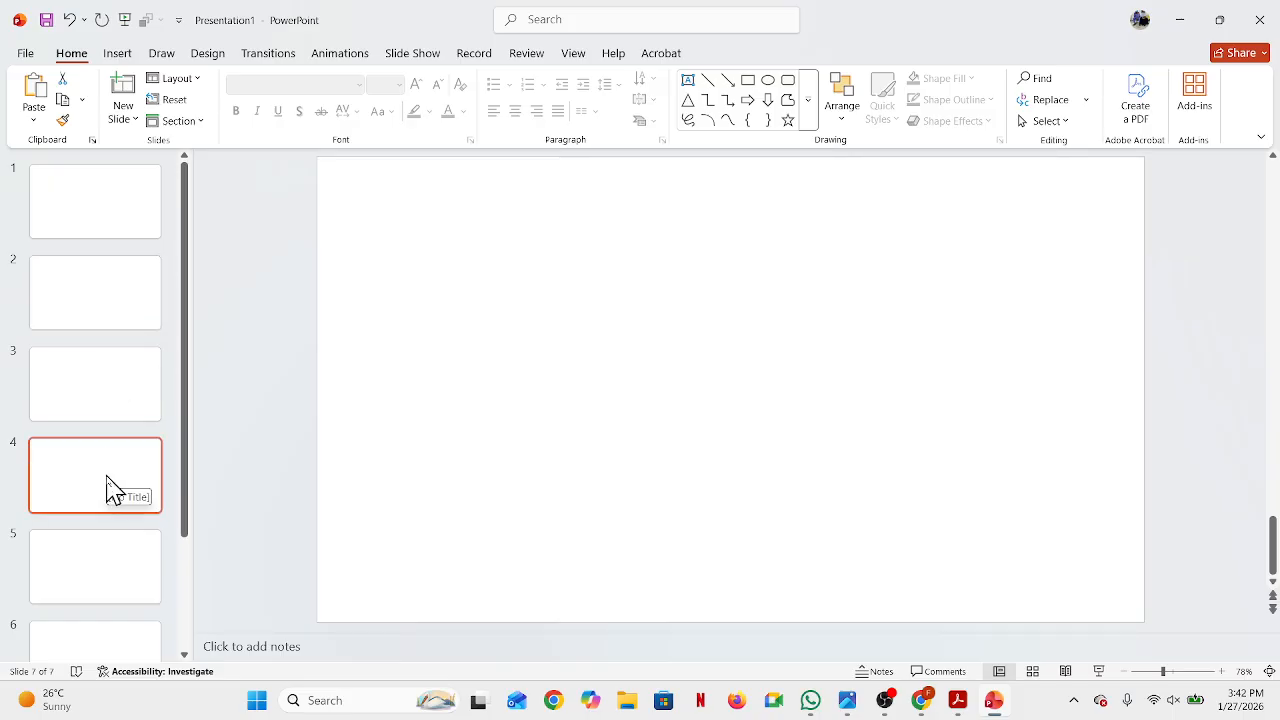
pyautogui.press('Delete')
pyautogui.press('Delete')
pyautogui.press('Delete')
pyautogui.press('Delete')
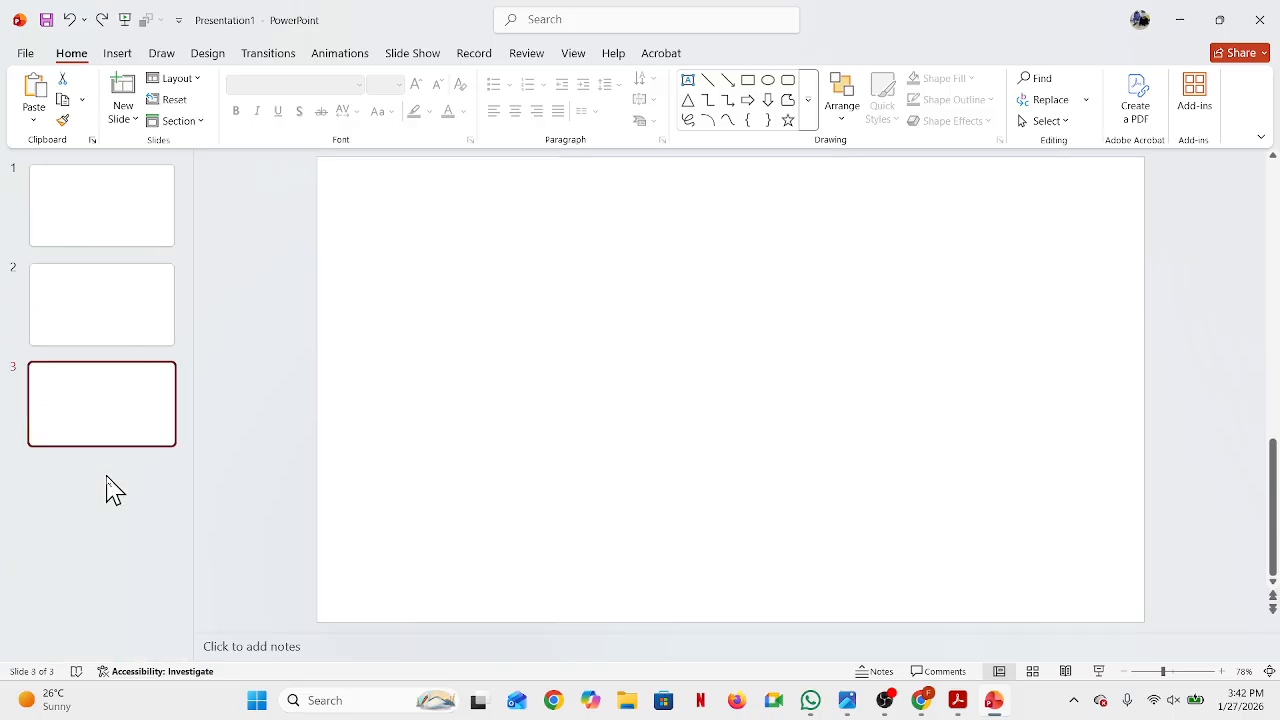
pyautogui.press('Delete')
pyautogui.press('Delete')
pyautogui.press('Delete')
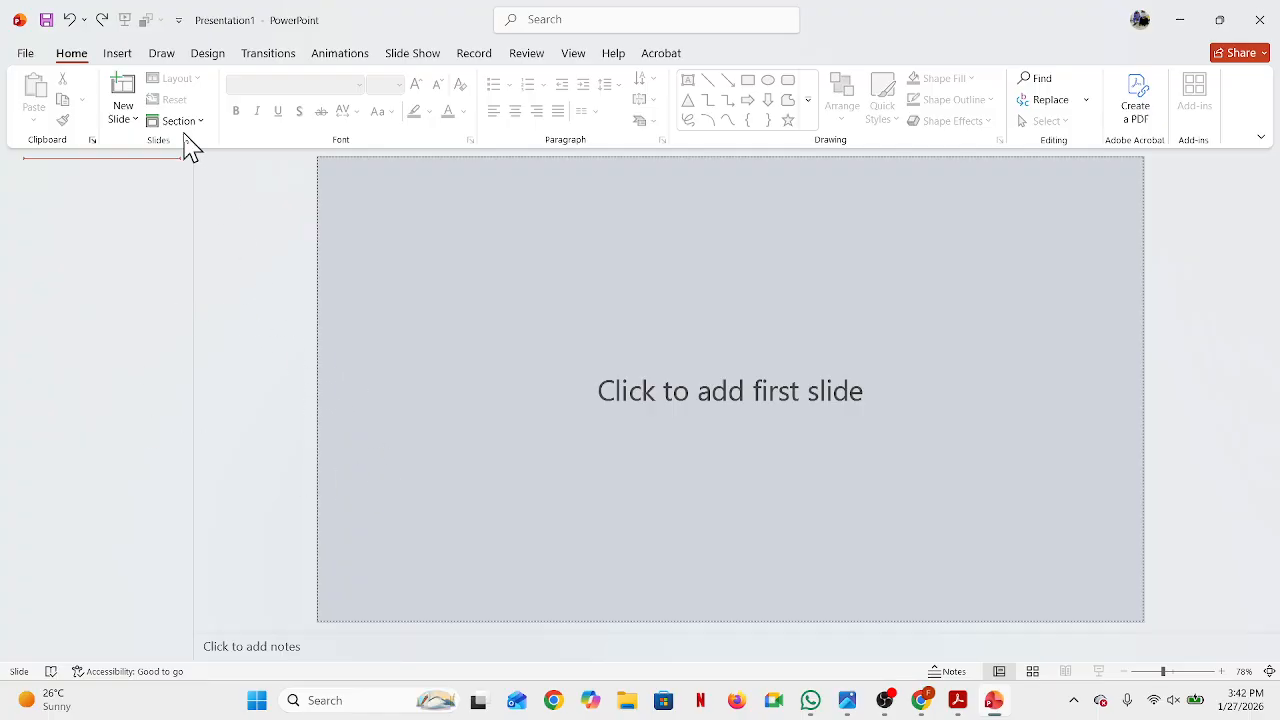
pyautogui.click(128, 118)
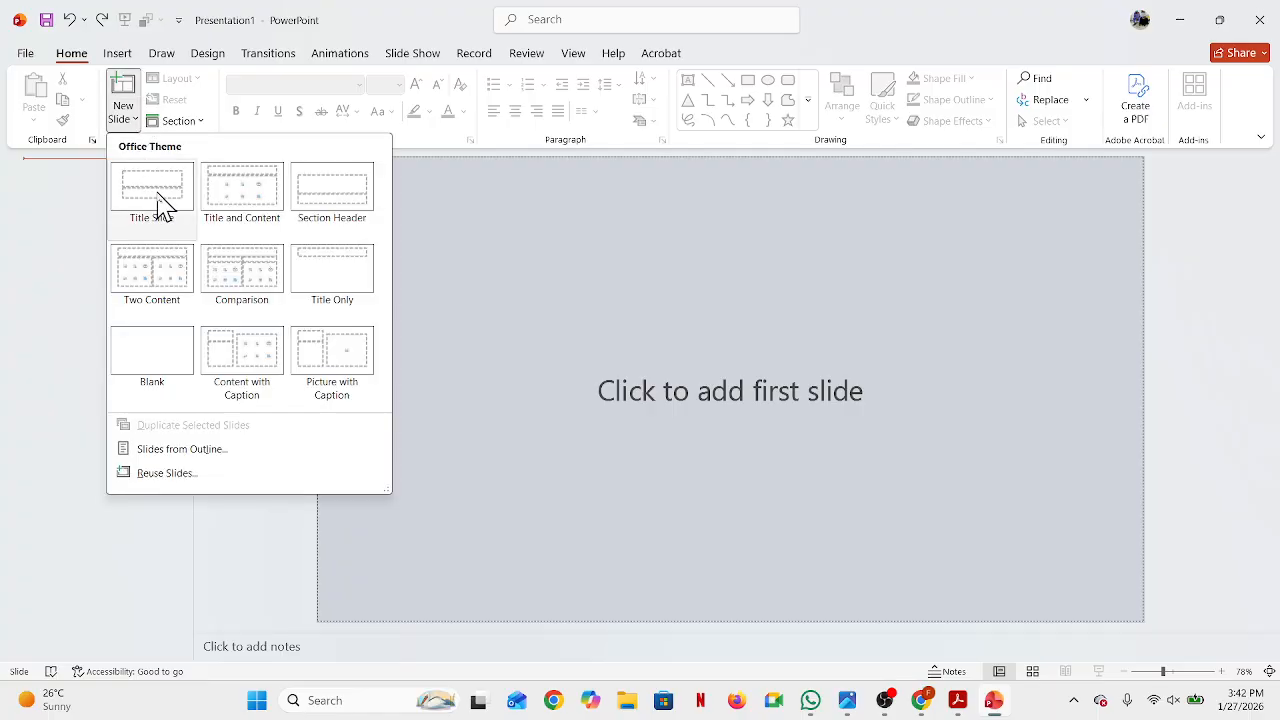
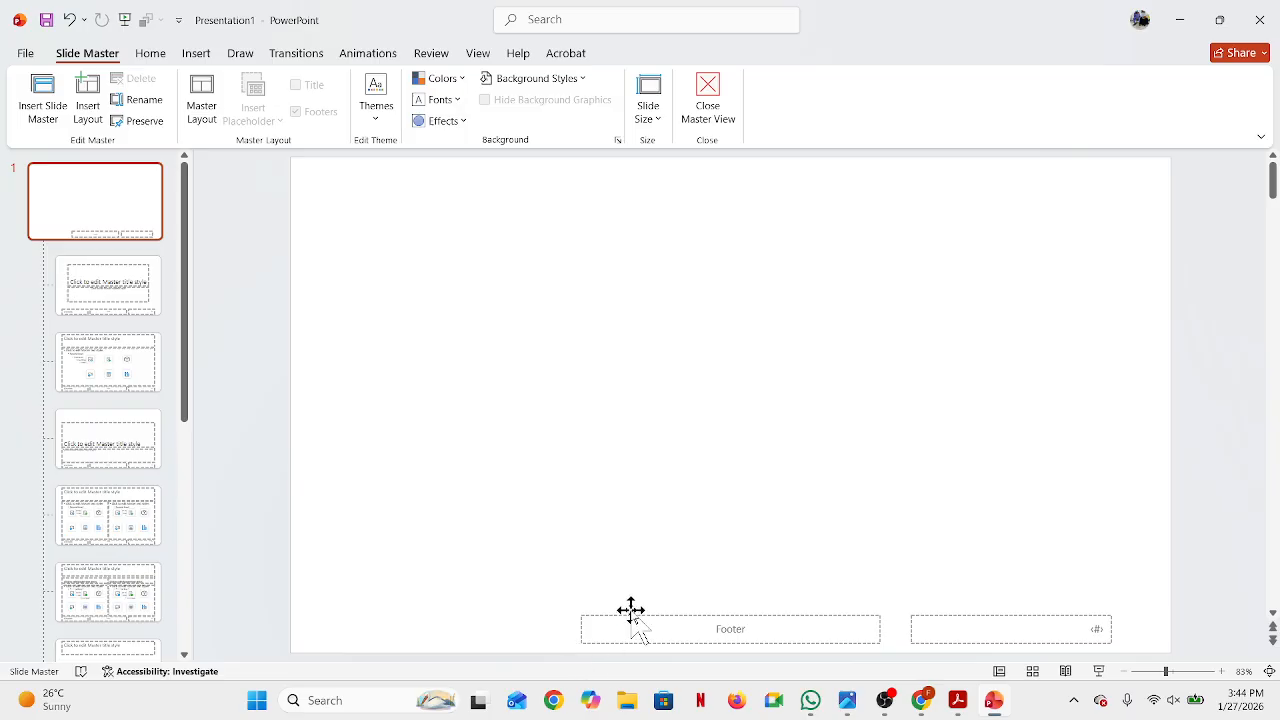
# Step: Delete the footer and slide number placeholders from the slide master, and check the sample Slide Master layout in New Tools .pdf
pyautogui.press('Delete')
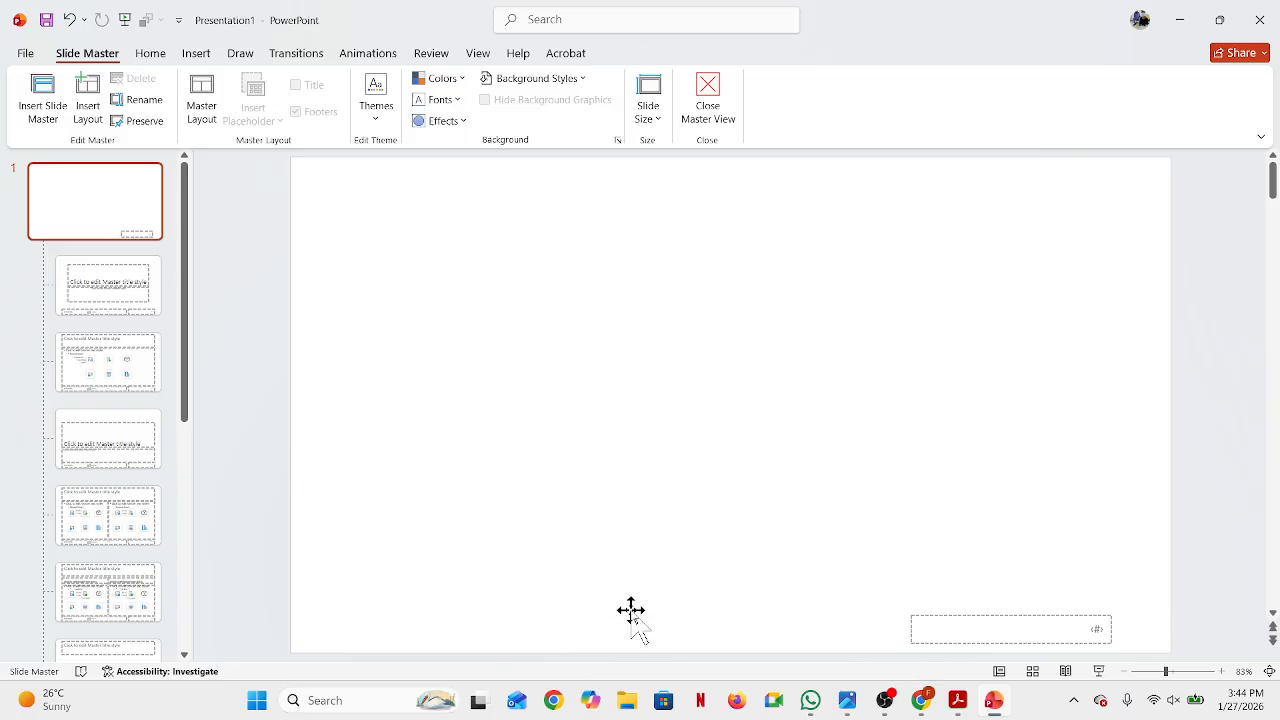
pyautogui.click(944, 617)
pyautogui.press('Delete')
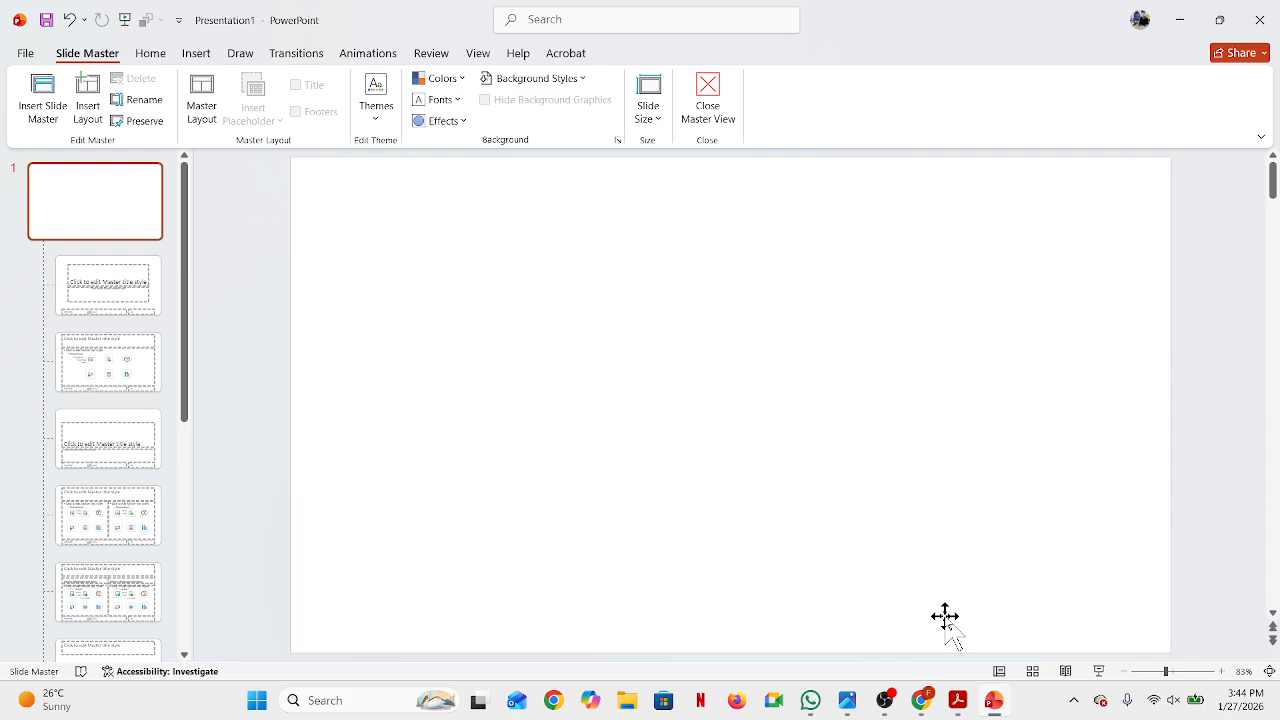
pyautogui.click(957, 700)
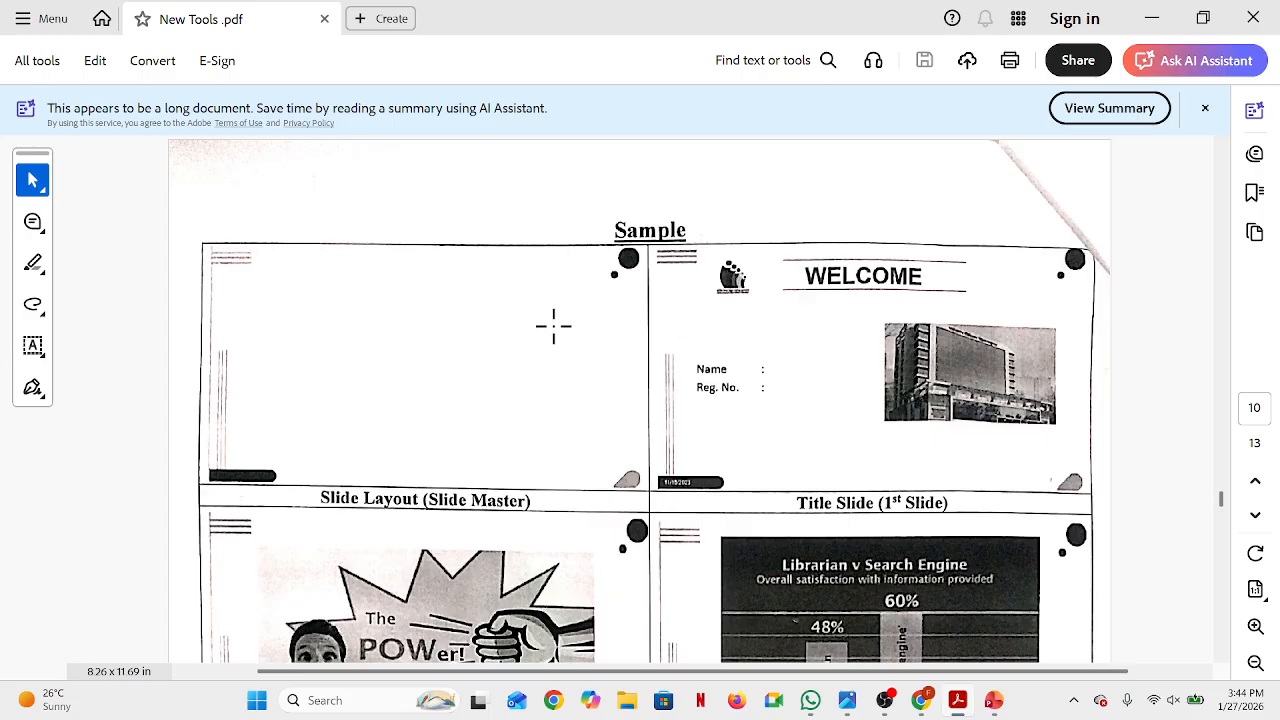
pyautogui.click(1152, 24)
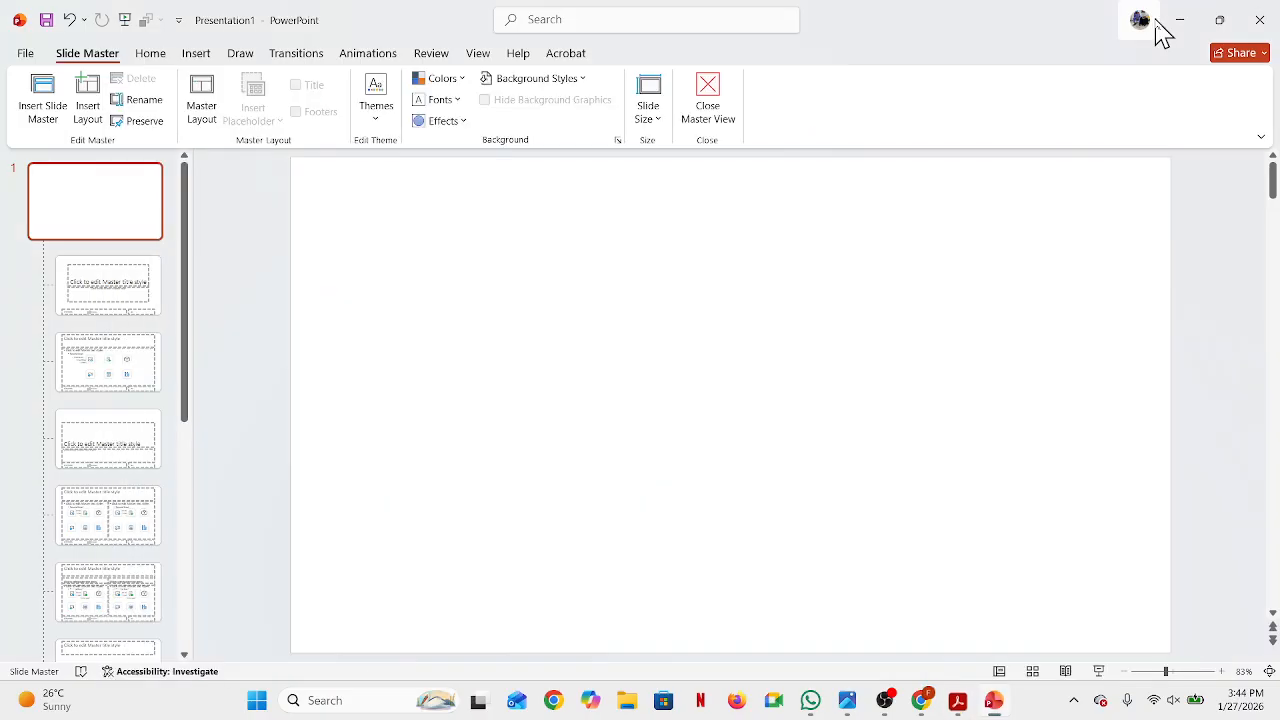
# Step: Draw a vertical line 7.5" long down the full height of the slide master, near the slide's left edge
pyautogui.click(196, 56)
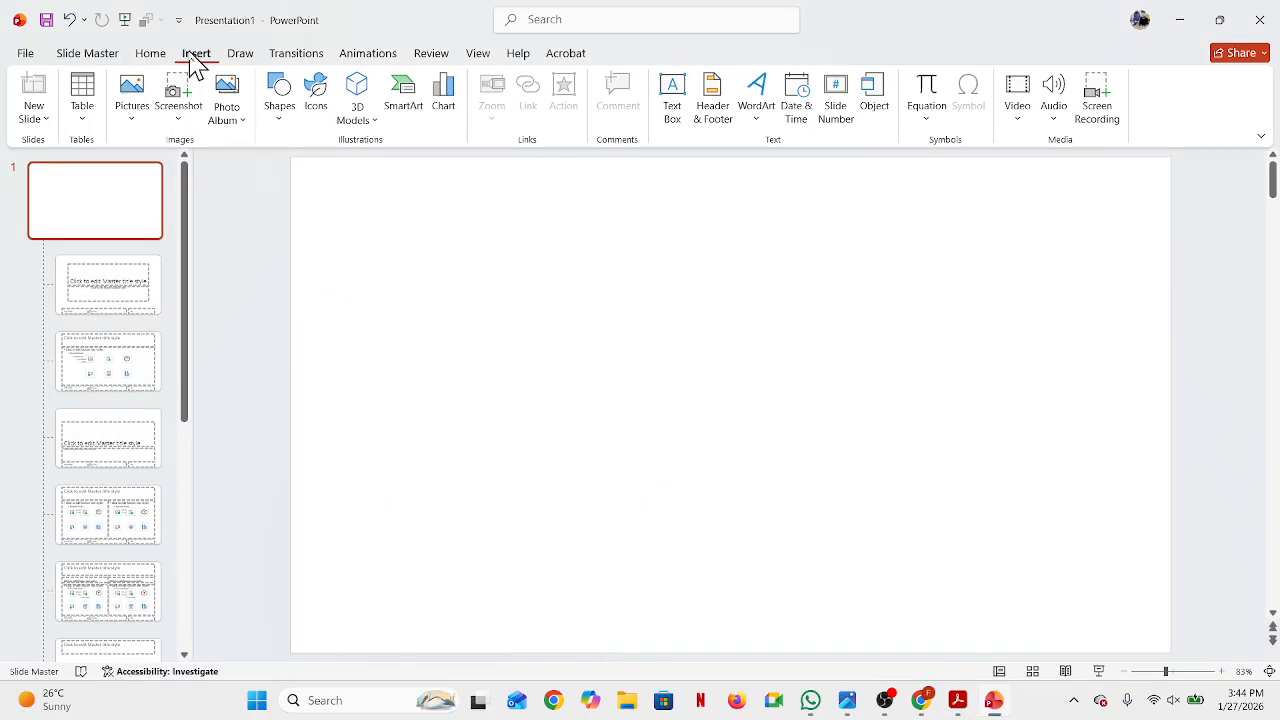
pyautogui.click(277, 93)
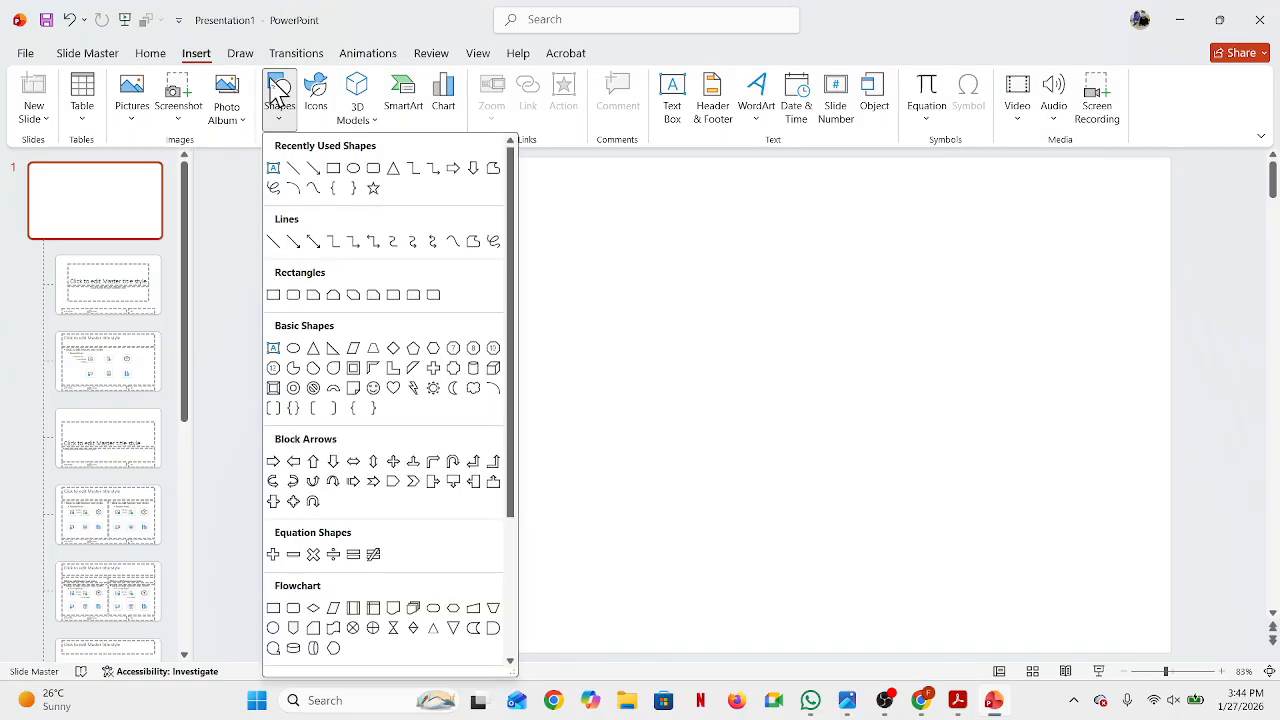
pyautogui.click(292, 167)
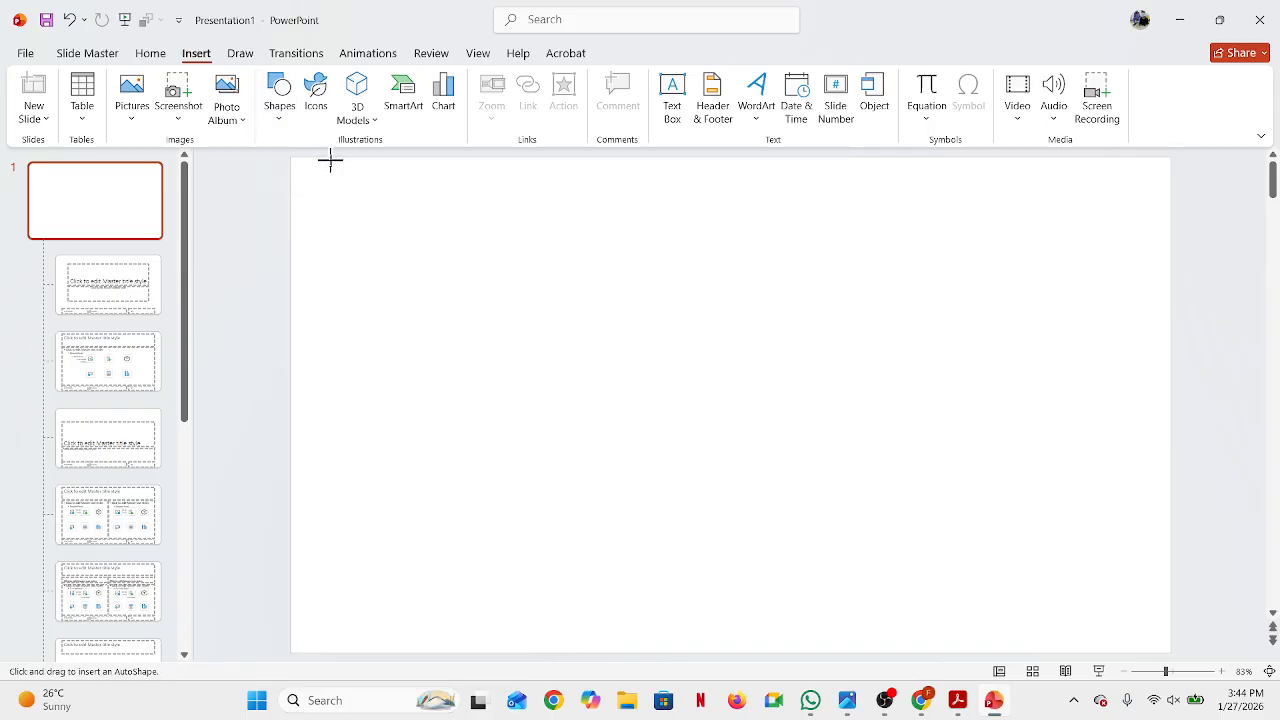
pyautogui.moveTo(330, 160); pyautogui.dragTo(354, 662)
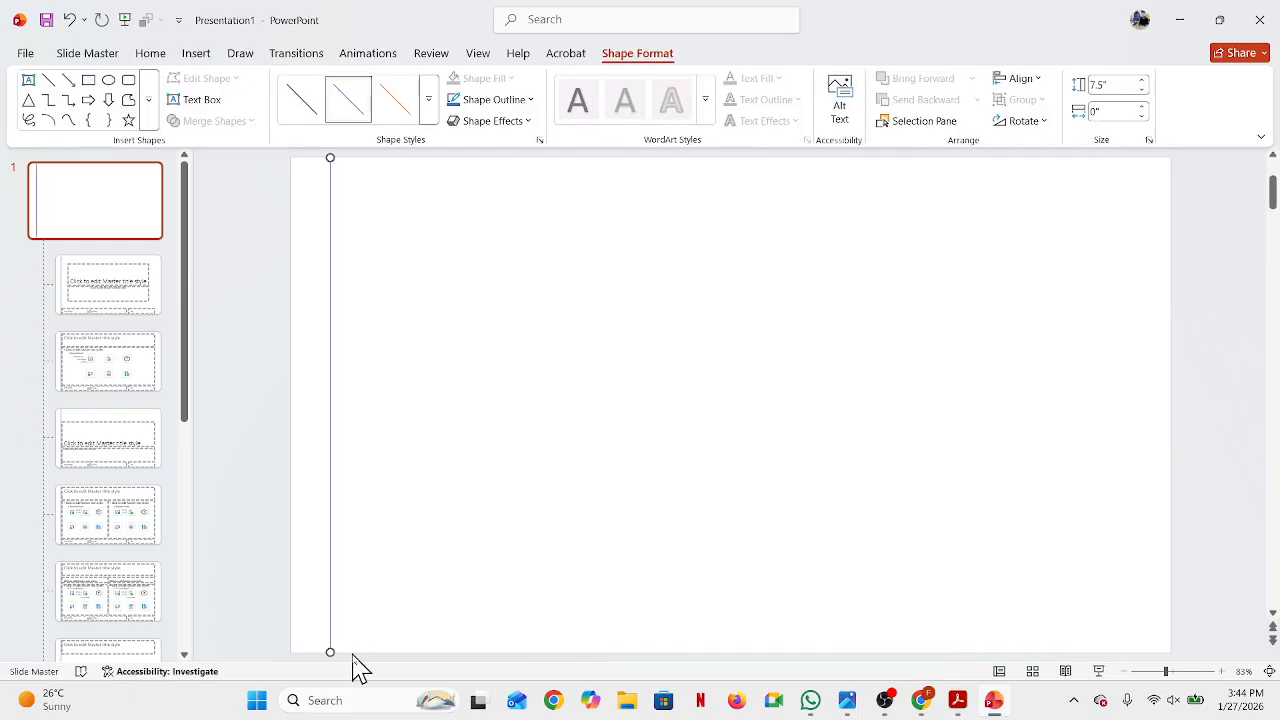
# Step: Set the vertical line's outline color to black and its weight to 1 pt
pyautogui.click(533, 100)
pyautogui.click(481, 185)
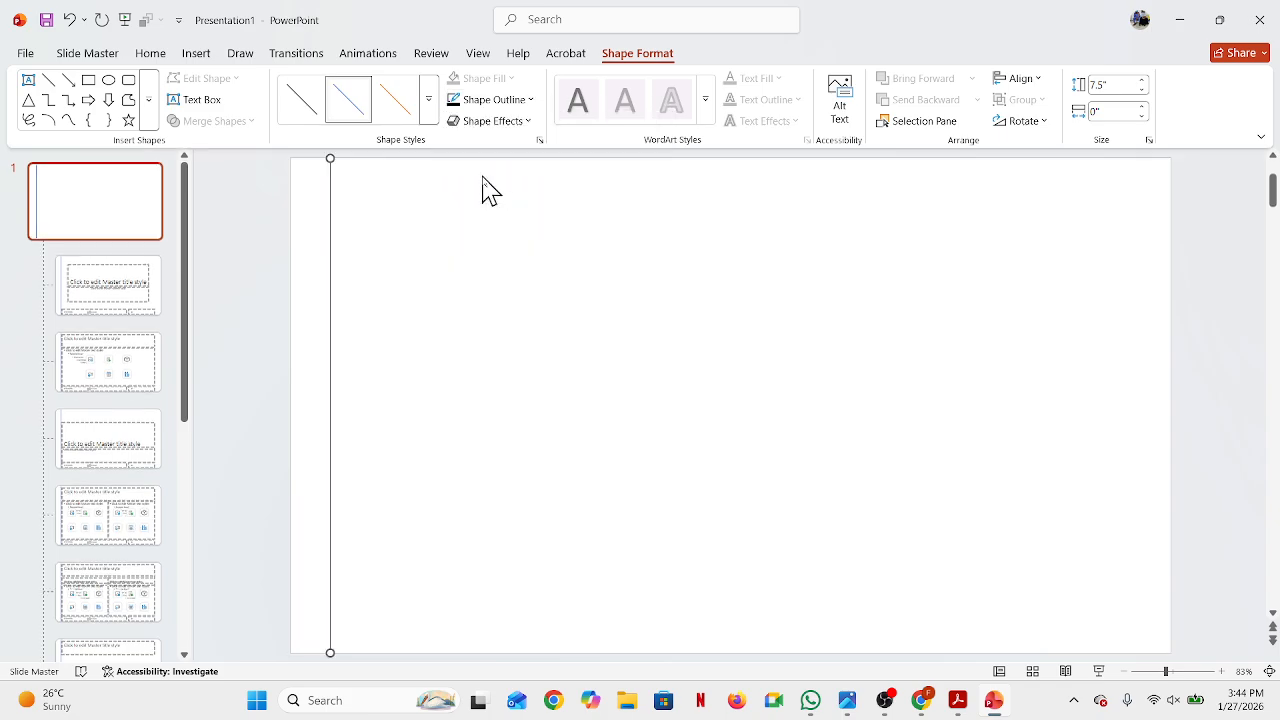
pyautogui.click(530, 100)
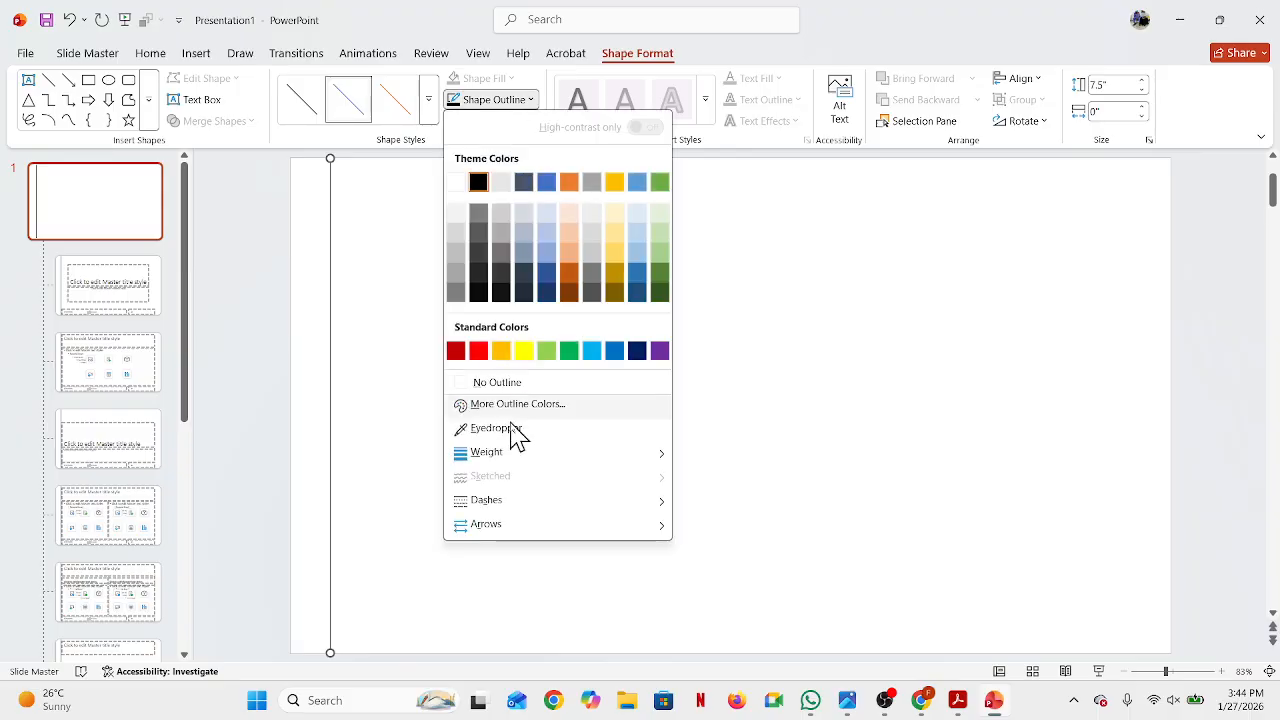
pyautogui.moveTo(528, 462)
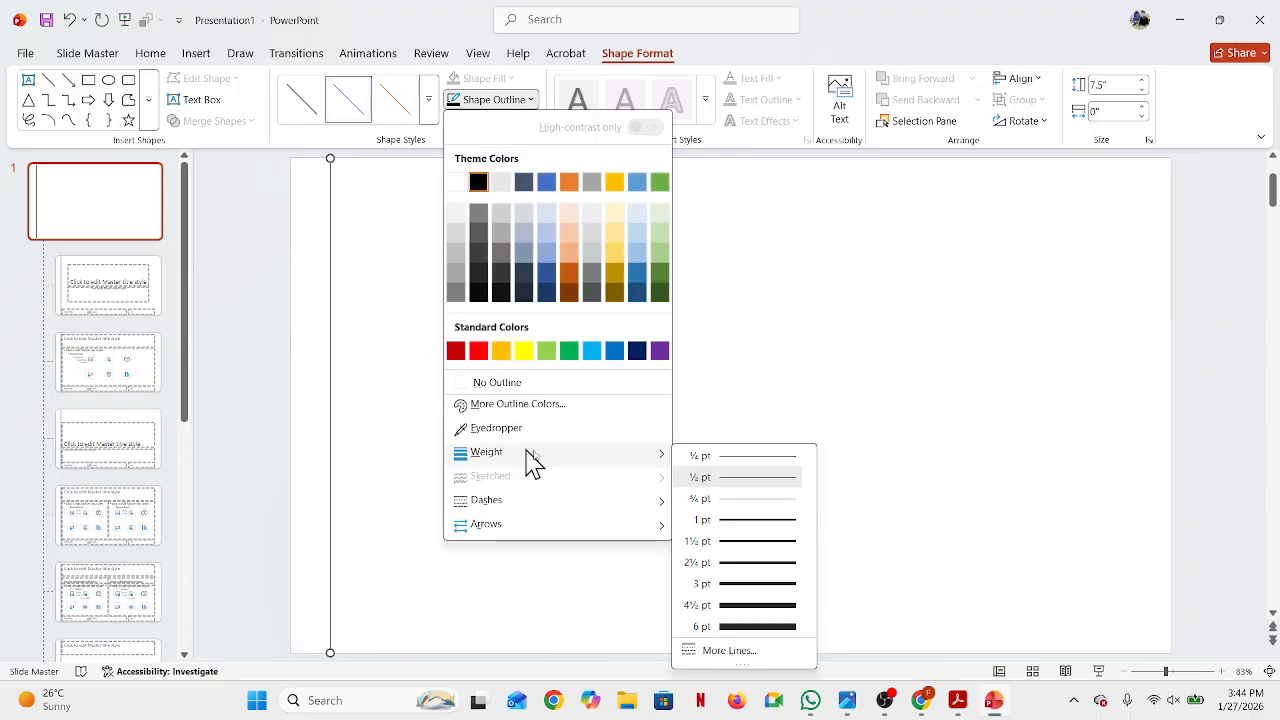
pyautogui.click(738, 521)
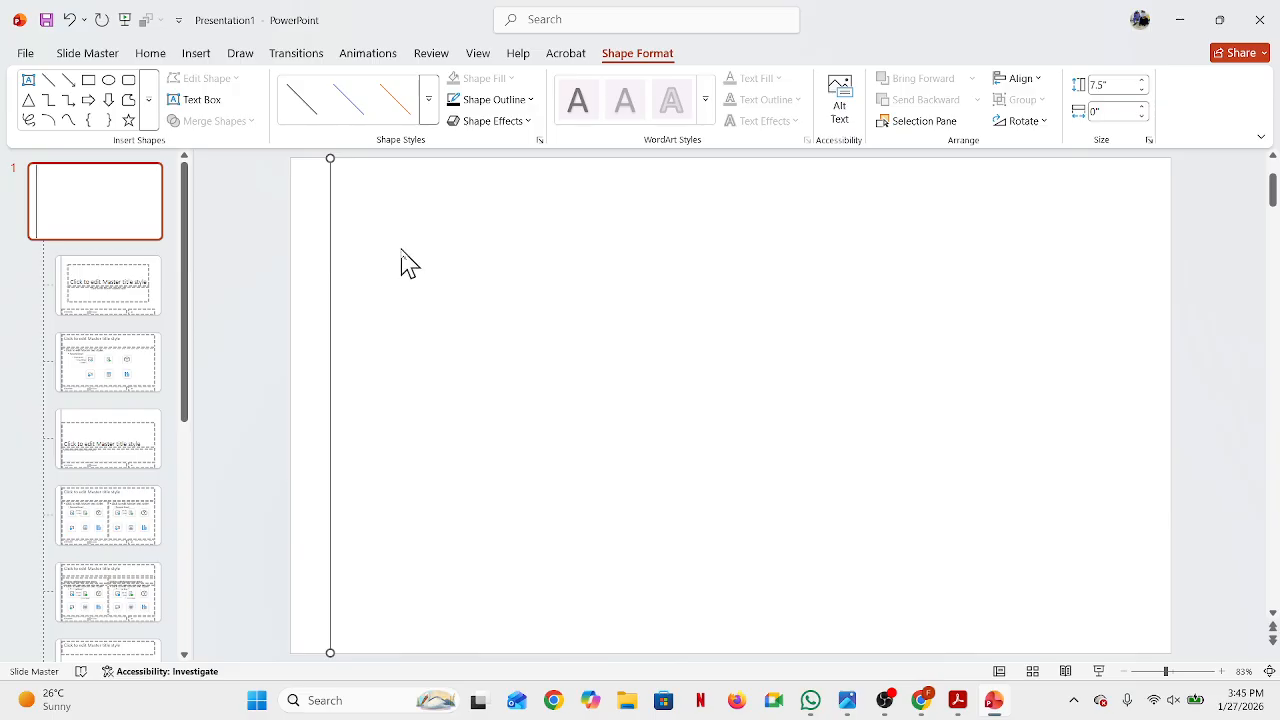
# Step: Draw a horizontal line about 0.76" long at the upper end of the vertical line, apply the medium black theme style, and stack two copies beneath it
pyautogui.click(50, 81)
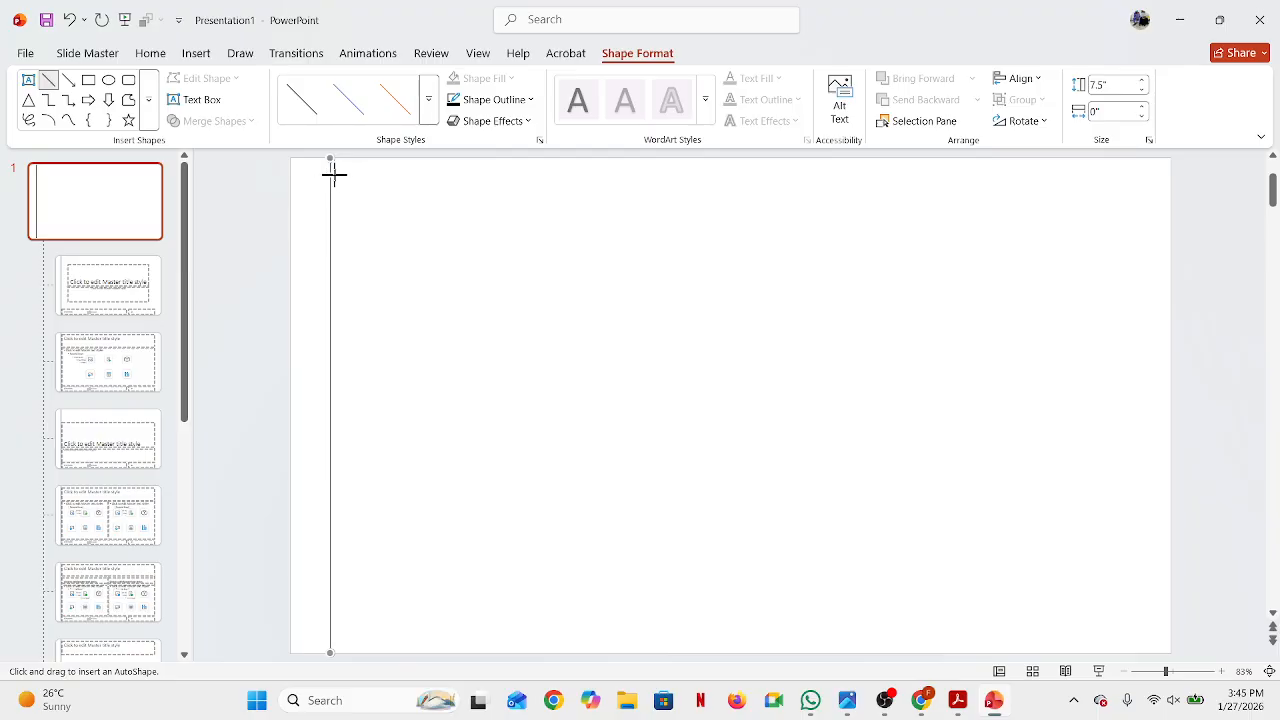
pyautogui.moveTo(334, 176); pyautogui.dragTo(384, 175)
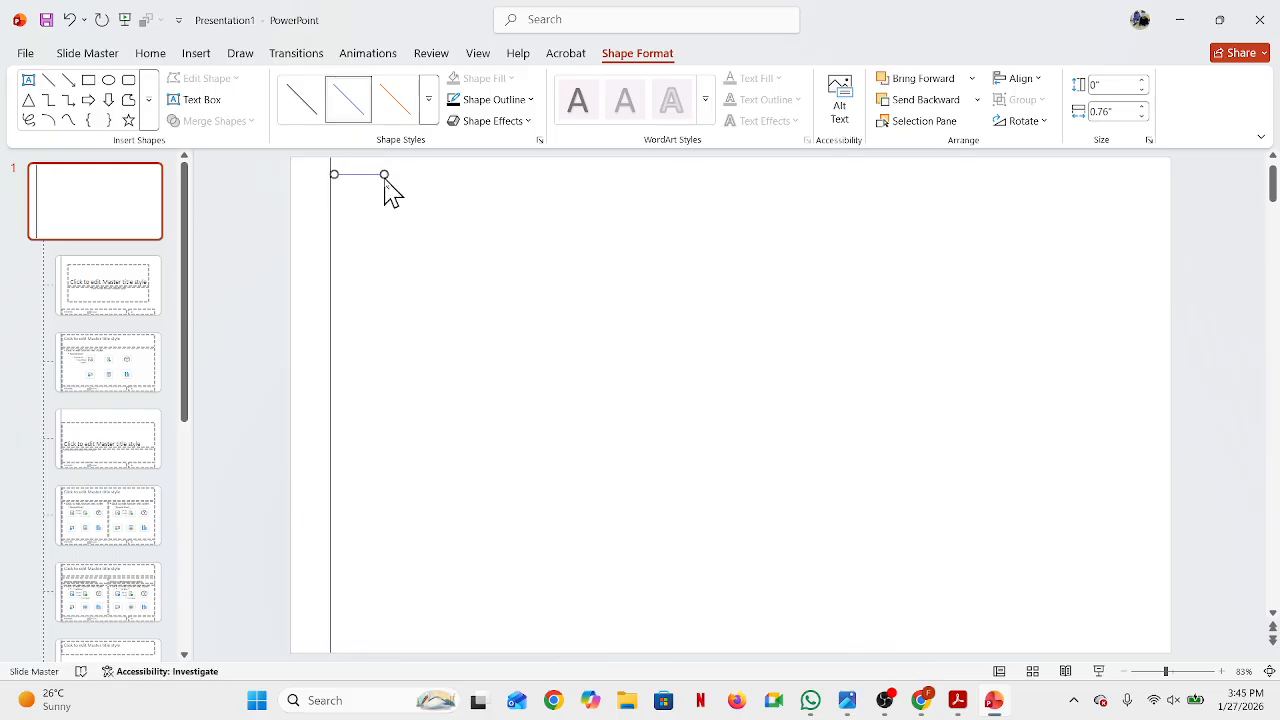
pyautogui.click(429, 100)
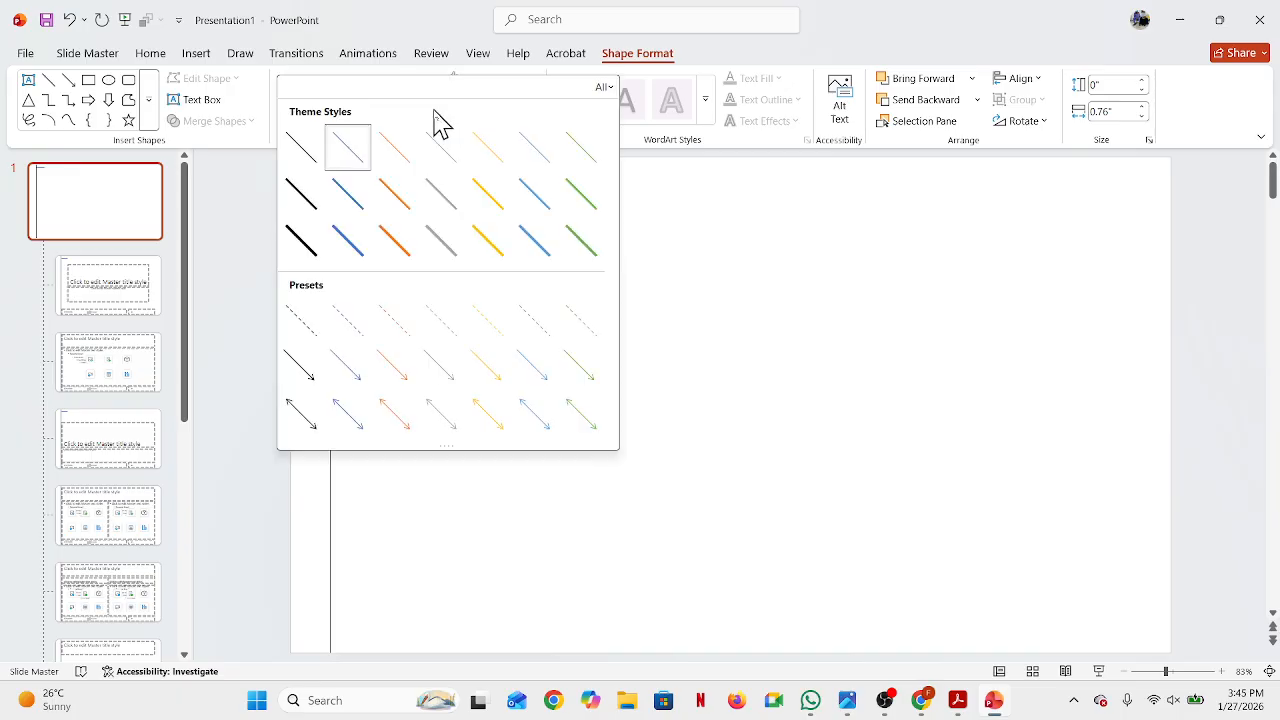
pyautogui.click(300, 196)
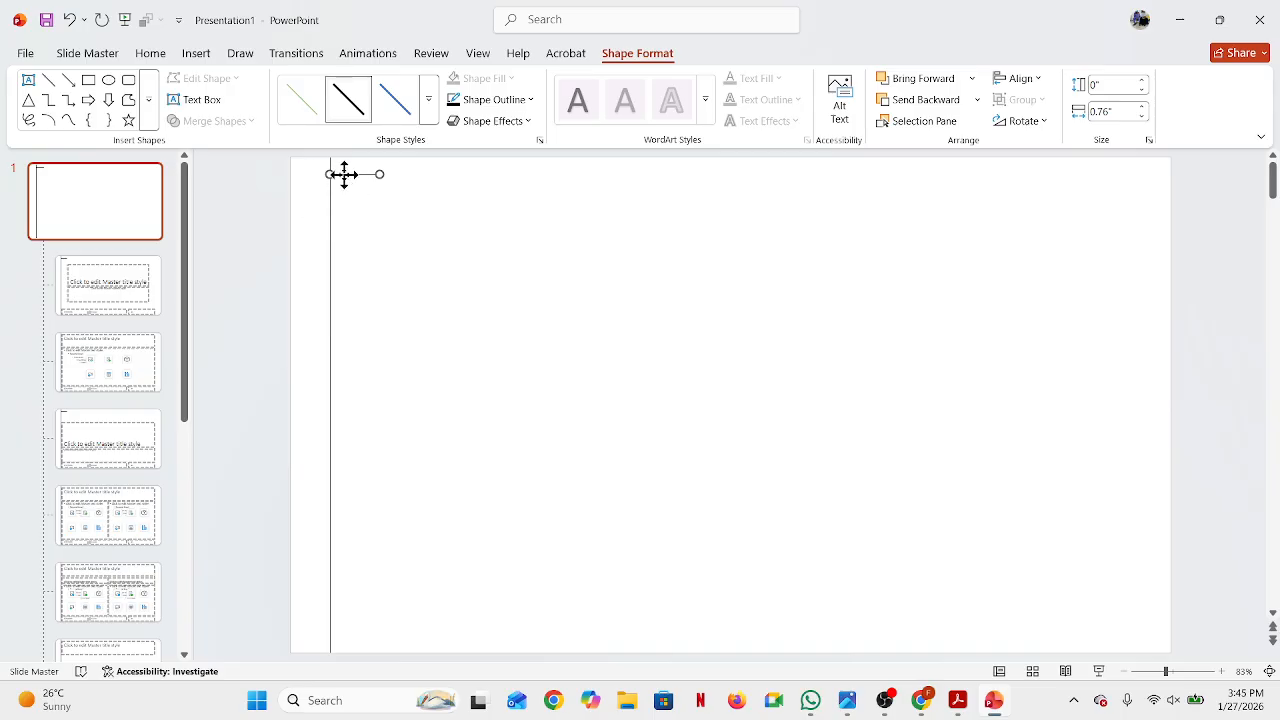
pyautogui.moveTo(344, 174)
pyautogui.mouseDown()
pyautogui.moveTo(346, 200)
pyautogui.moveTo(337, 183)
pyautogui.moveTo(340, 200)
pyautogui.moveTo(331, 194)
pyautogui.mouseUp()
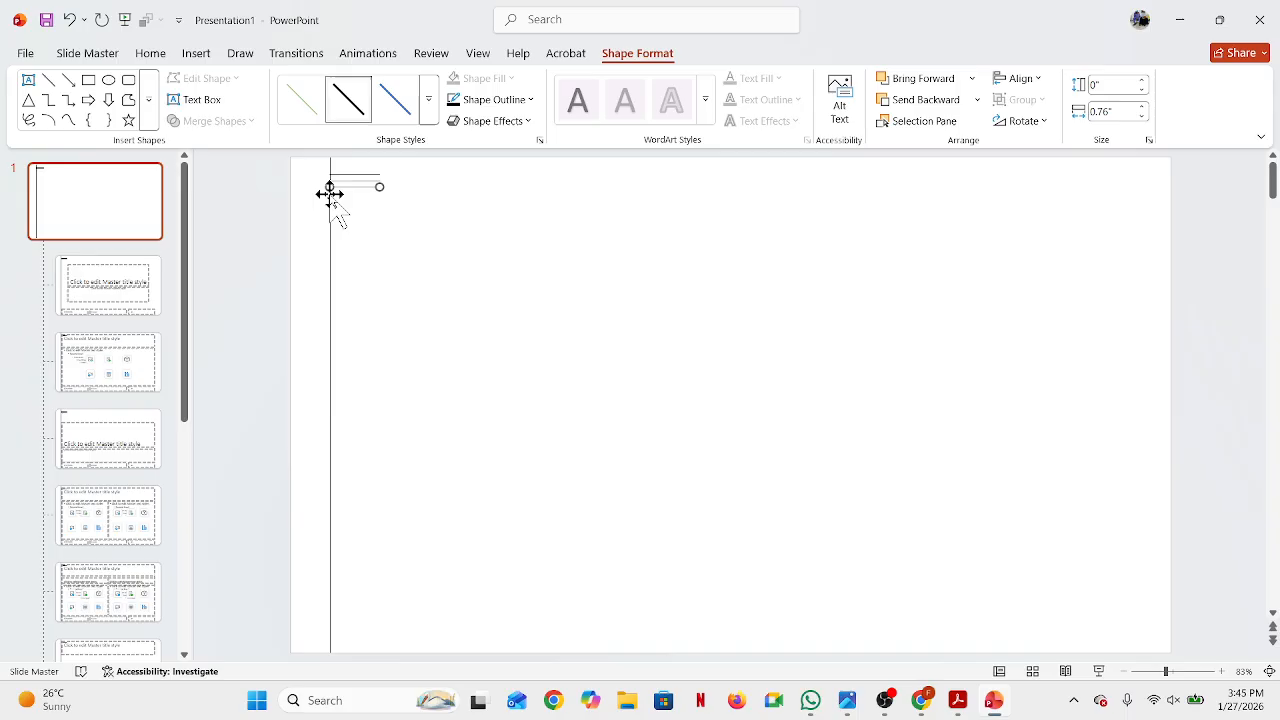
pyautogui.click(565, 262)
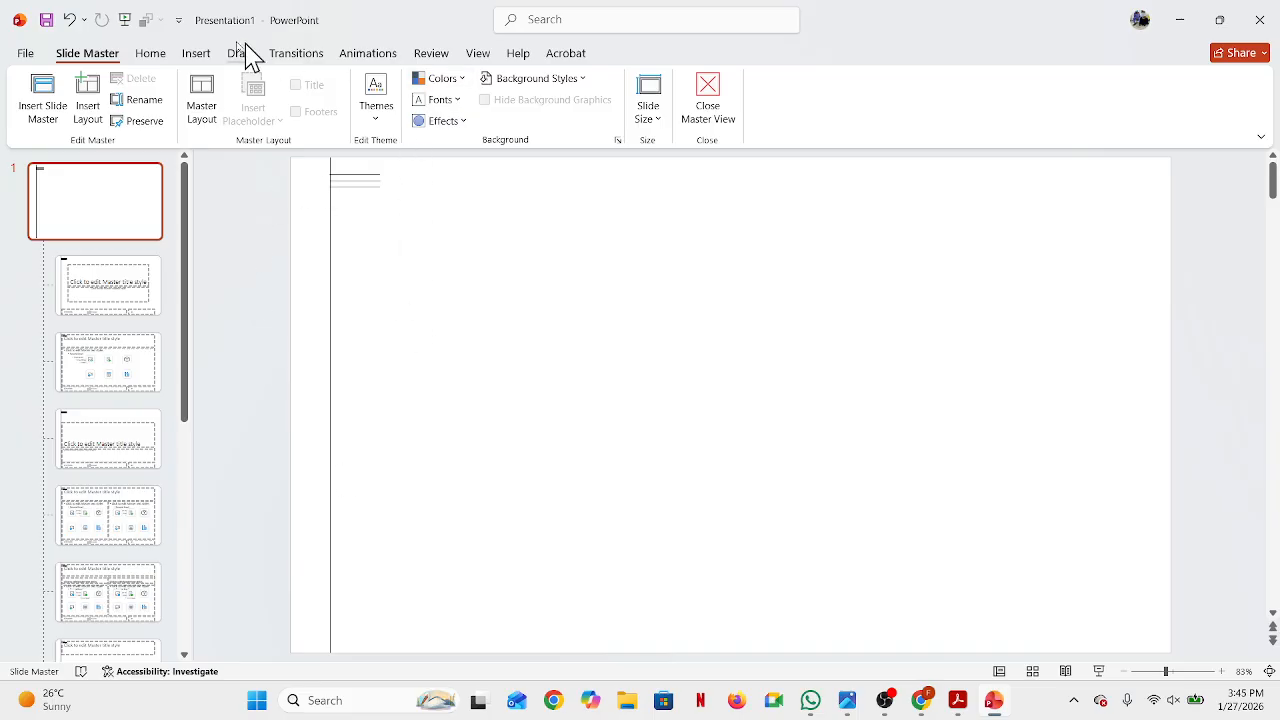
# Step: Draw a vertical line about 2.63" long up from the slide's lower edge, just right of the full-height line, with the medium black theme style
pyautogui.click(197, 57)
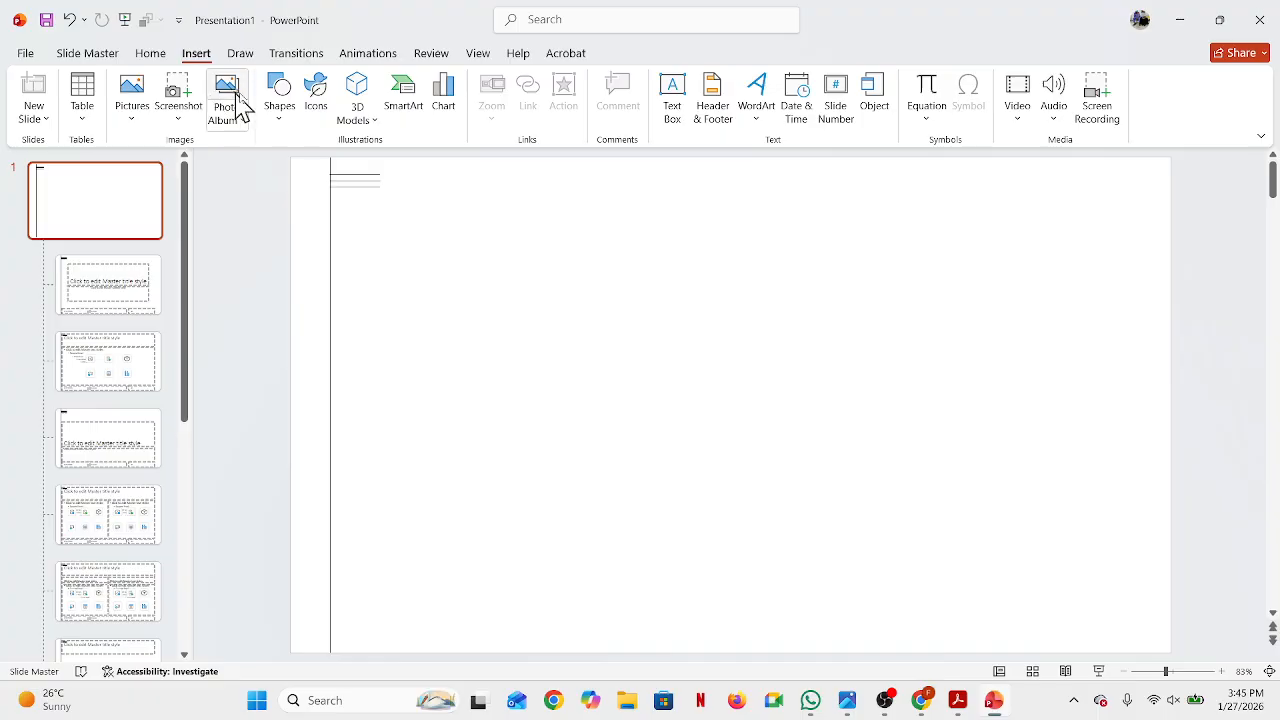
pyautogui.click(279, 100)
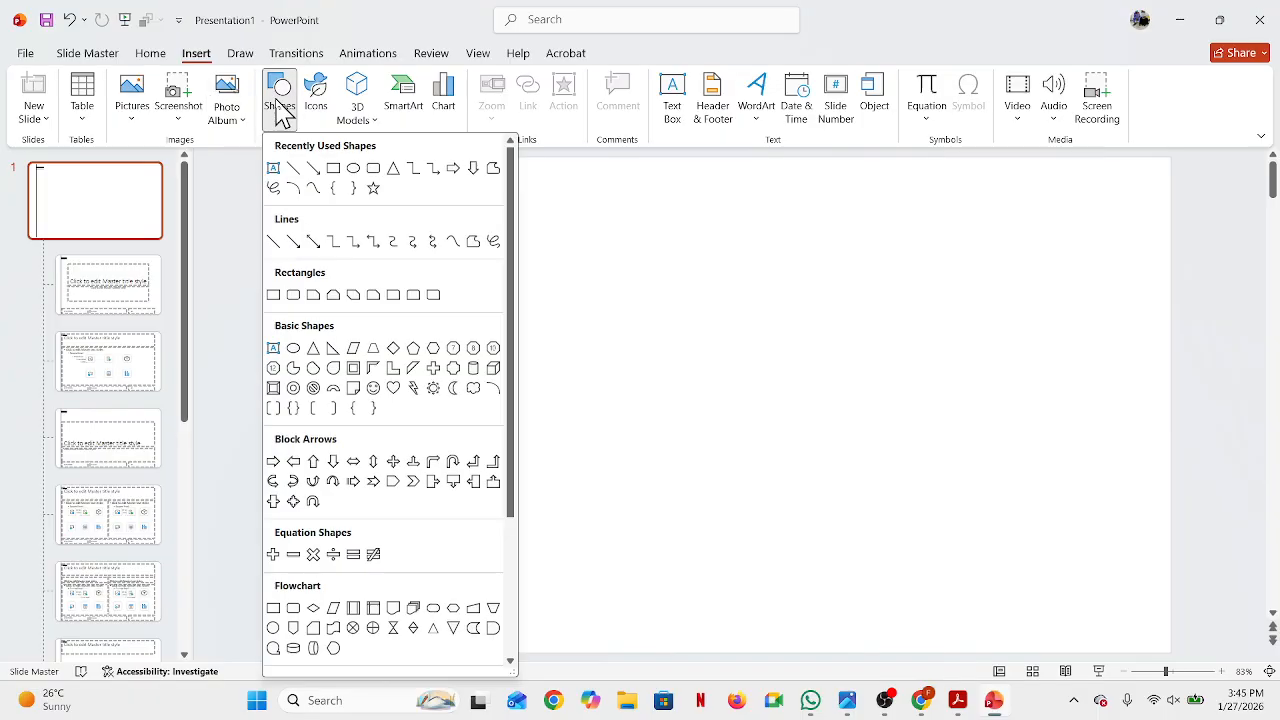
pyautogui.click(293, 168)
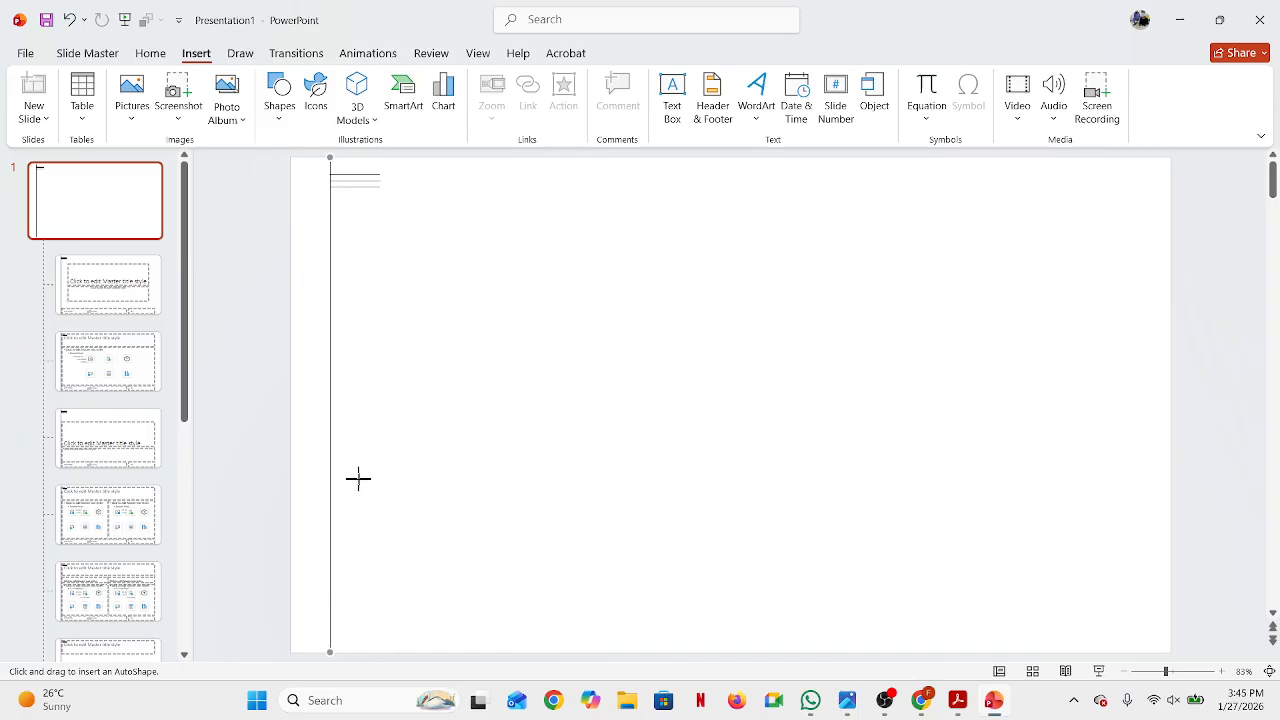
pyautogui.moveTo(358, 480); pyautogui.dragTo(352, 652)
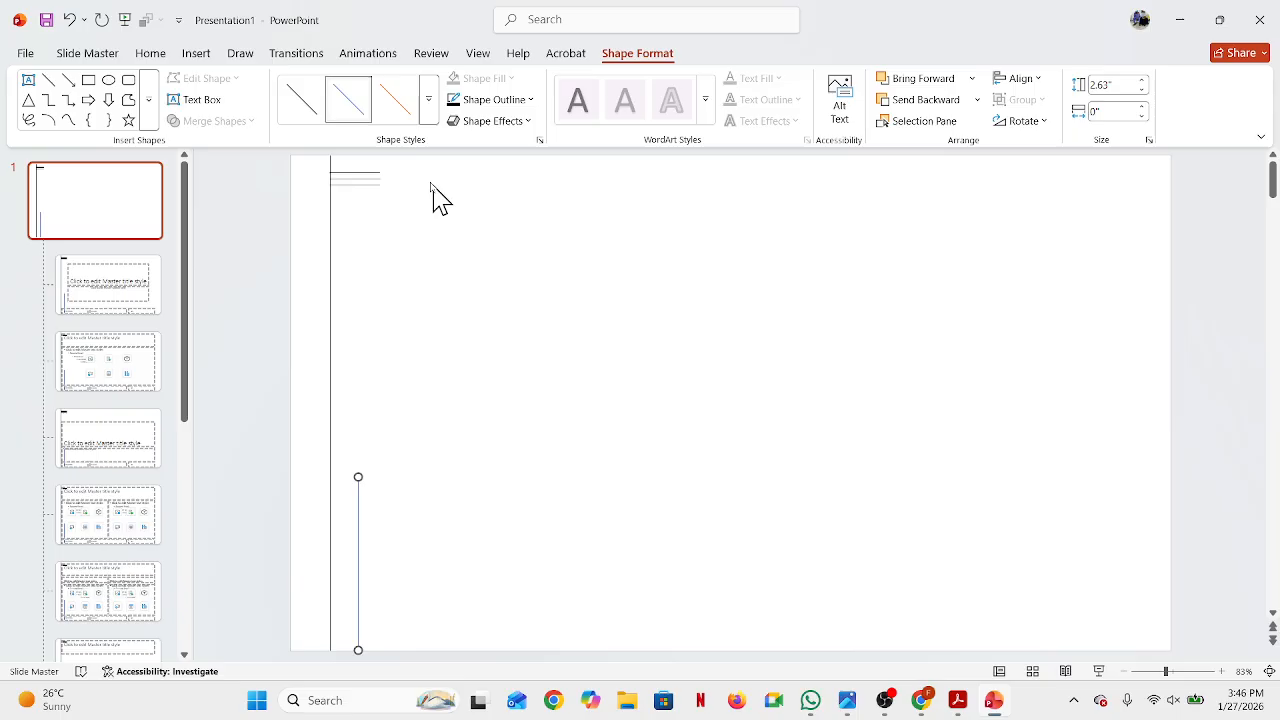
pyautogui.click(428, 108)
pyautogui.click(305, 200)
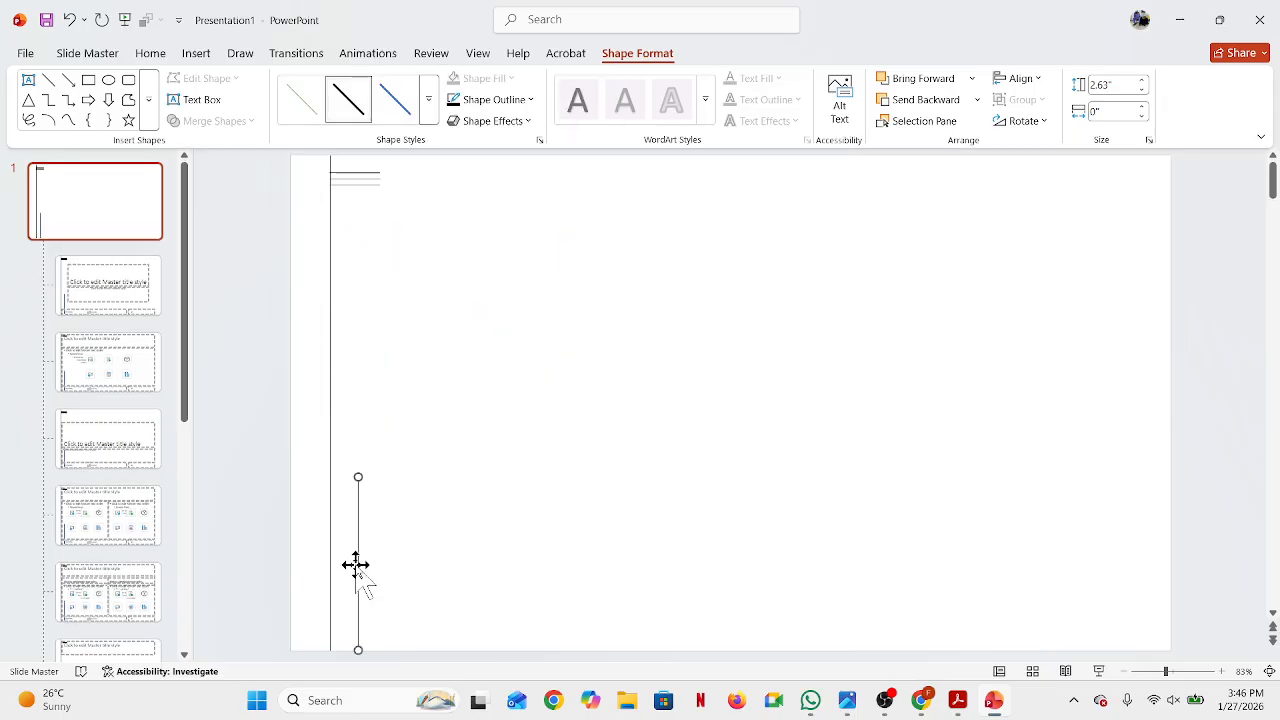
# Step: Place two copies of the short vertical line side by side to its right, evenly spaced
pyautogui.moveTo(357, 566)
pyautogui.mouseDown()
pyautogui.moveTo(357, 554)
pyautogui.moveTo(369, 563)
pyautogui.mouseUp()
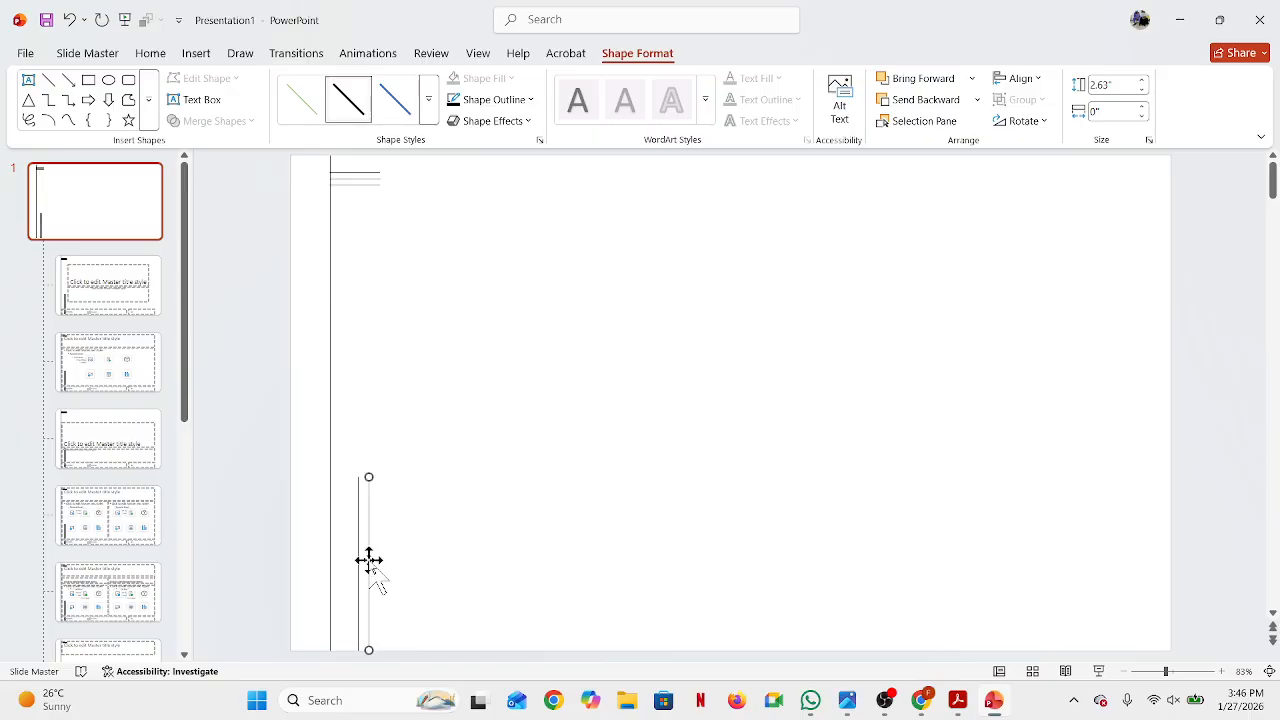
pyautogui.moveTo(369, 560); pyautogui.dragTo(381, 562)
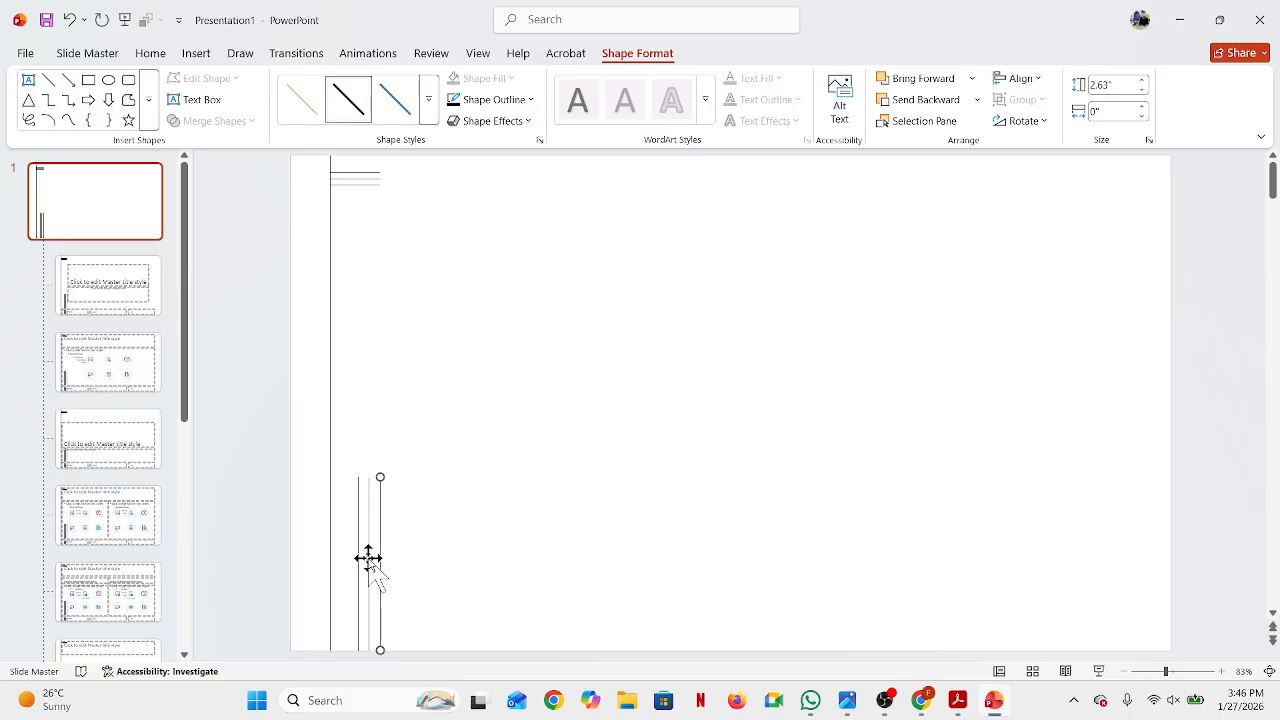
pyautogui.click(474, 572)
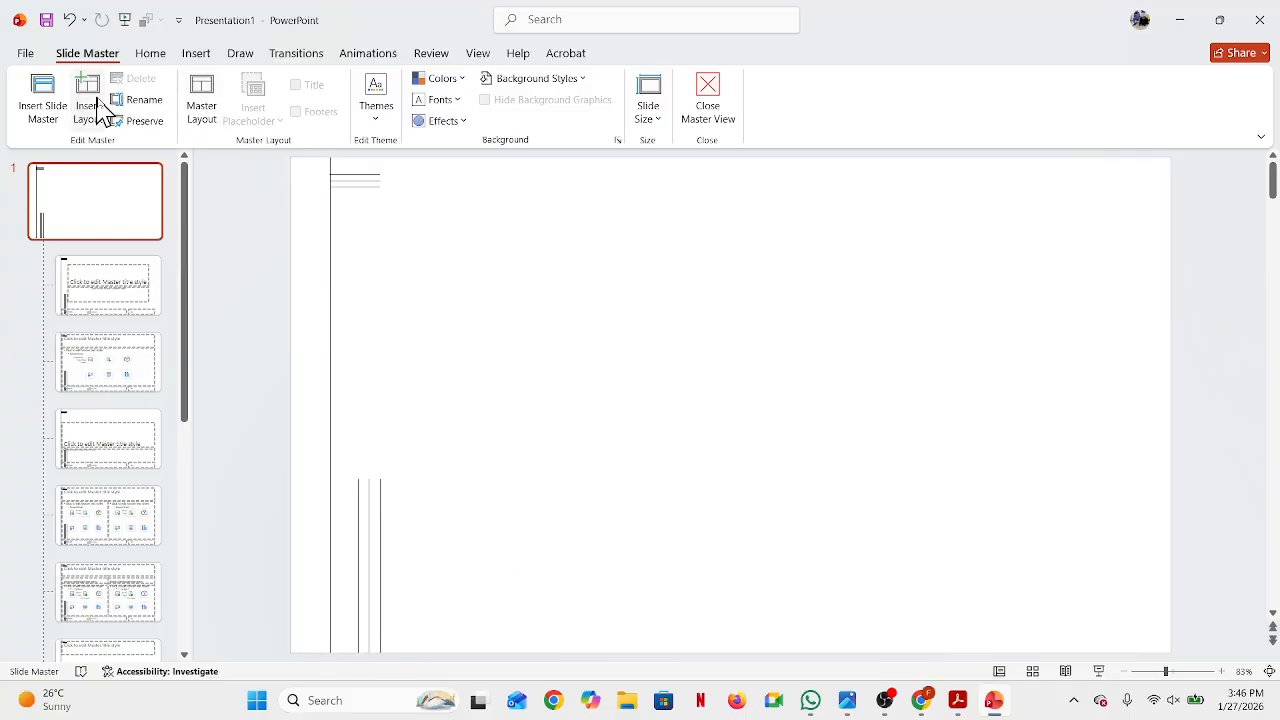
# Step: Draw a rounded rectangle about 0.31" high and 2.53" wide along the slide's lower edge, starting at the full-height line
pyautogui.click(198, 58)
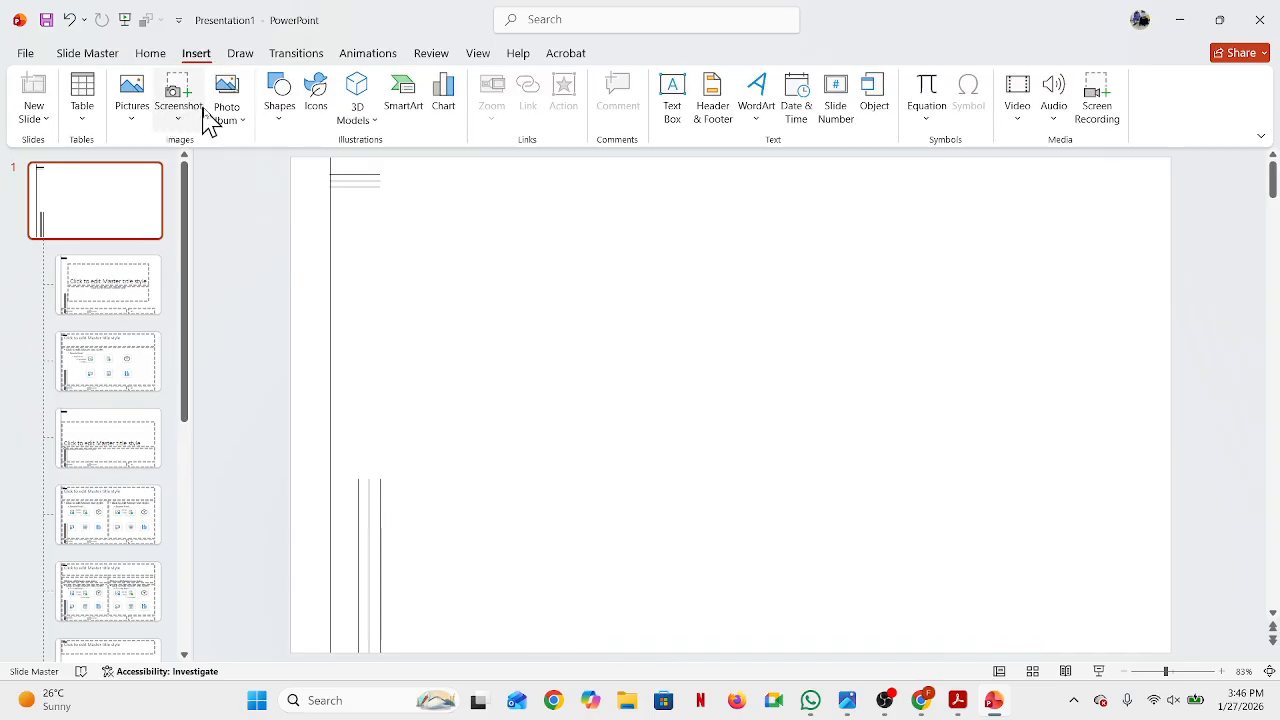
pyautogui.click(279, 100)
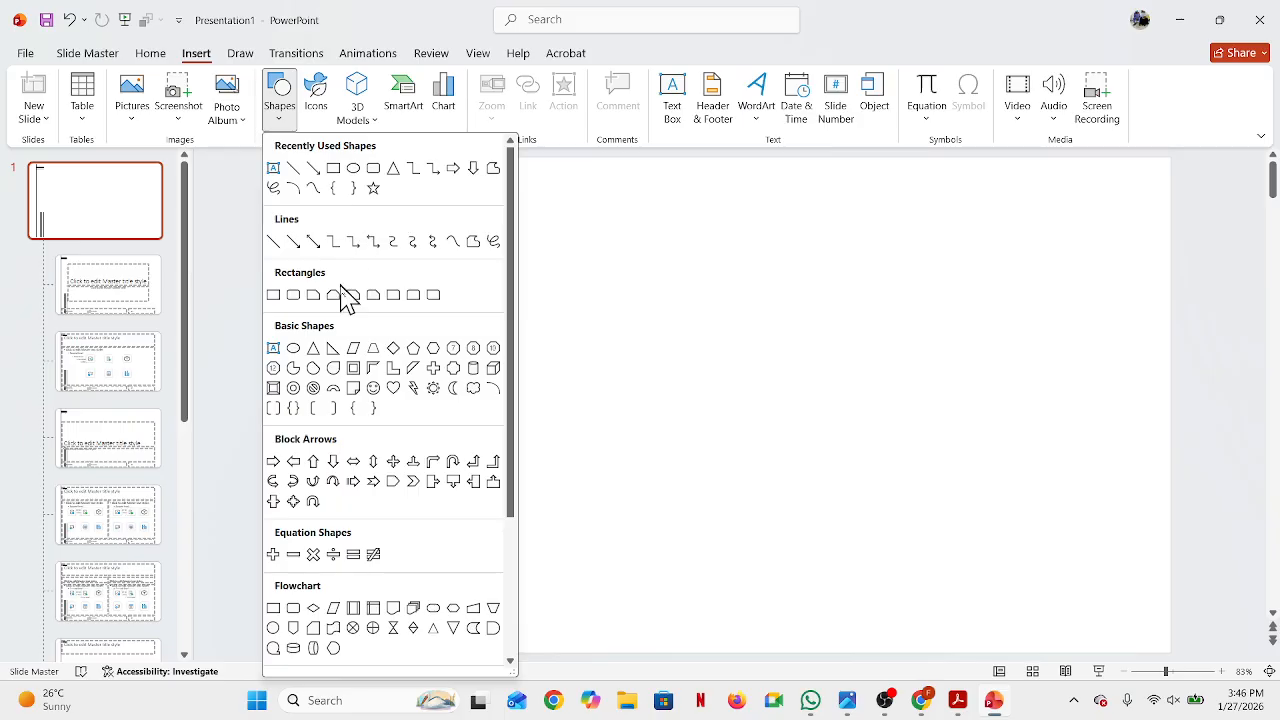
pyautogui.click(373, 170)
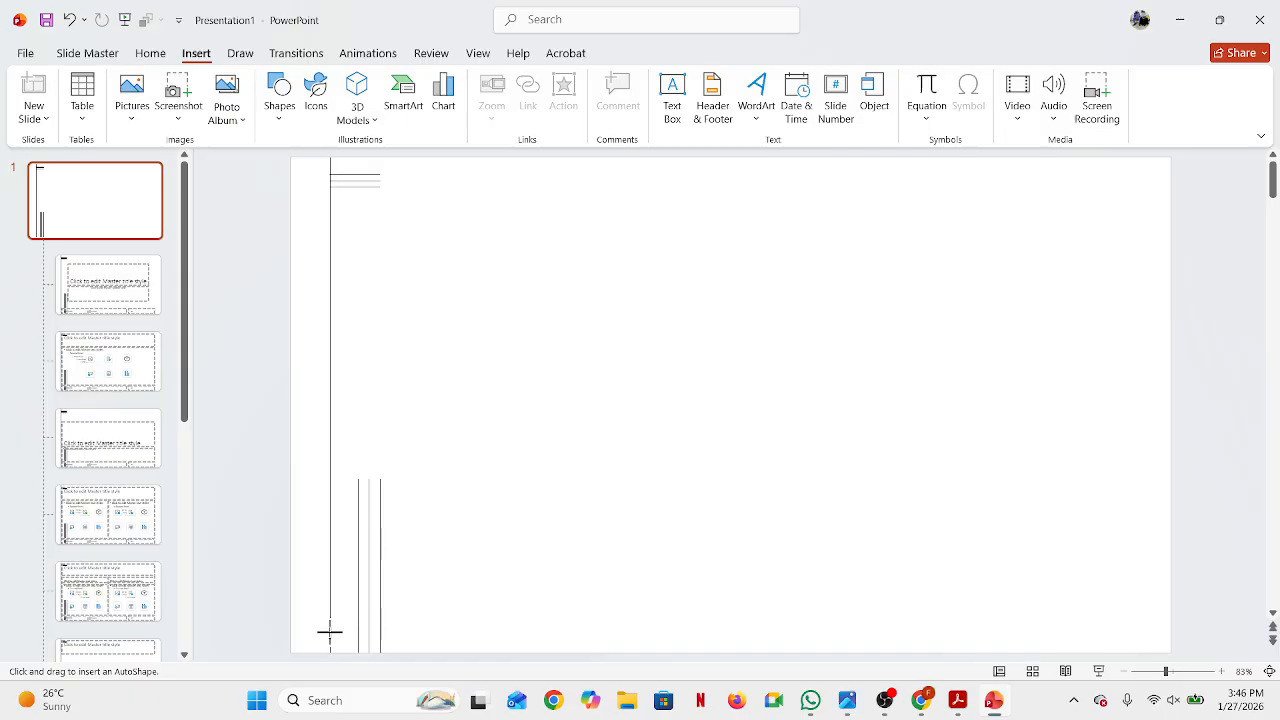
pyautogui.moveTo(330, 633); pyautogui.dragTo(496, 652)
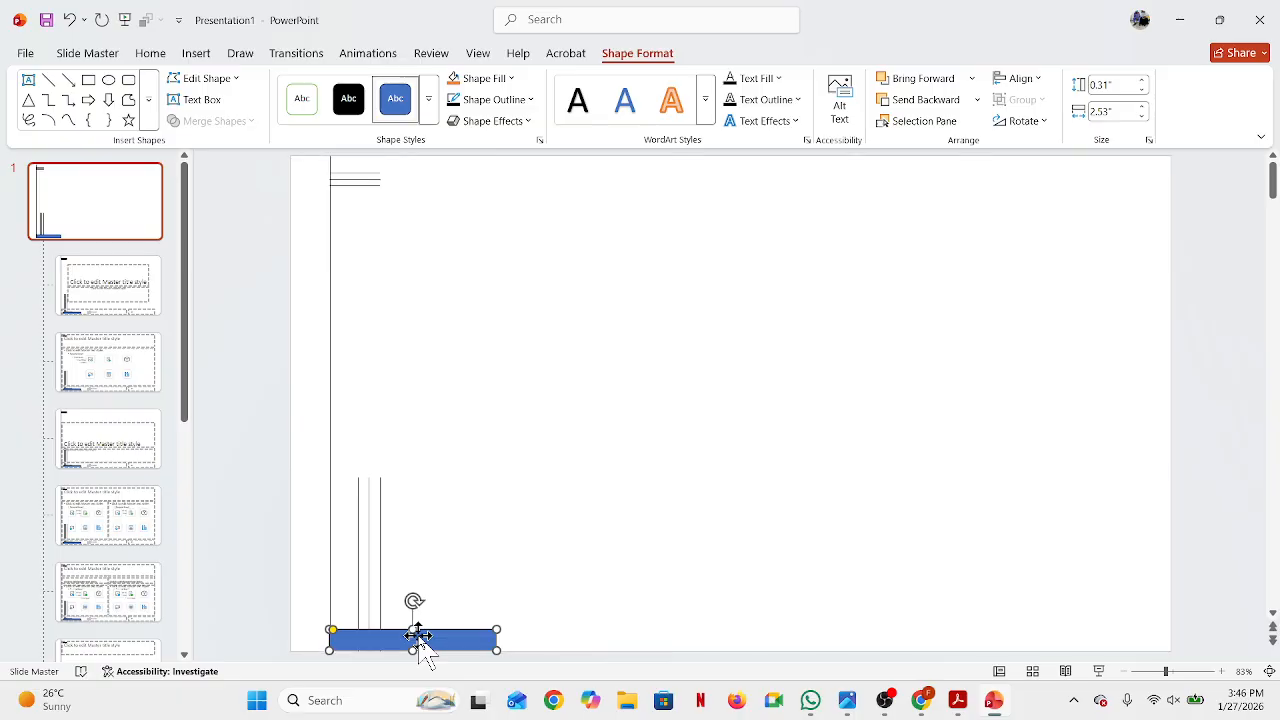
# Step: Remove the rounded rectangle's outline and increase its corner rounding until both ends are fully round
pyautogui.click(535, 102)
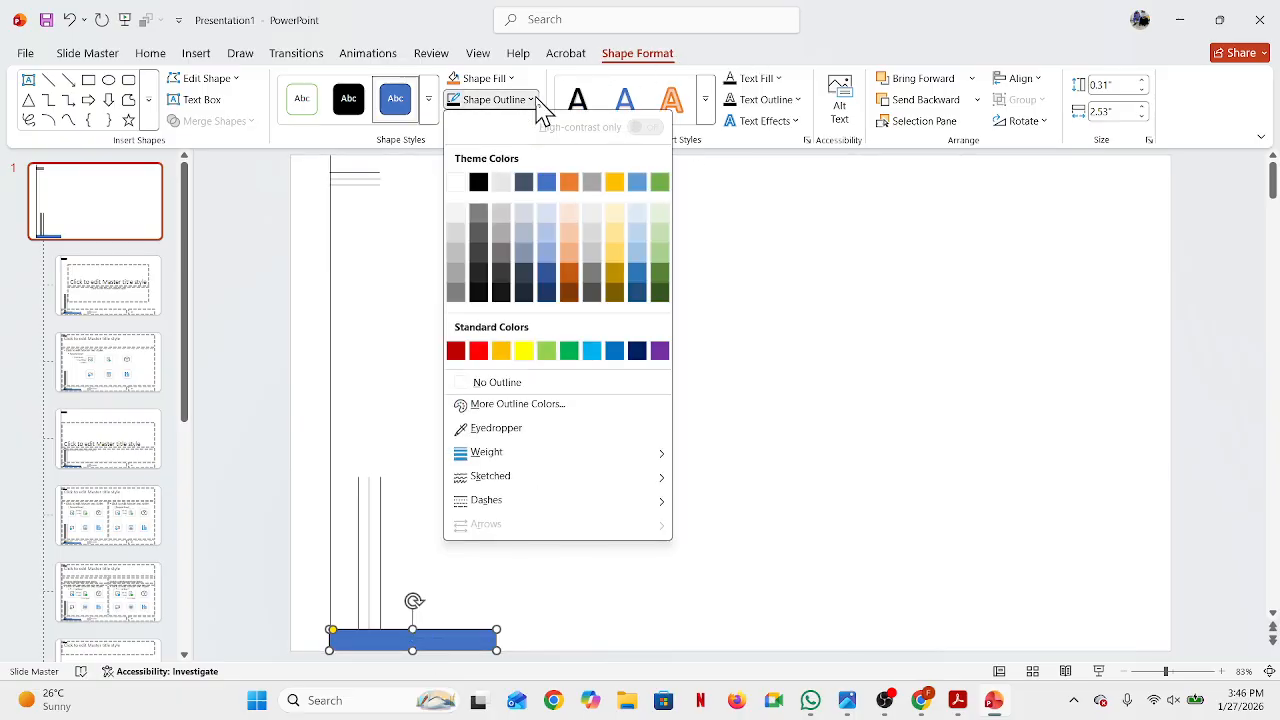
pyautogui.click(498, 381)
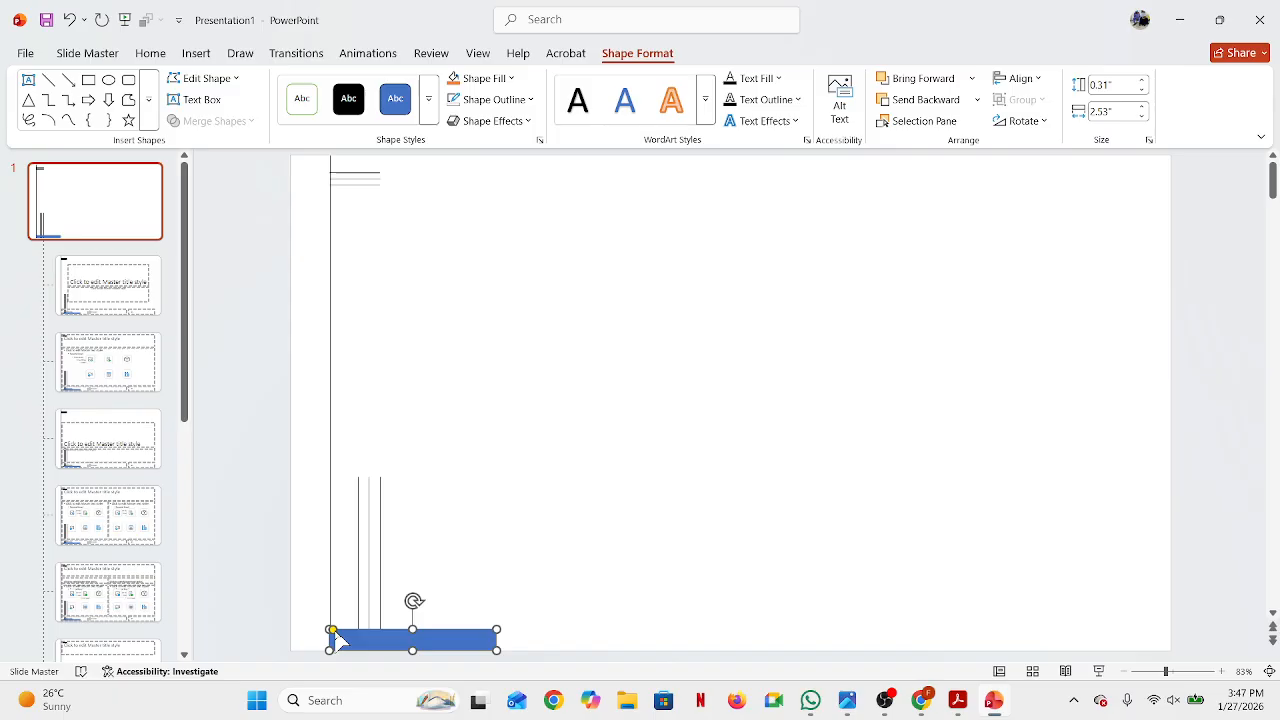
pyautogui.moveTo(332, 631); pyautogui.dragTo(404, 648)
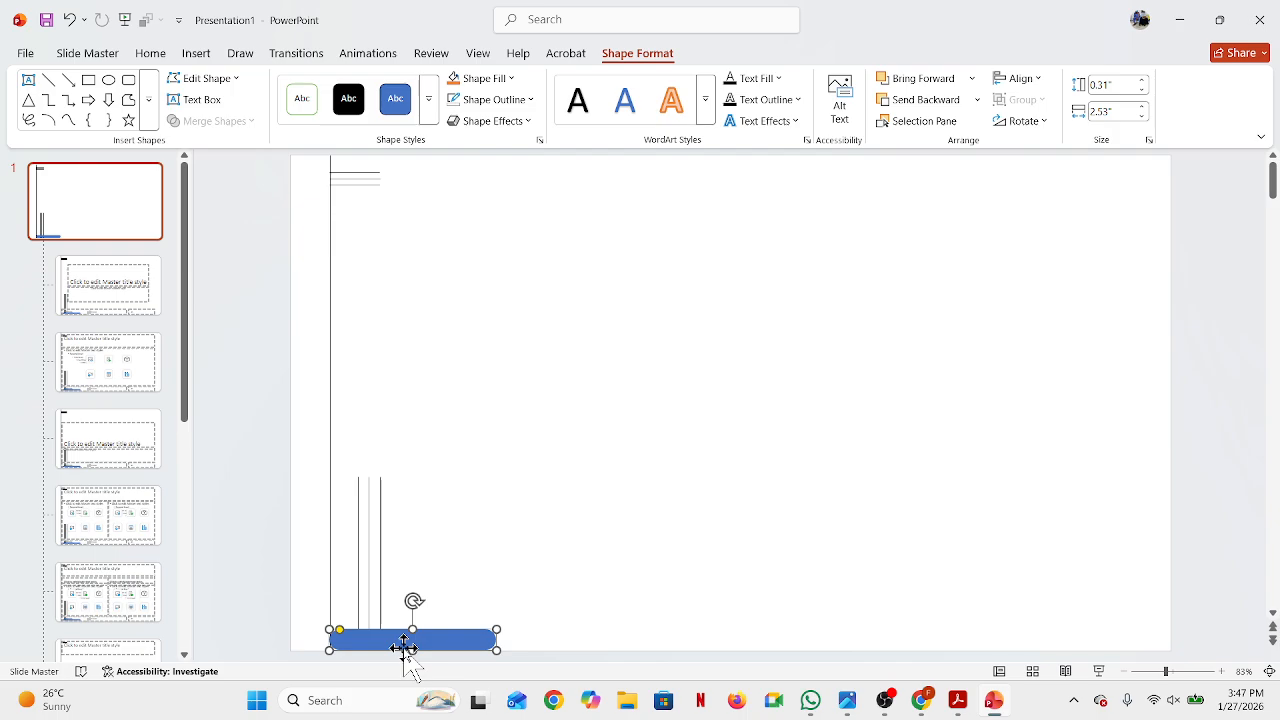
pyautogui.click(676, 592)
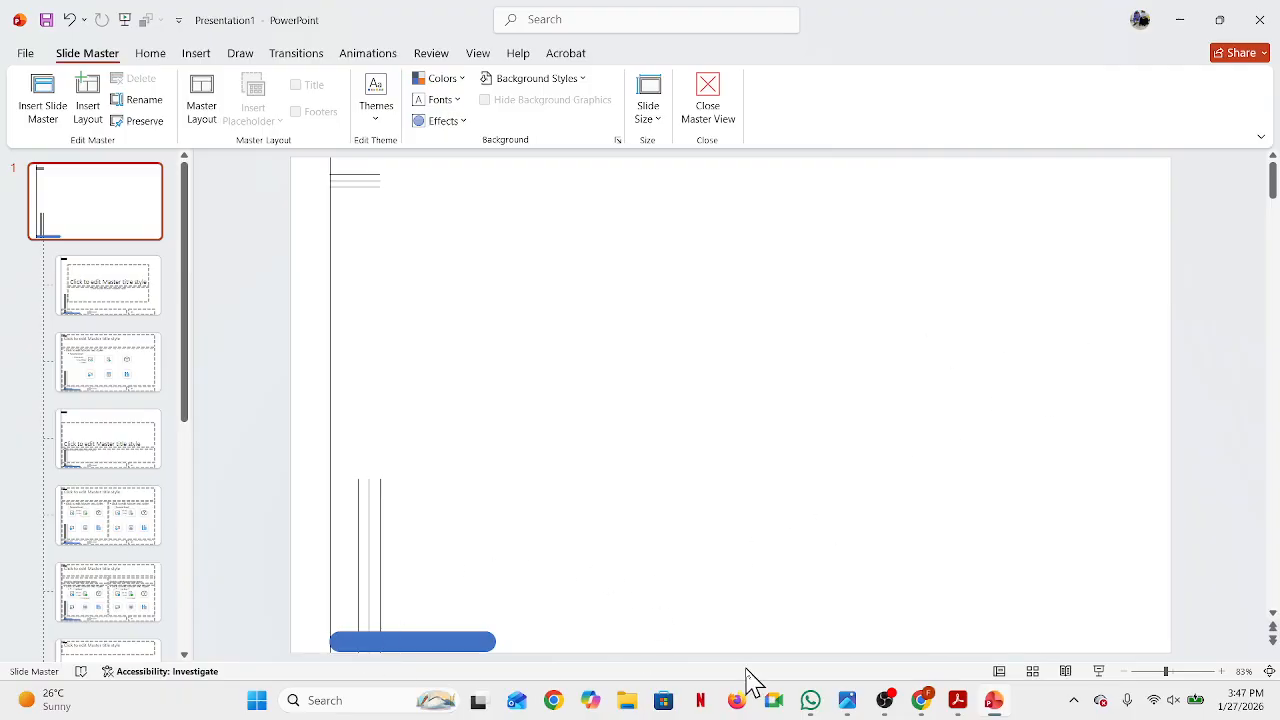
# Step: Check the sample's slide master layout in the PDF, and fill the rounded rectangle along the slide's lower edge with black
pyautogui.click(957, 700)
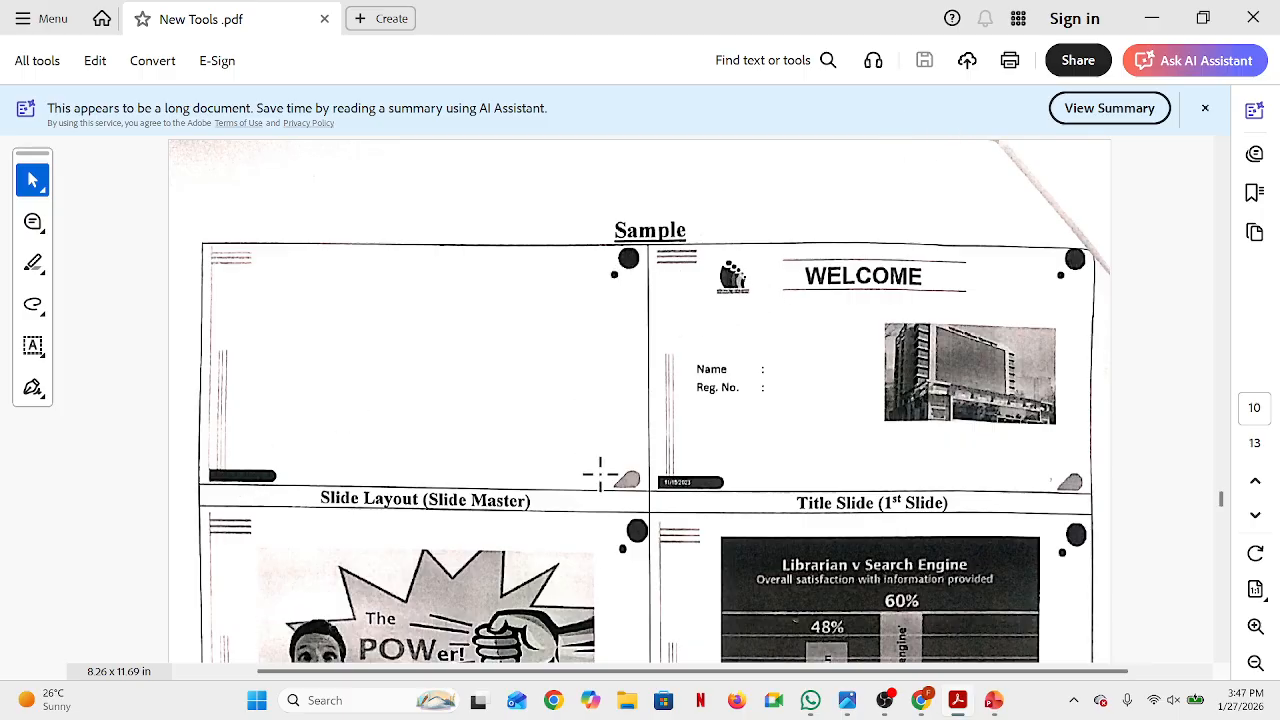
pyautogui.click(1155, 20)
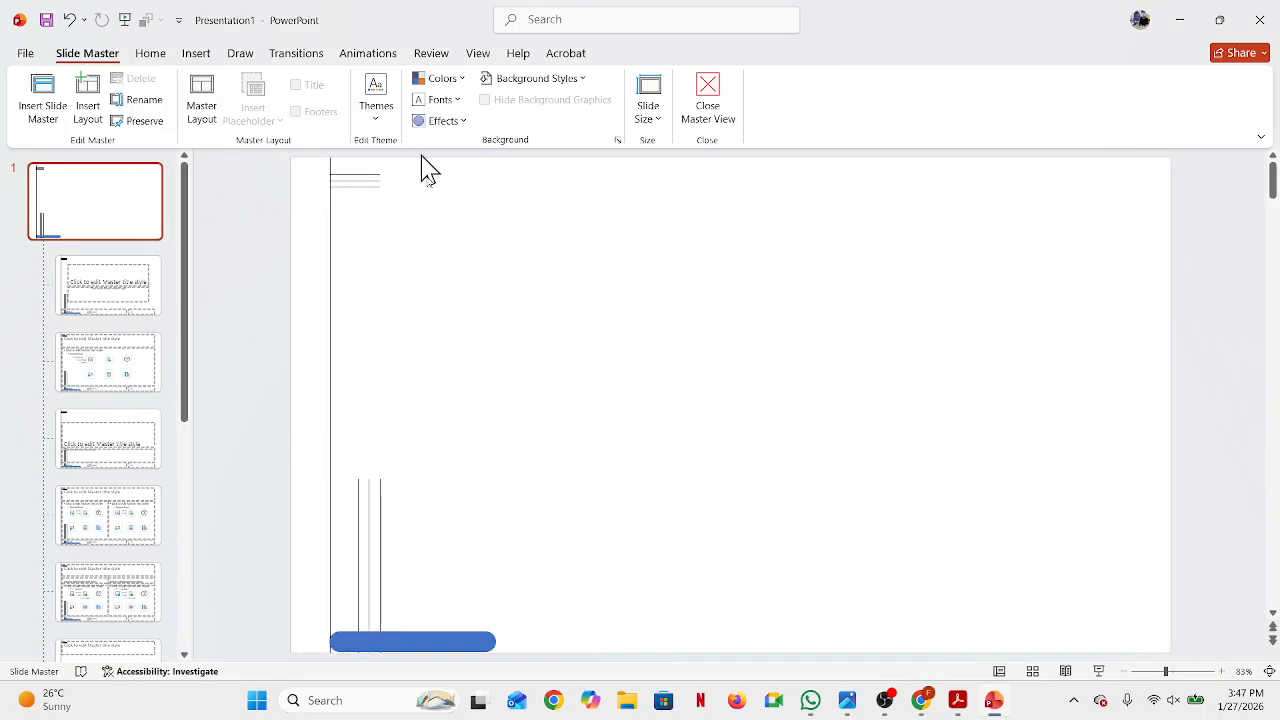
pyautogui.click(398, 638)
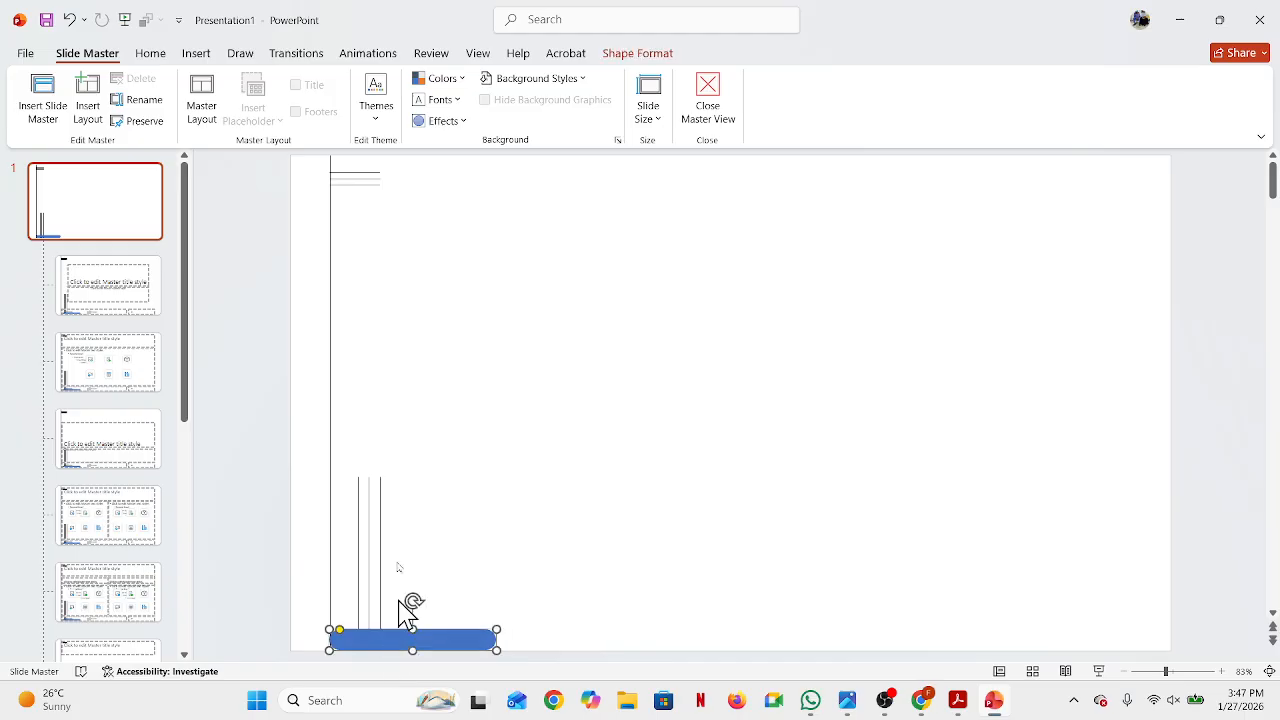
pyautogui.click(628, 55)
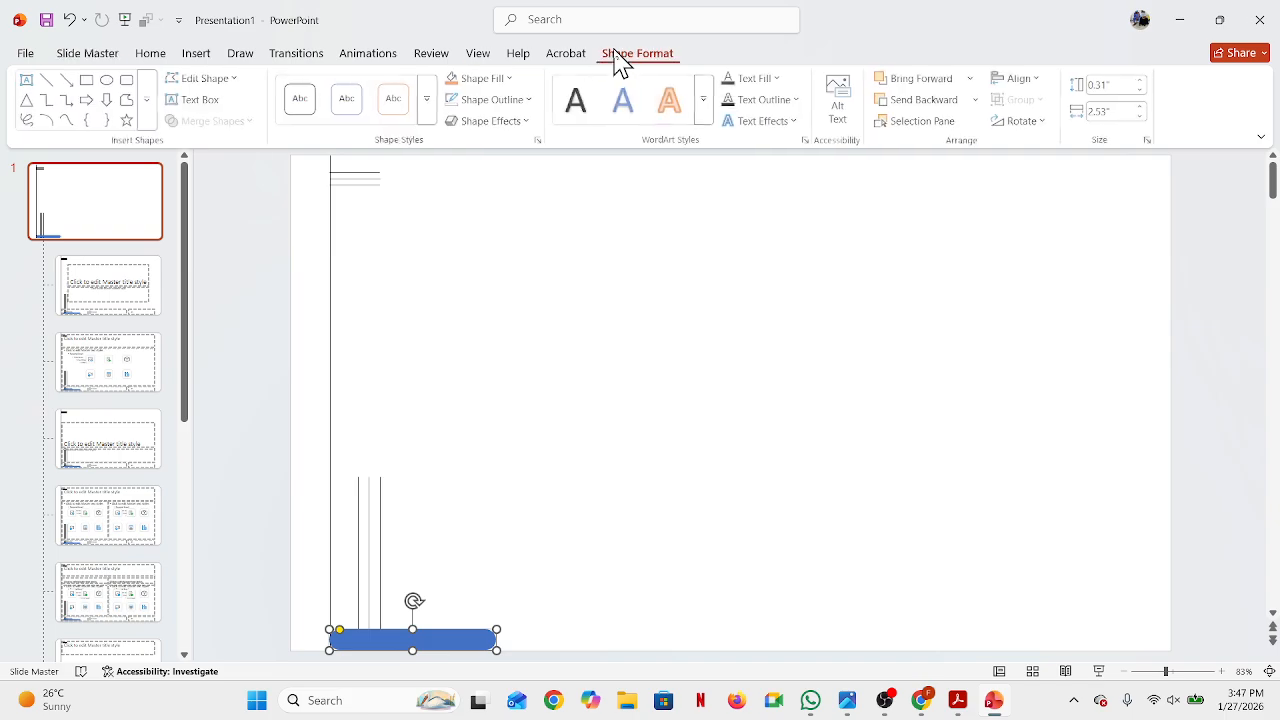
pyautogui.click(511, 80)
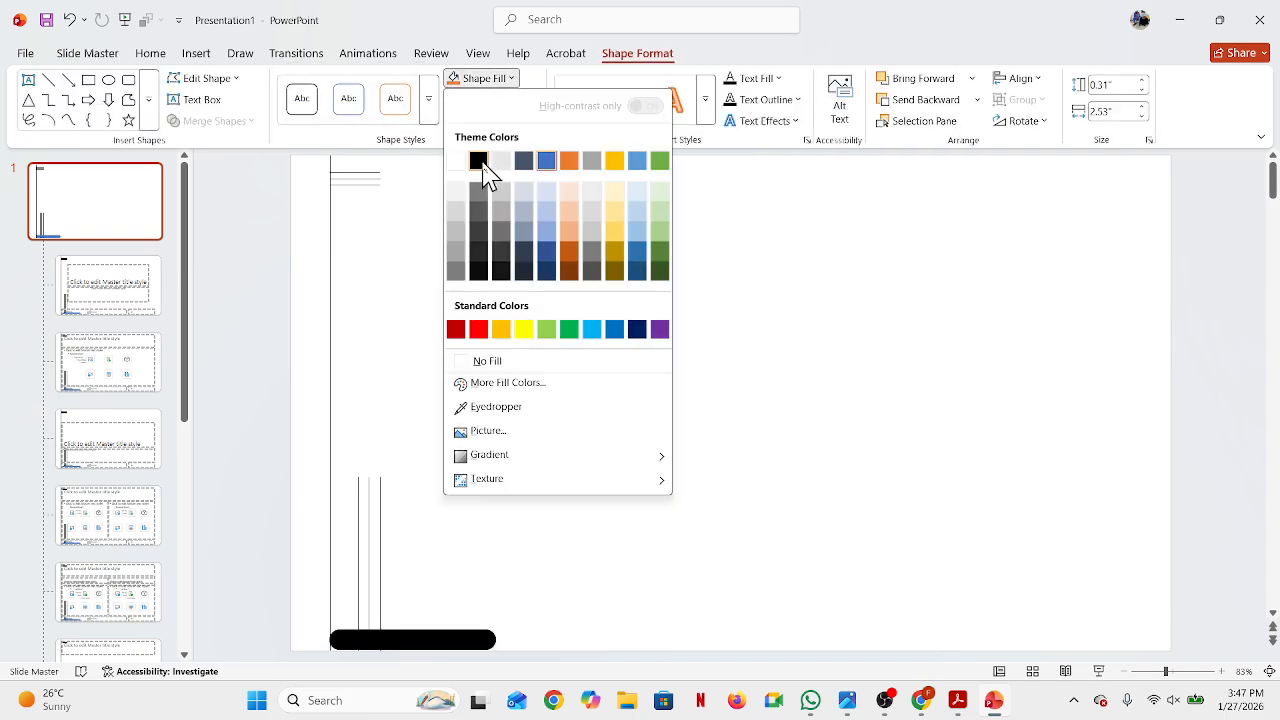
pyautogui.click(478, 161)
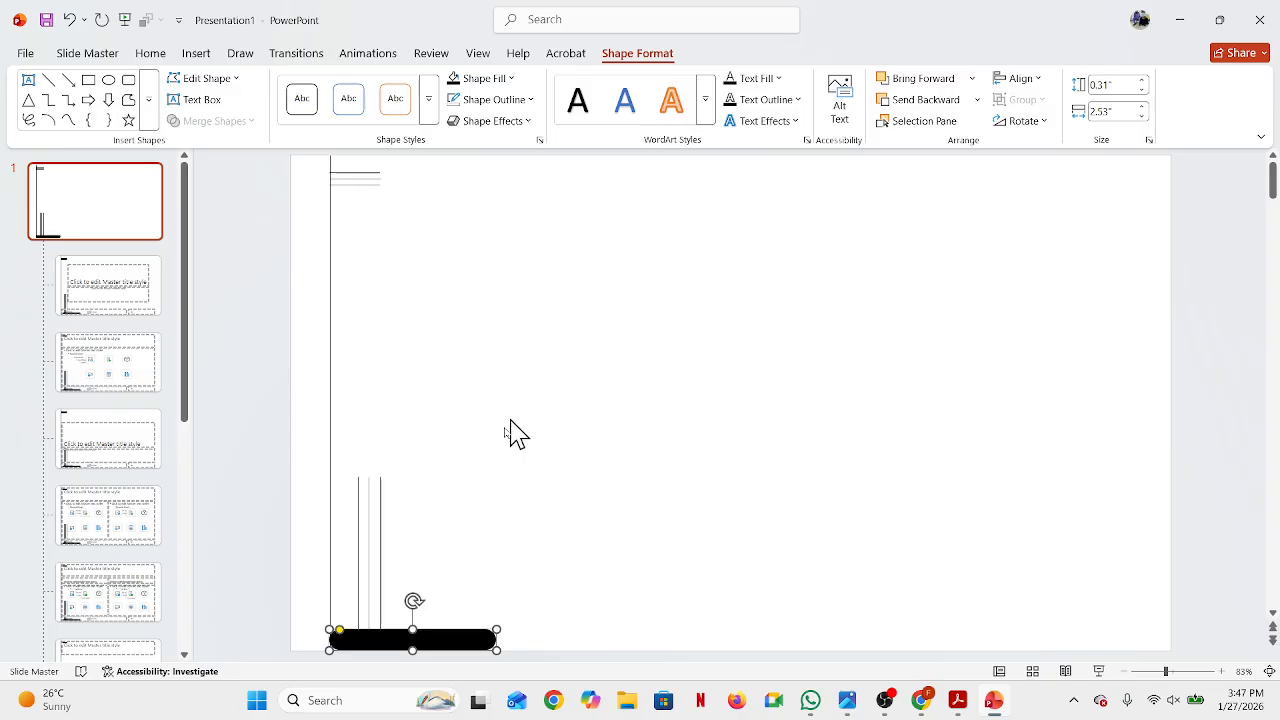
pyautogui.click(489, 461)
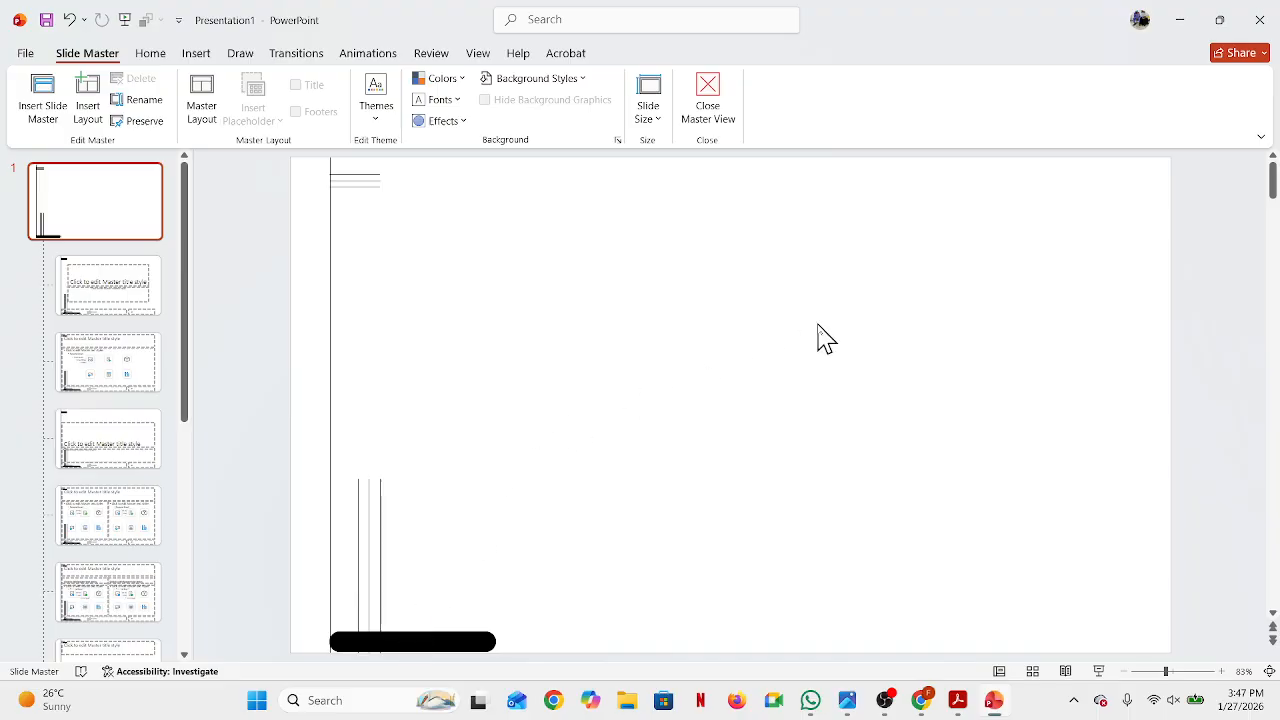
# Step: Add a circle about 0.66" in diameter to the slide master
pyautogui.click(195, 60)
pyautogui.click(279, 105)
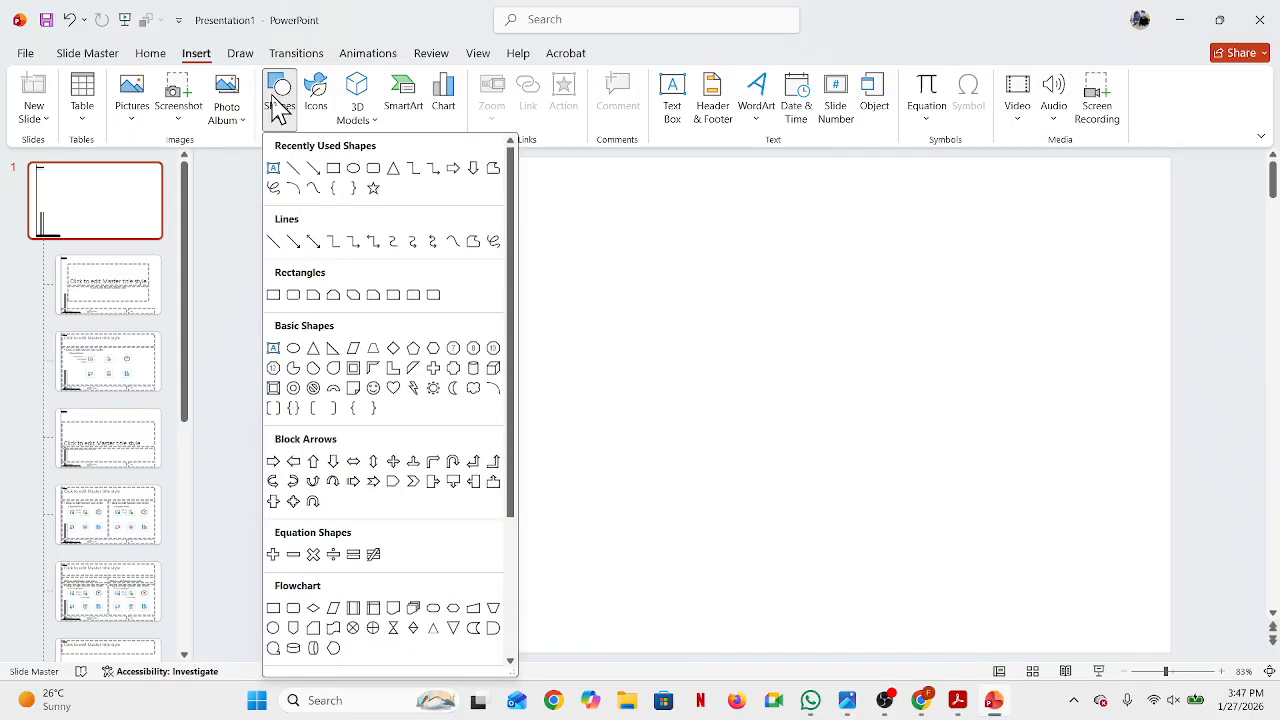
pyautogui.click(355, 170)
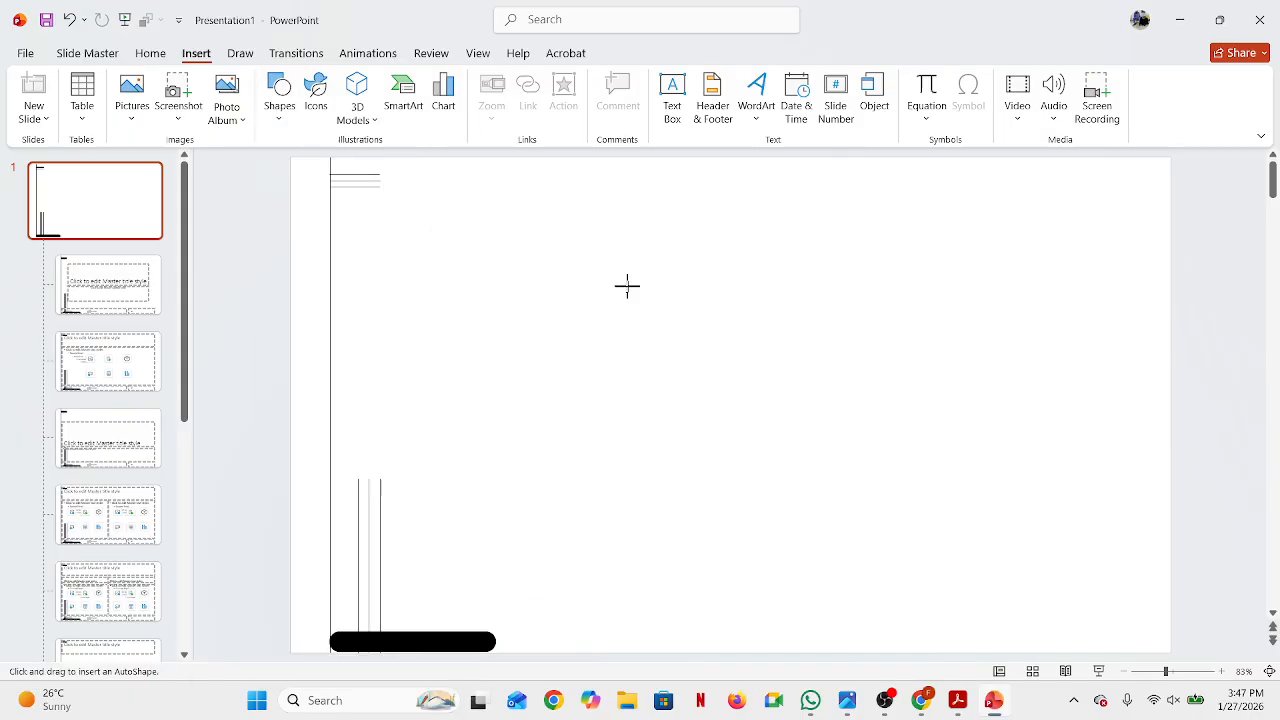
pyautogui.click(781, 308)
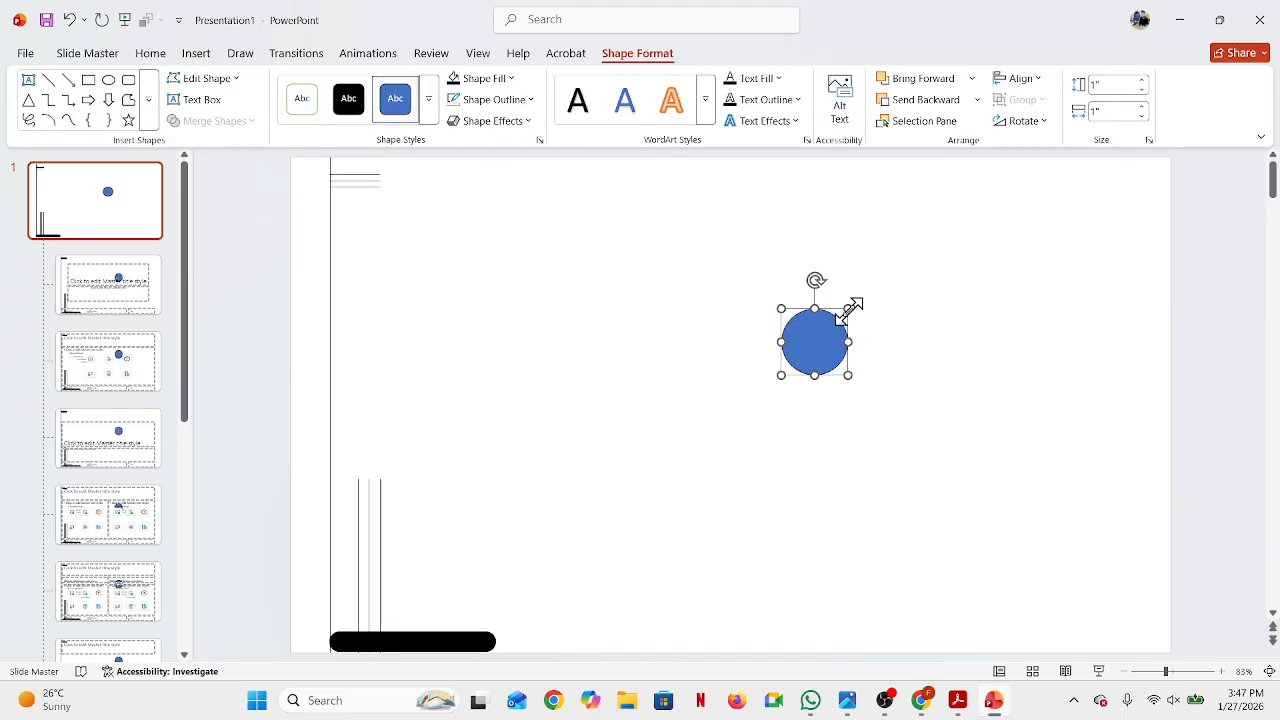
pyautogui.moveTo(848, 309); pyautogui.dragTo(829, 332)
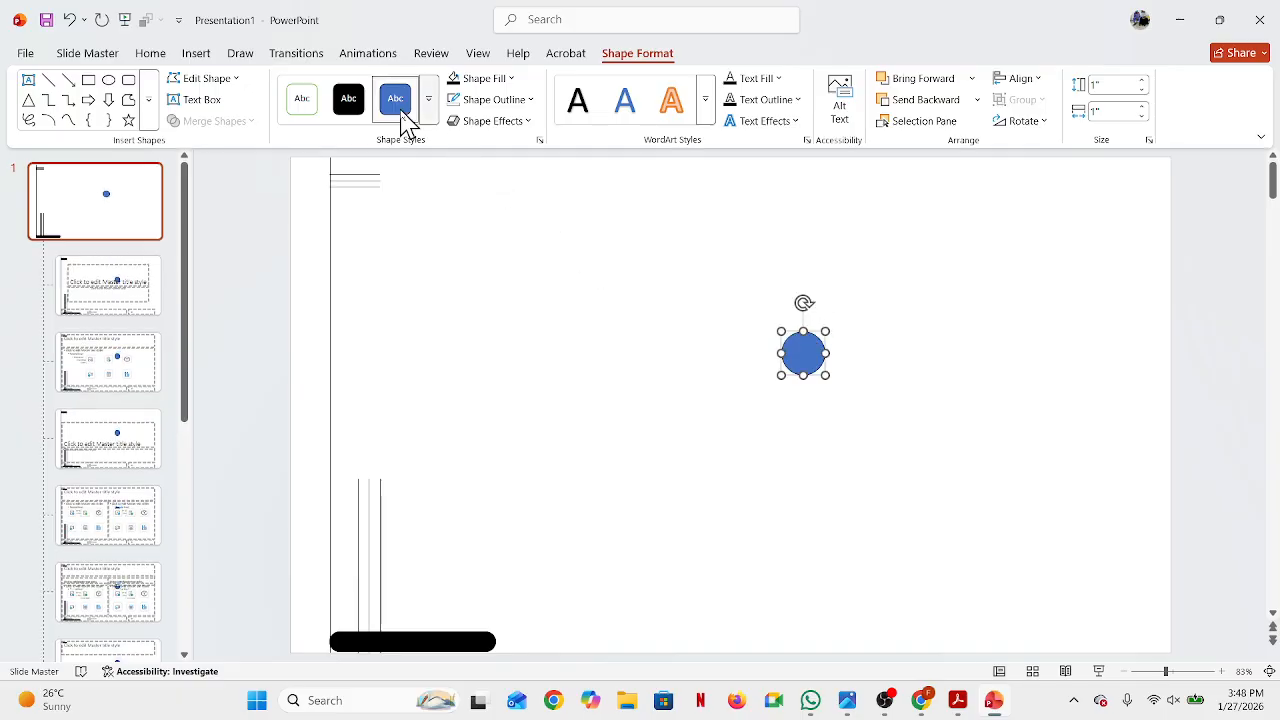
# Step: Give the circle the solid black theme style without an outline and place it in the slide's upper-right corner
pyautogui.click(360, 106)
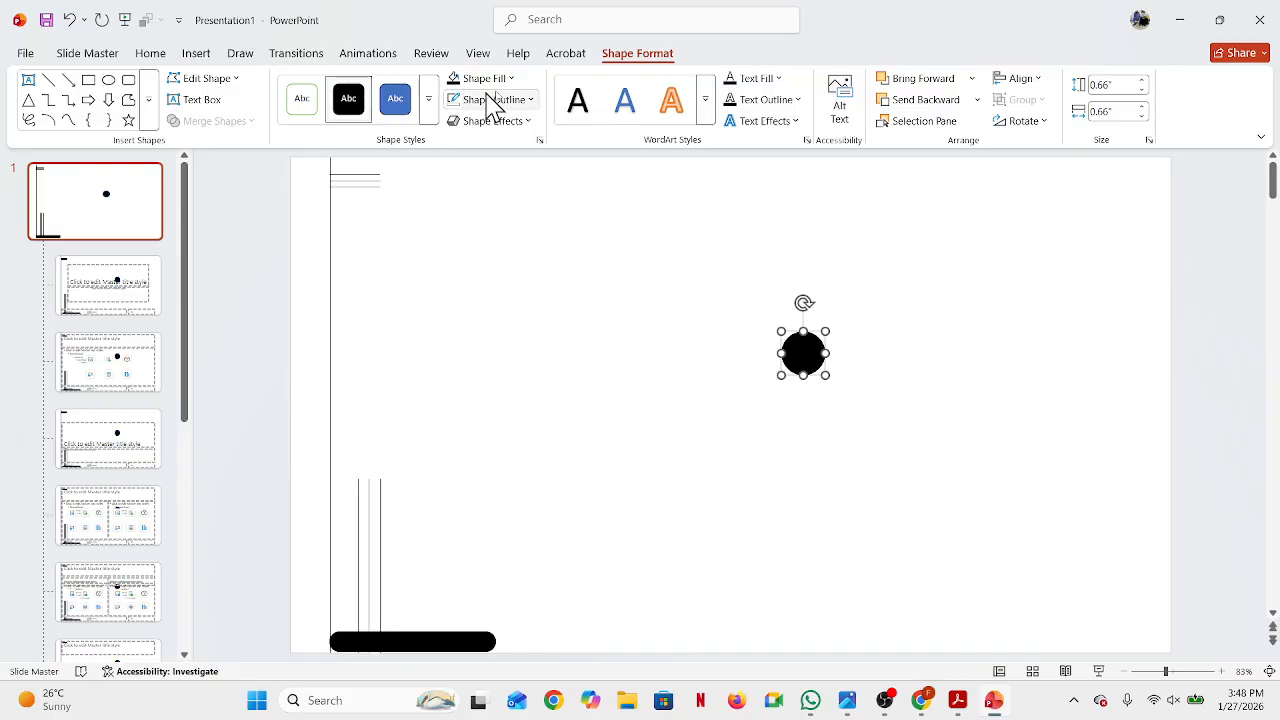
pyautogui.click(533, 100)
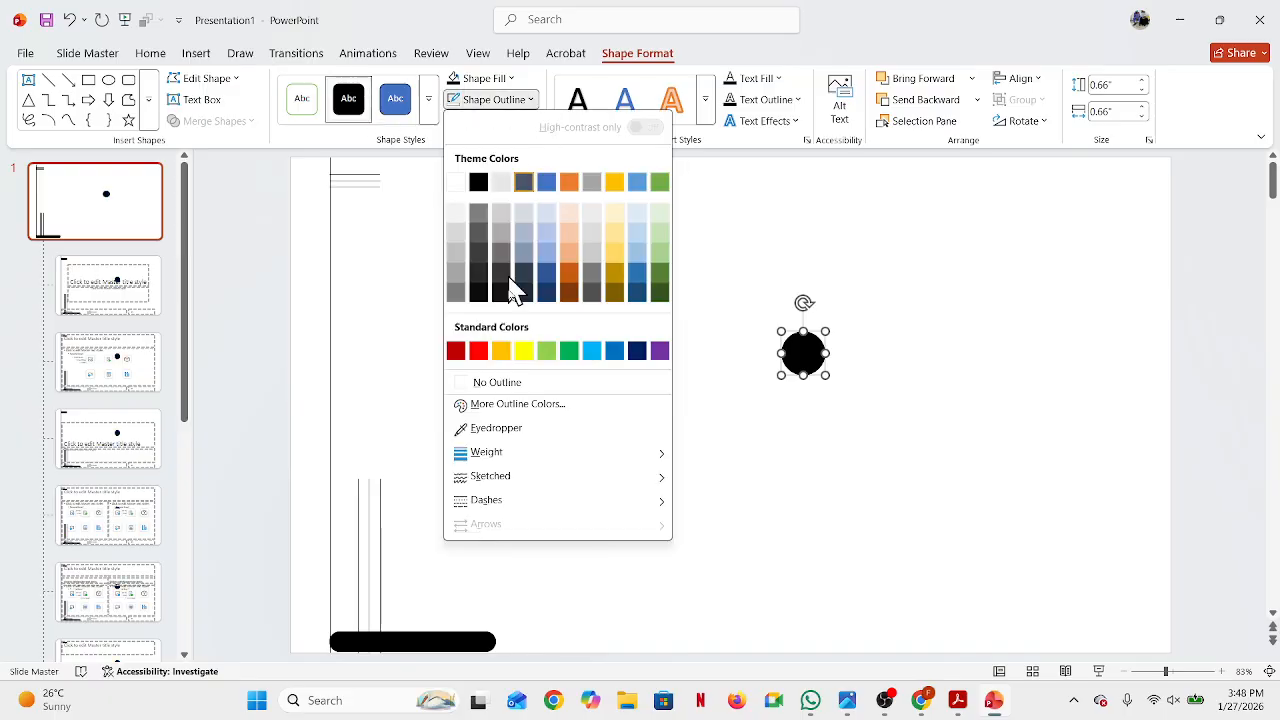
pyautogui.click(510, 388)
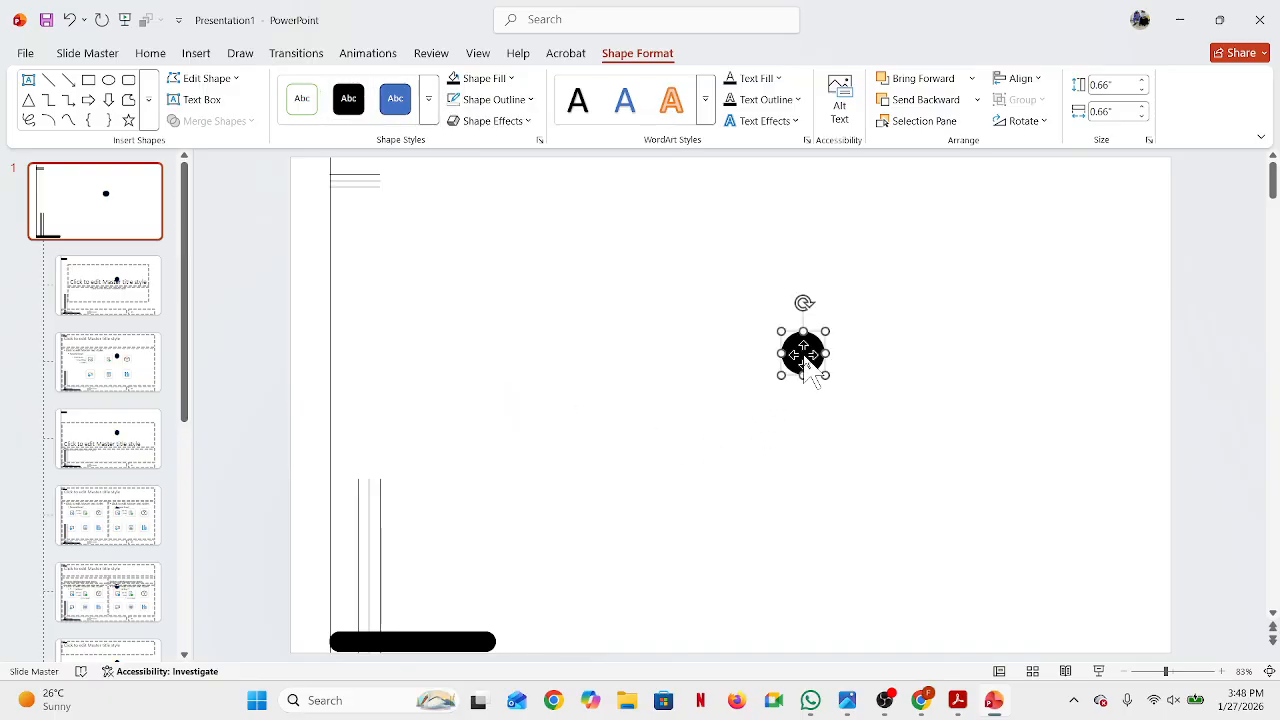
pyautogui.moveTo(803, 354); pyautogui.dragTo(1142, 184)
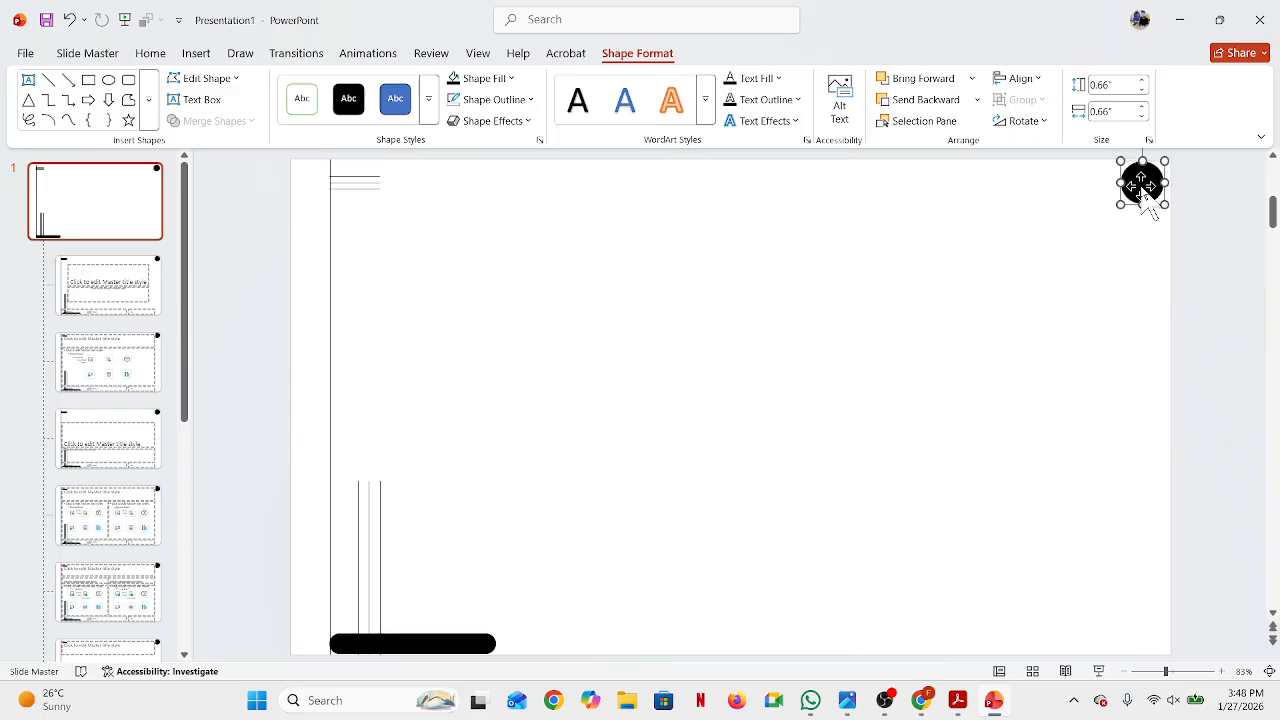
# Step: Duplicate the black circle, shrink the copy to less than half size, and place it just below and left of the original
pyautogui.moveTo(1157, 190); pyautogui.dragTo(1109, 245)
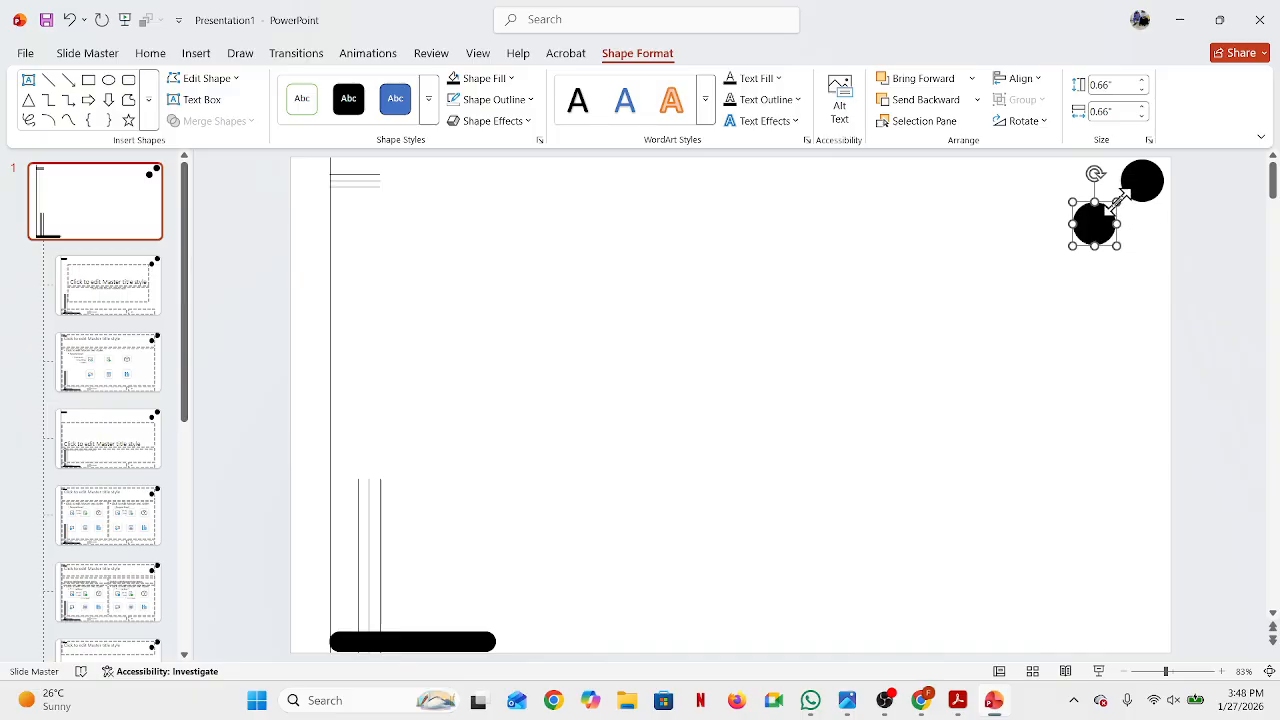
pyautogui.moveTo(1117, 199); pyautogui.dragTo(1093, 226)
pyautogui.moveTo(1083, 236); pyautogui.dragTo(1108, 210)
pyautogui.click(1006, 386)
pyautogui.press('pagedown')
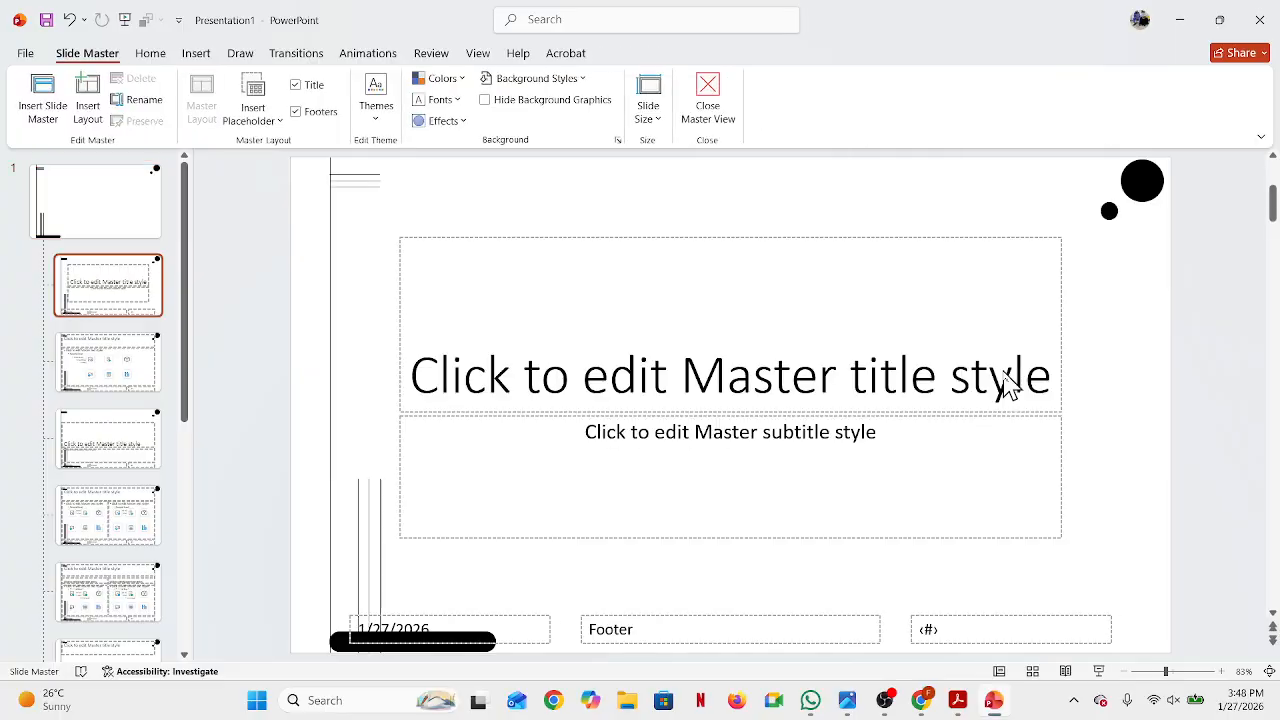
pyautogui.press('pageup')
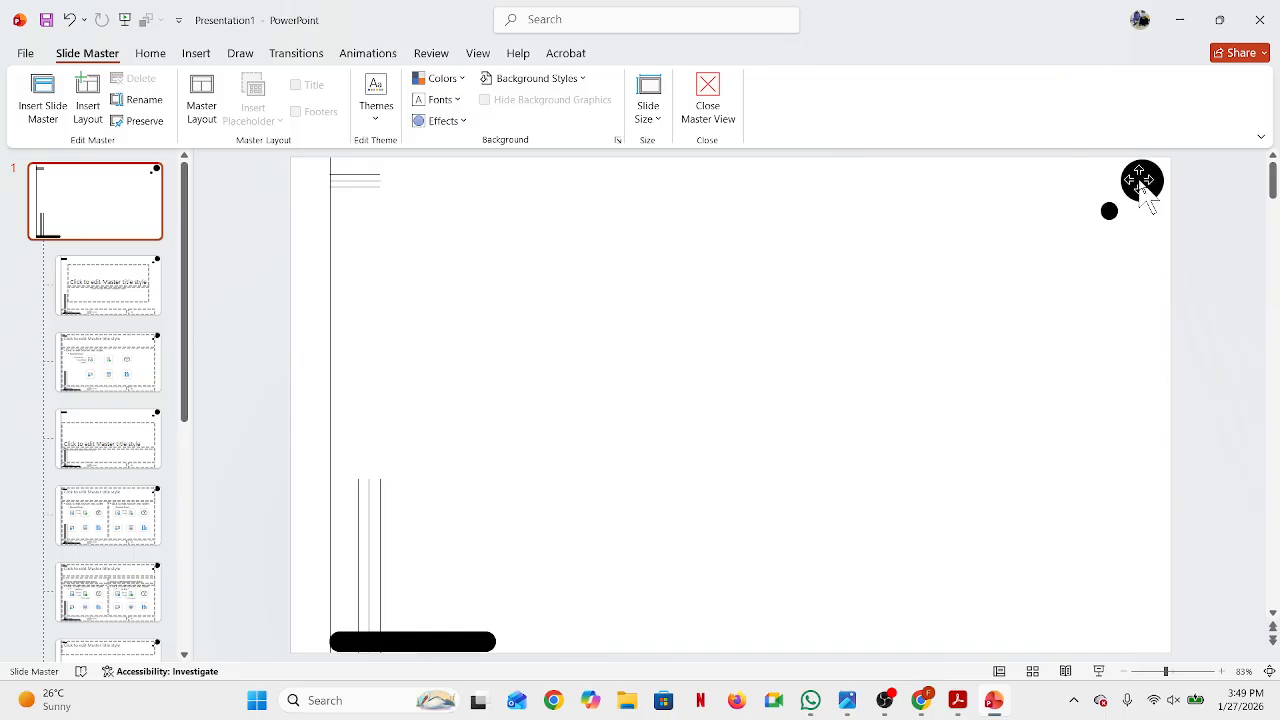
# Step: Copy the large circle to the slide's lower-right corner, shrink the copy slightly, and nudge it to the slide's right edge
pyautogui.moveTo(1139, 184); pyautogui.dragTo(1088, 606)
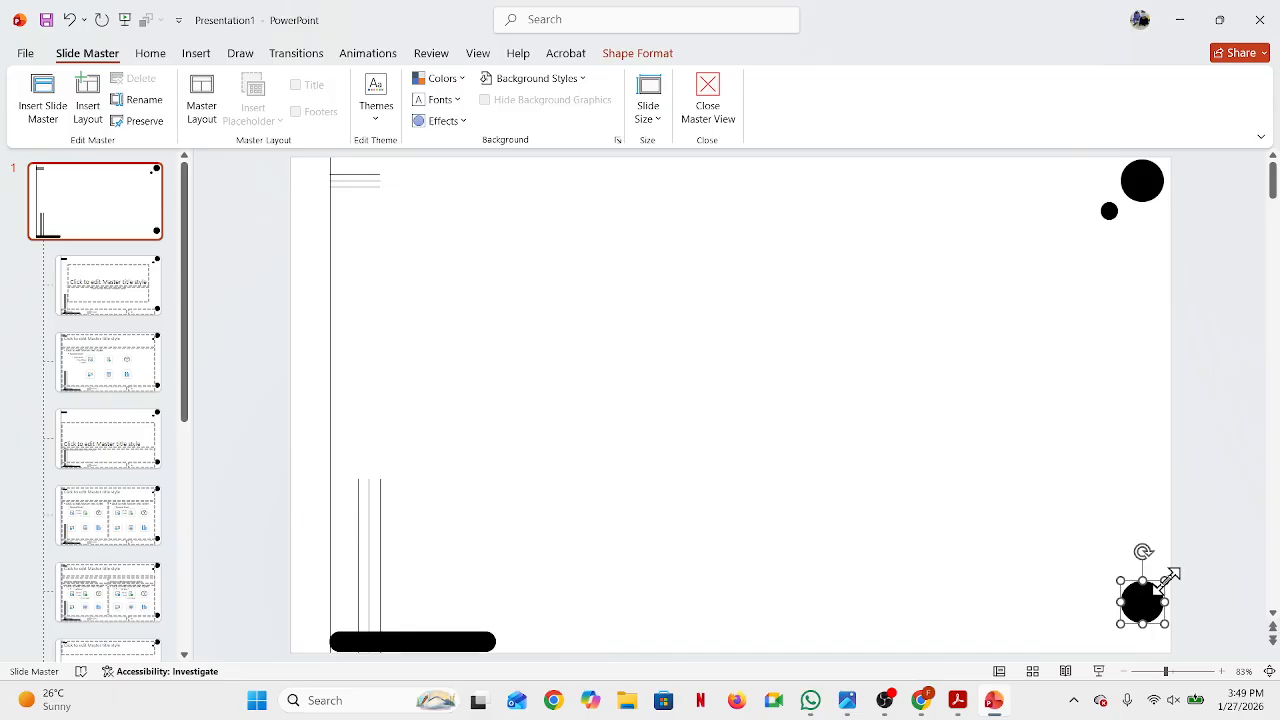
pyautogui.moveTo(1166, 580); pyautogui.dragTo(1159, 586)
pyautogui.press('Right')
pyautogui.press('Right')
pyautogui.press('Right')
pyautogui.press('Right')
pyautogui.press('Right')
pyautogui.press('Right')
pyautogui.press('Right')
pyautogui.press('Right')
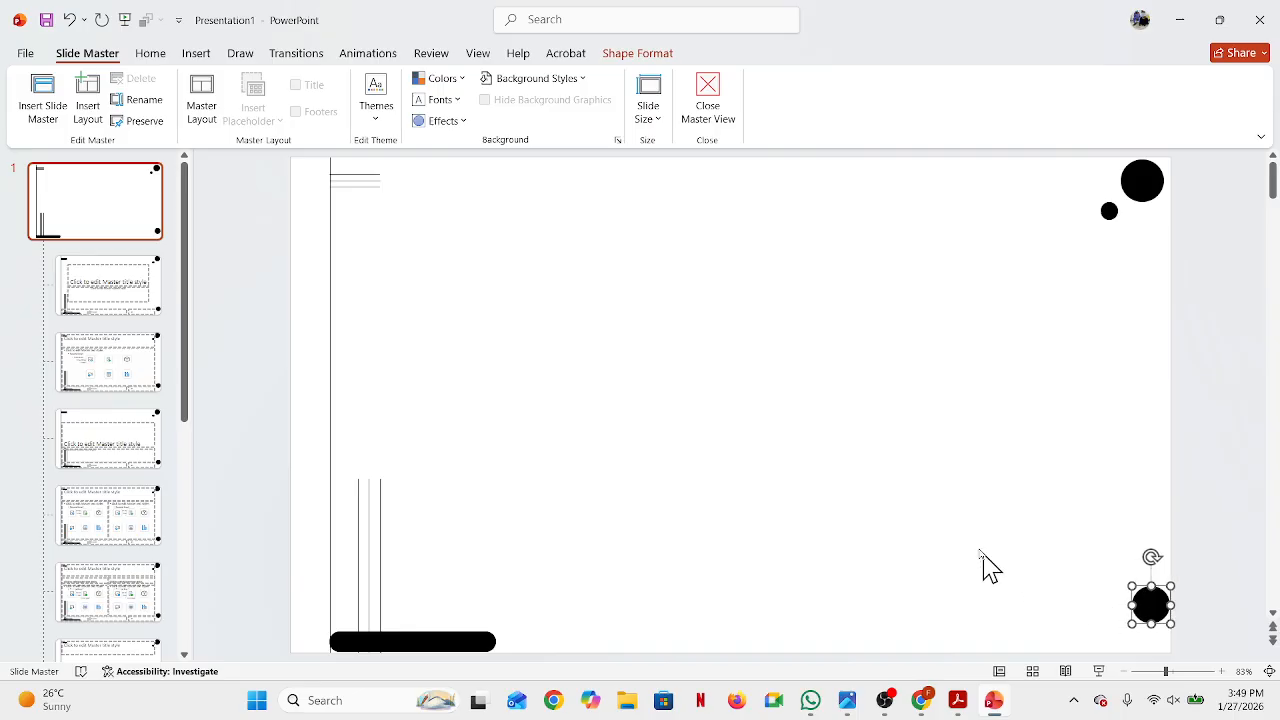
pyautogui.click(961, 519)
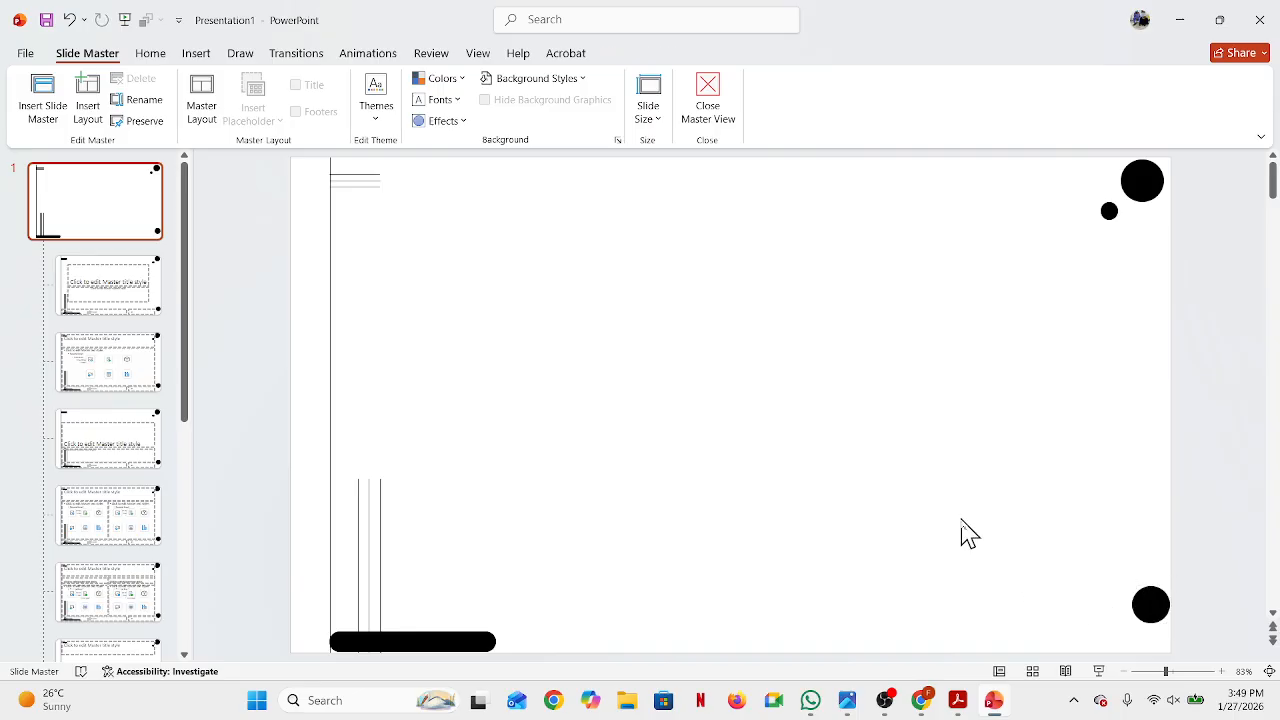
# Step: Add an isosceles triangle about 0.79" high and 0.49" wide to the slide master
pyautogui.click(206, 56)
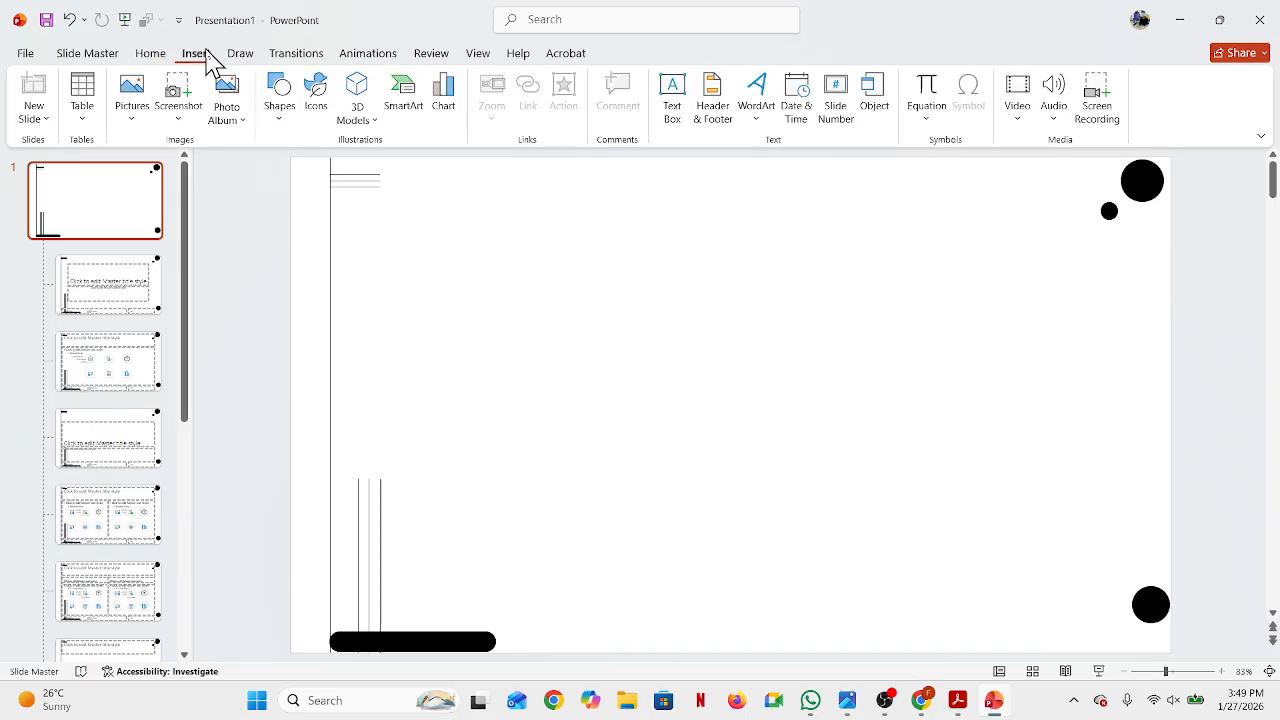
pyautogui.click(281, 96)
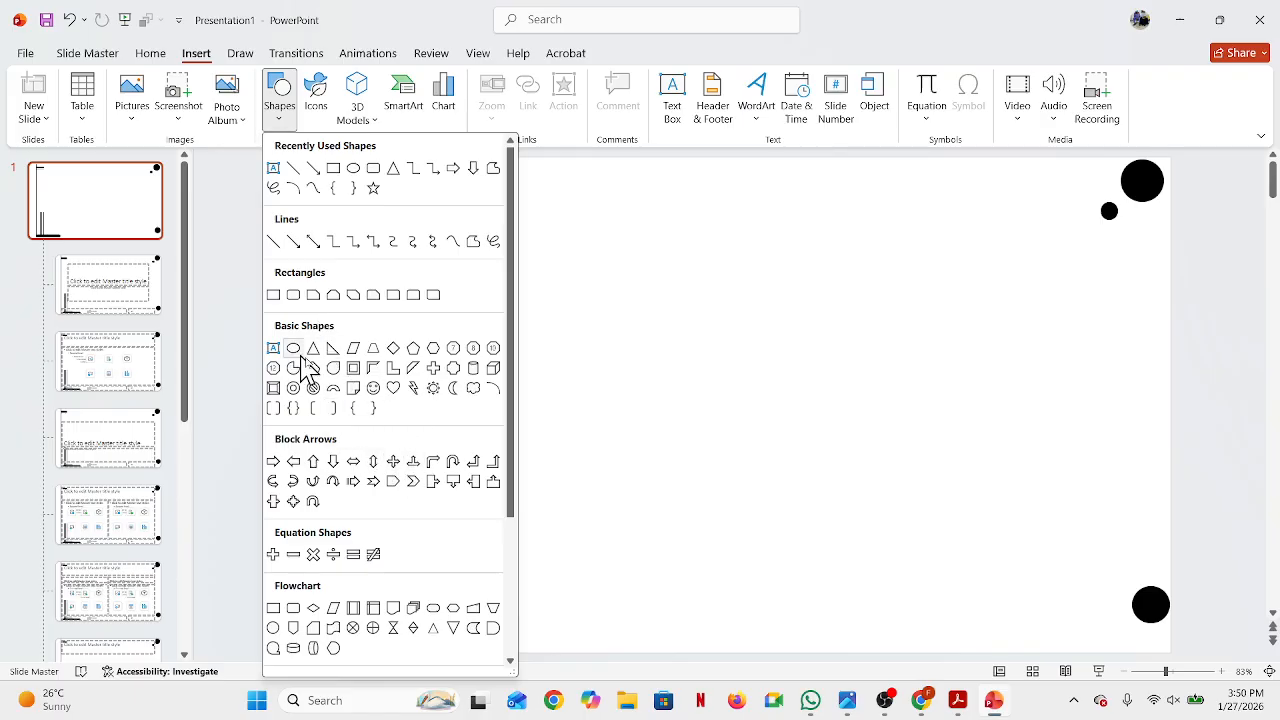
pyautogui.click(316, 350)
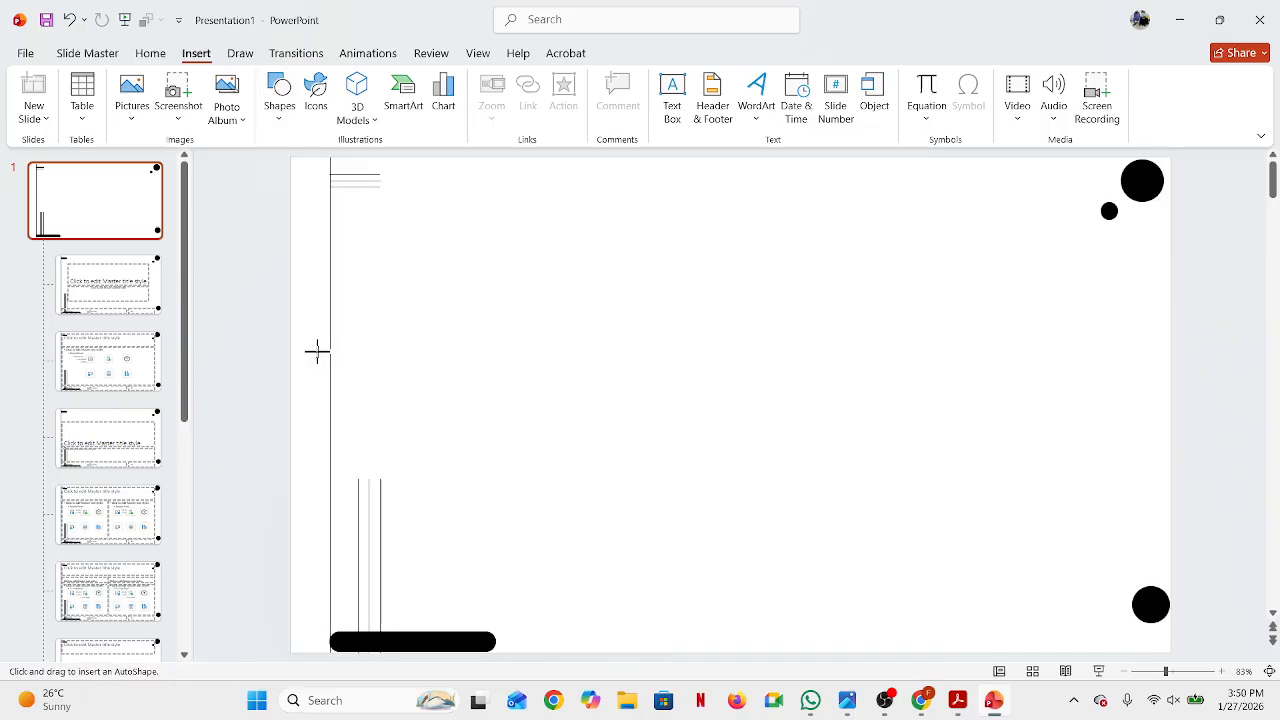
pyautogui.click(637, 417)
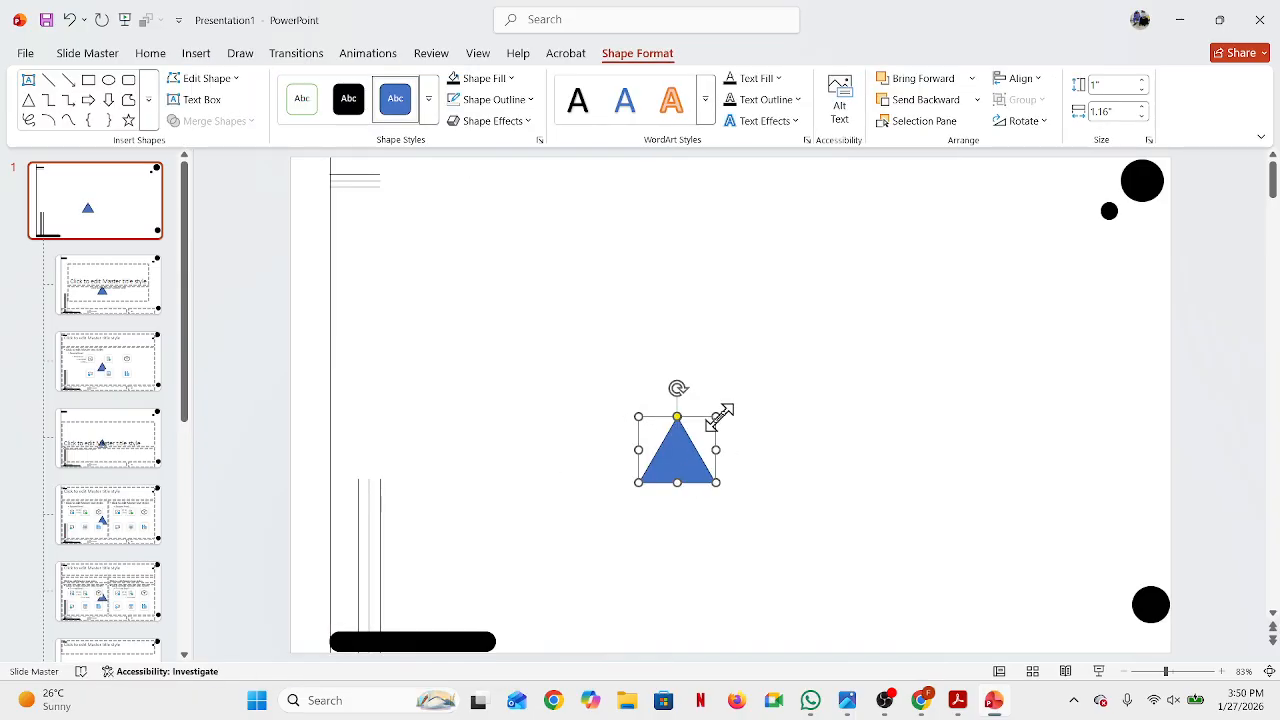
pyautogui.moveTo(717, 418); pyautogui.dragTo(675, 430)
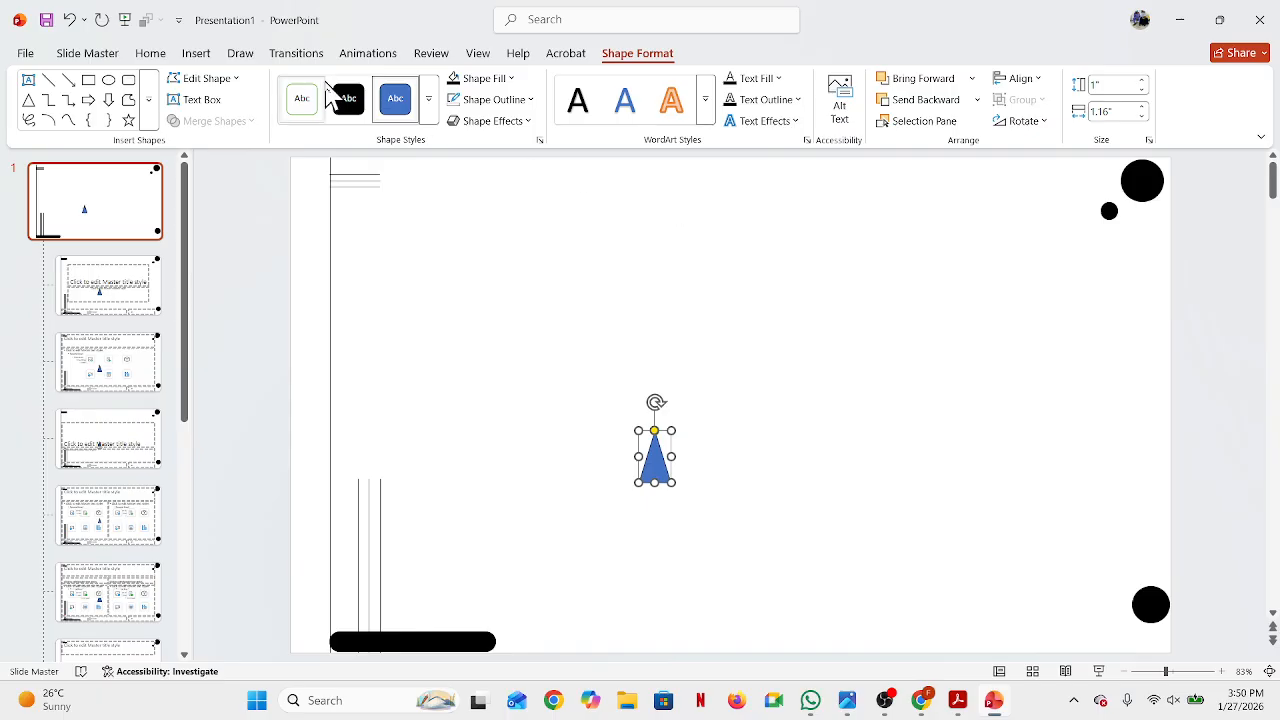
# Step: Style the triangle solid black, and rotate it to point down-left with its base overlapping the lower-right circle
pyautogui.click(348, 104)
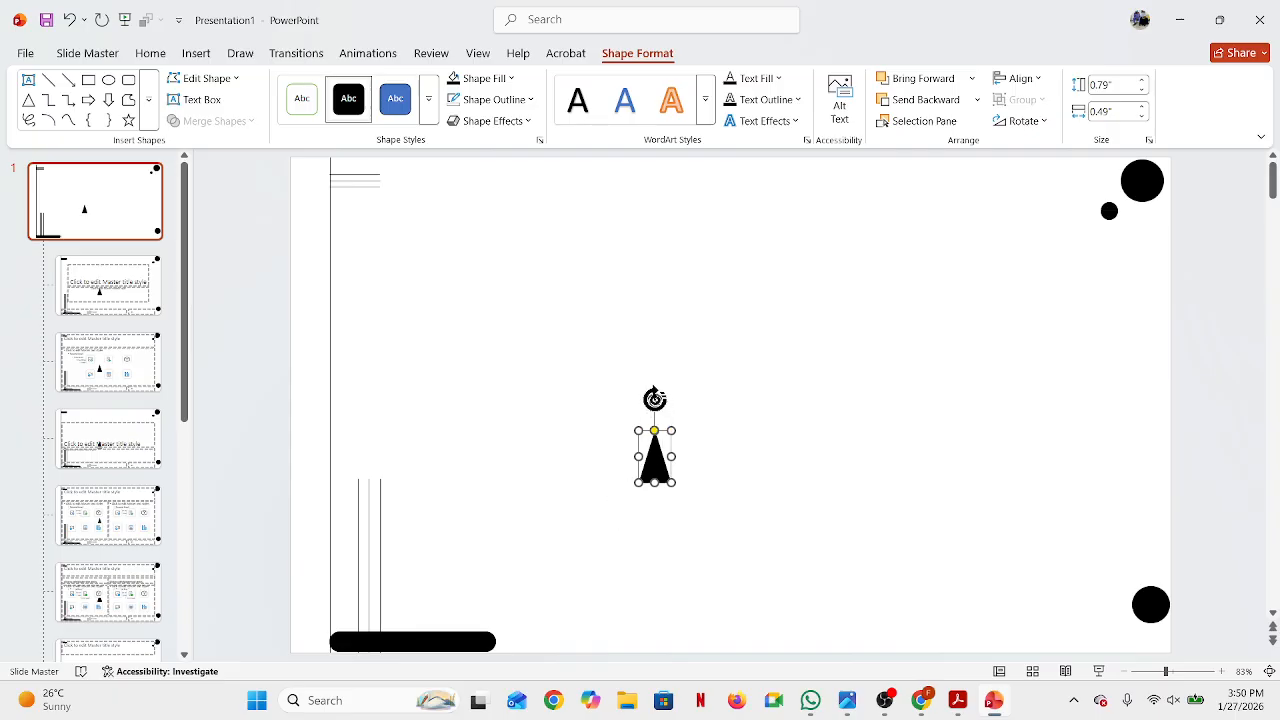
pyautogui.moveTo(655, 399); pyautogui.dragTo(471, 586)
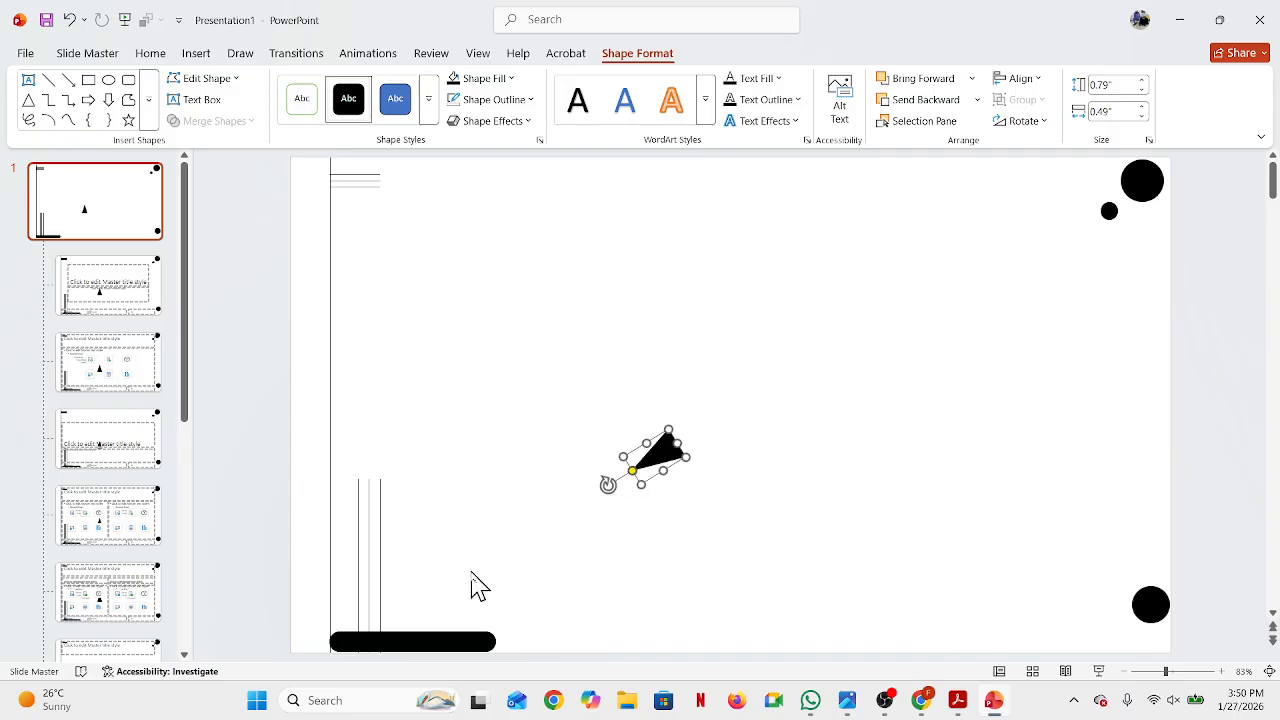
pyautogui.moveTo(668, 452); pyautogui.dragTo(1136, 618)
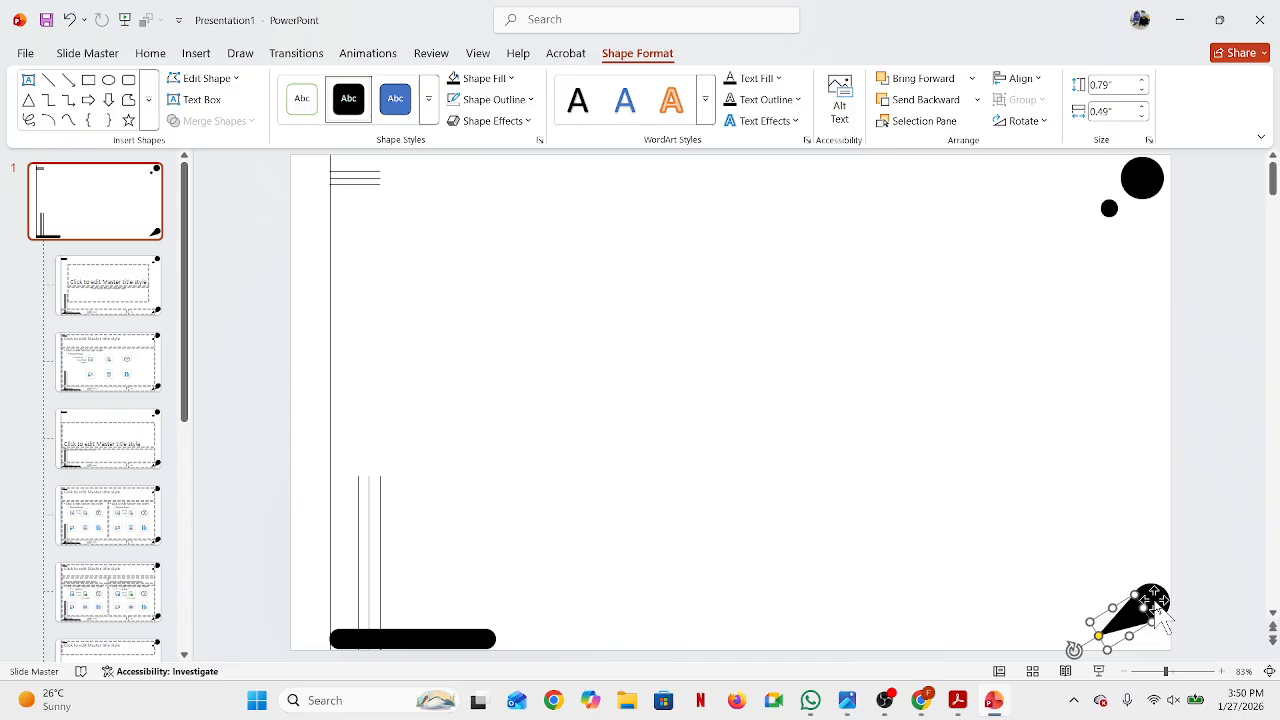
# Step: Merge the triangle and the lower-right circle into a single teardrop shape with Union
pyautogui.keyDown('shift'); pyautogui.click(1155, 596); pyautogui.keyUp('shift')
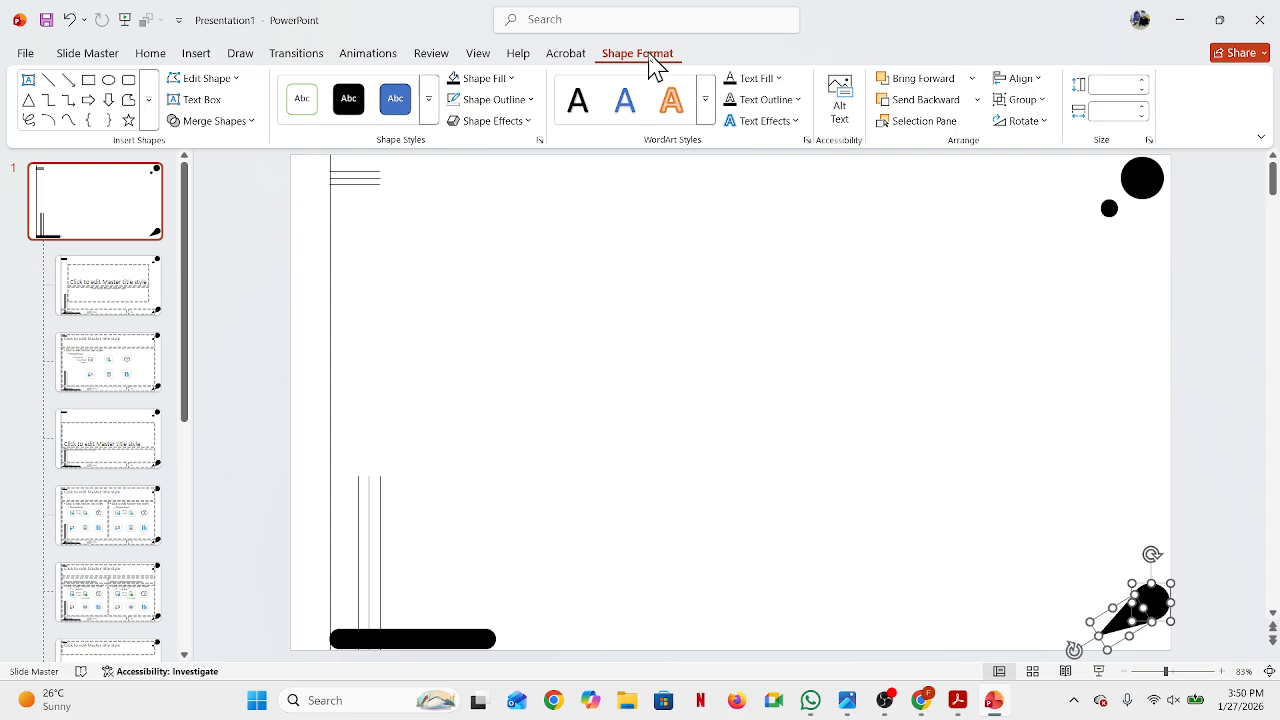
pyautogui.click(252, 124)
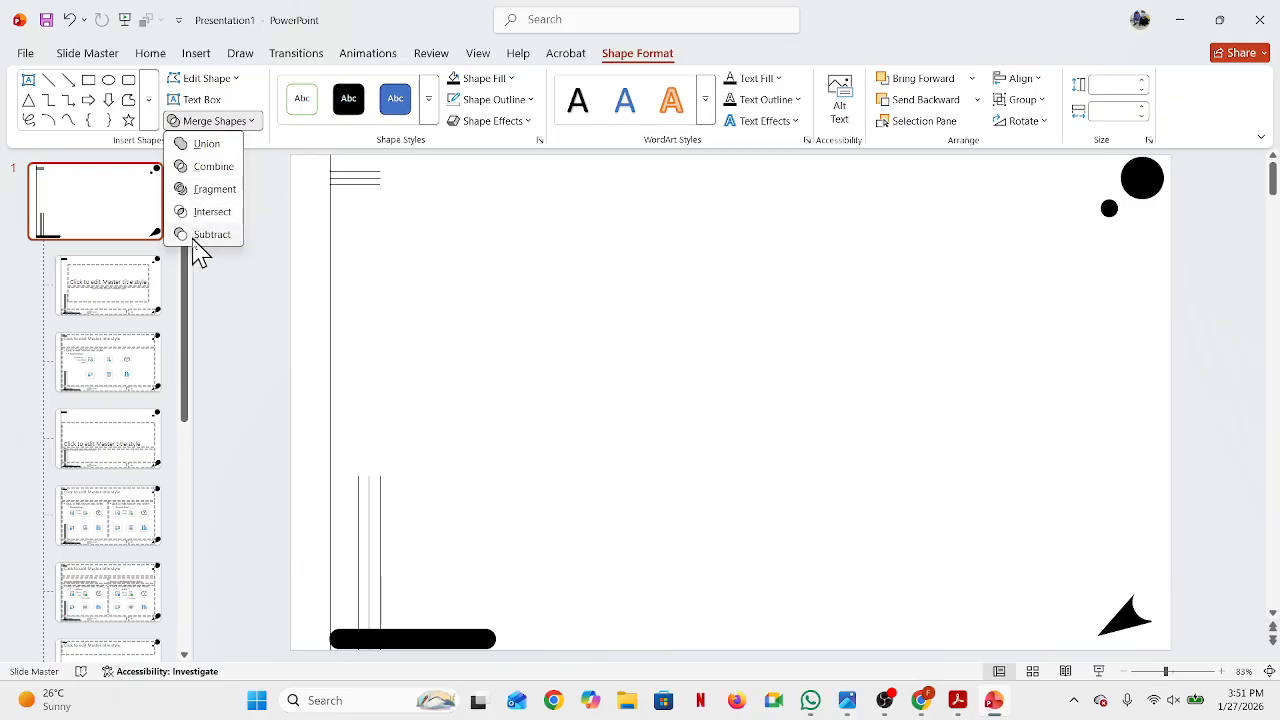
pyautogui.click(205, 147)
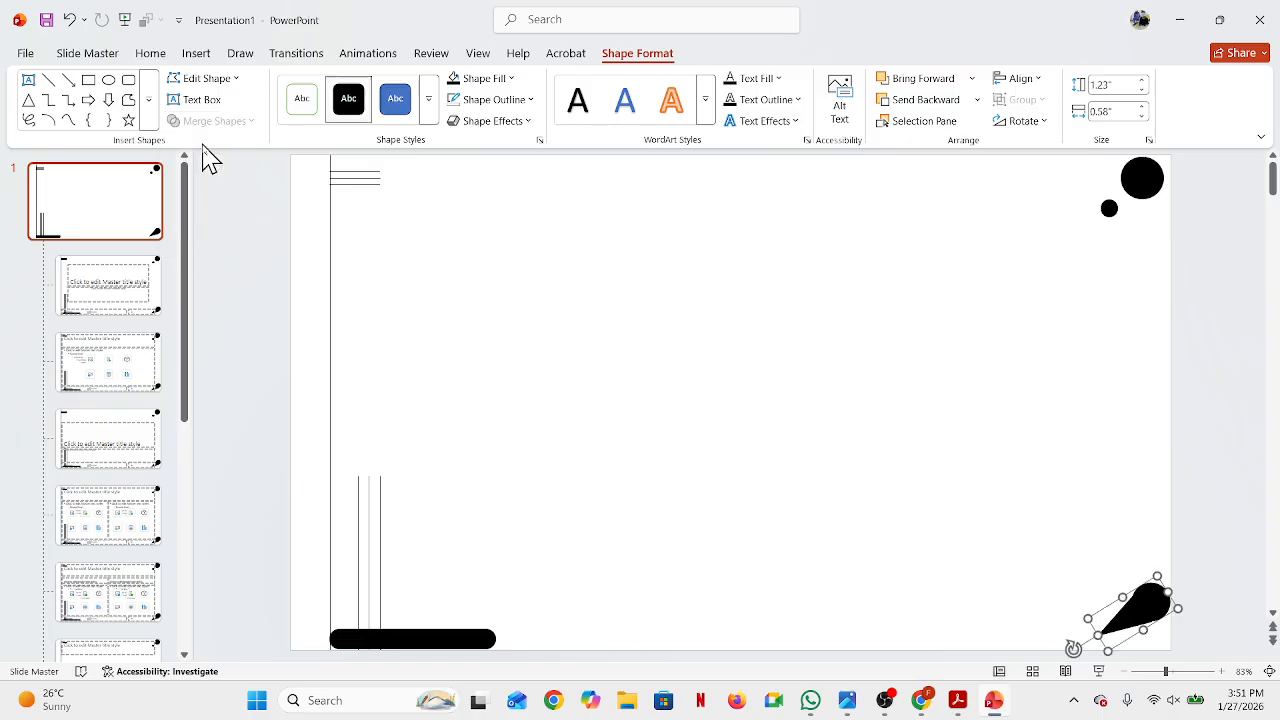
pyautogui.click(634, 466)
pyautogui.click(1120, 624)
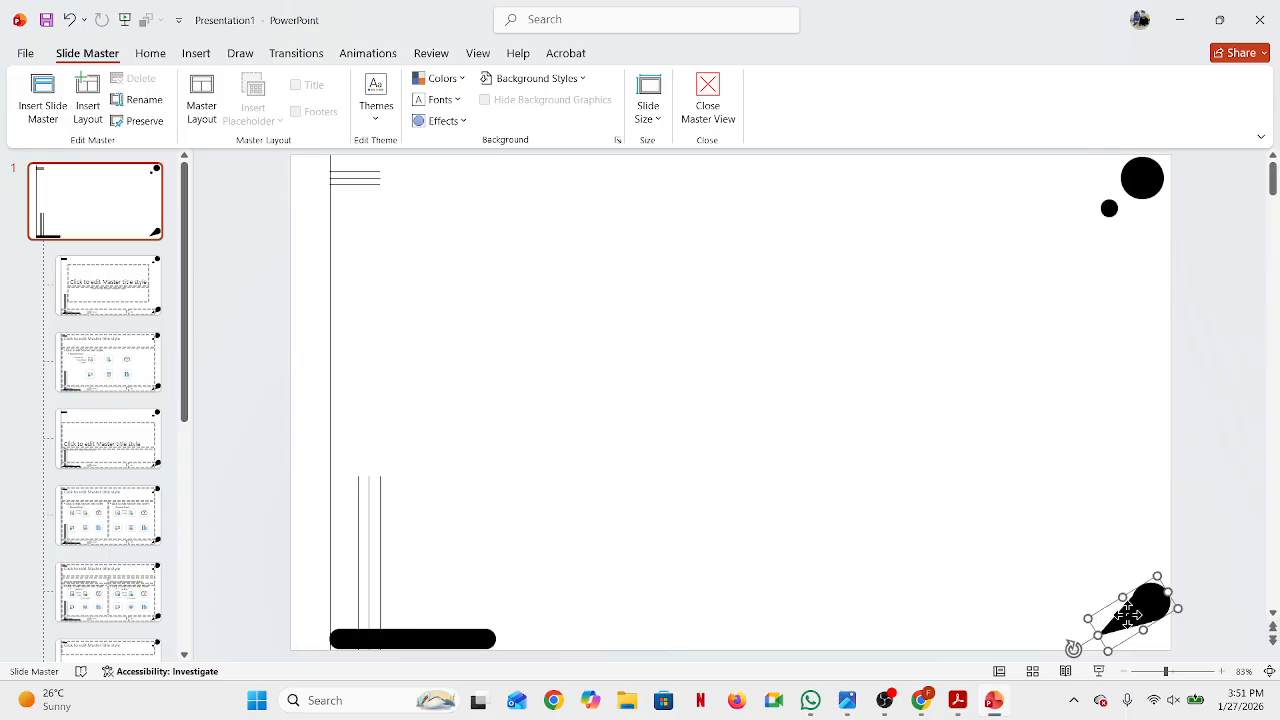
pyautogui.click(986, 574)
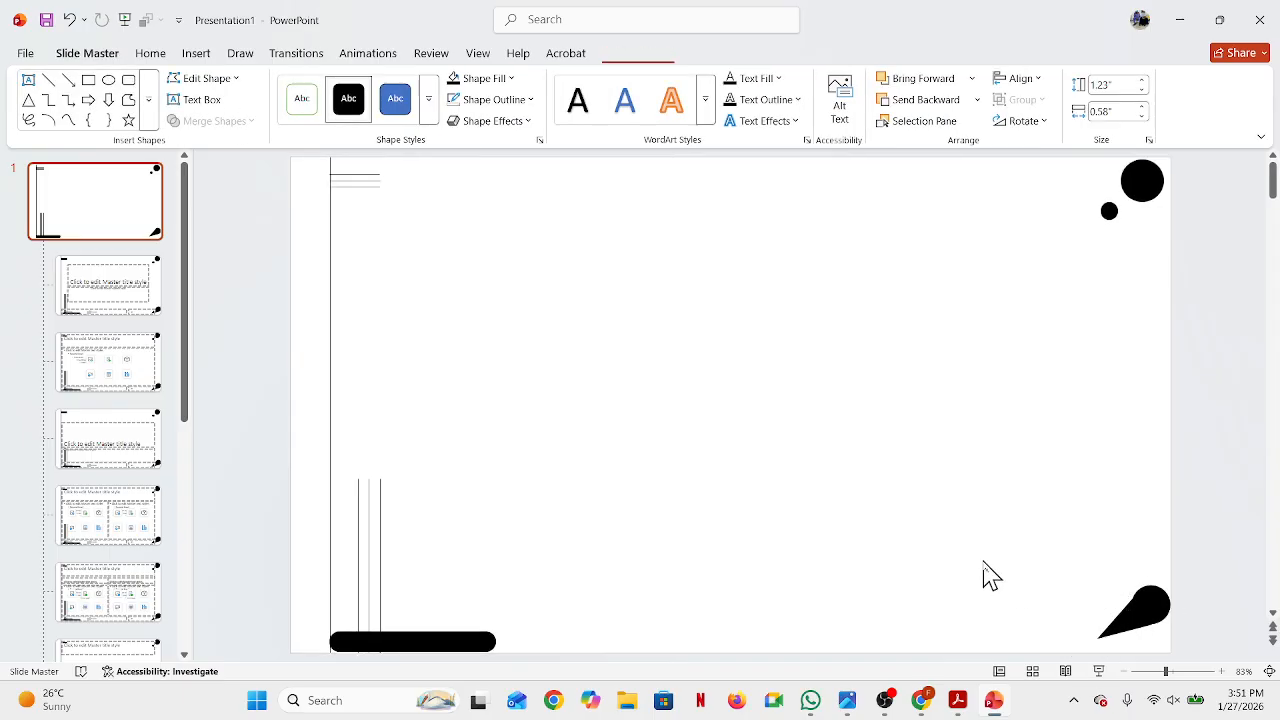
# Step: Nudge the merged teardrop shape down to sit closer to the slide master's lower edge
pyautogui.click(1152, 612)
pyautogui.press('Down')
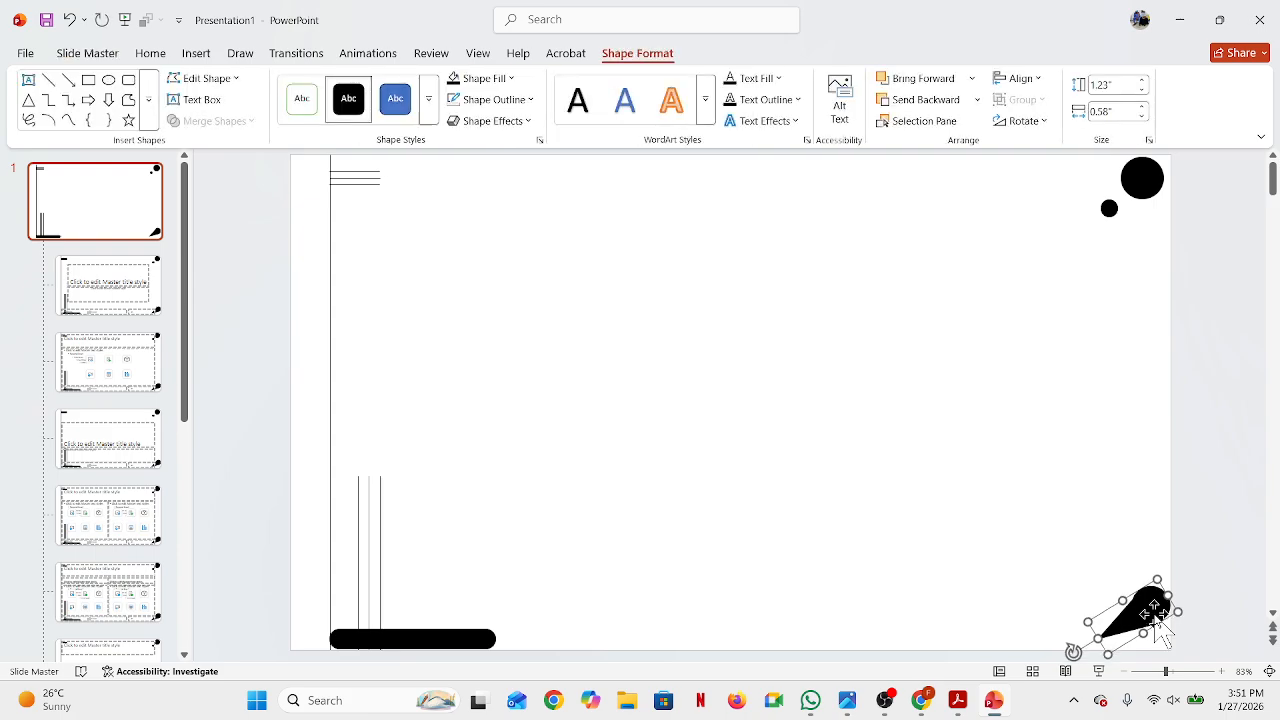
pyautogui.press('Down')
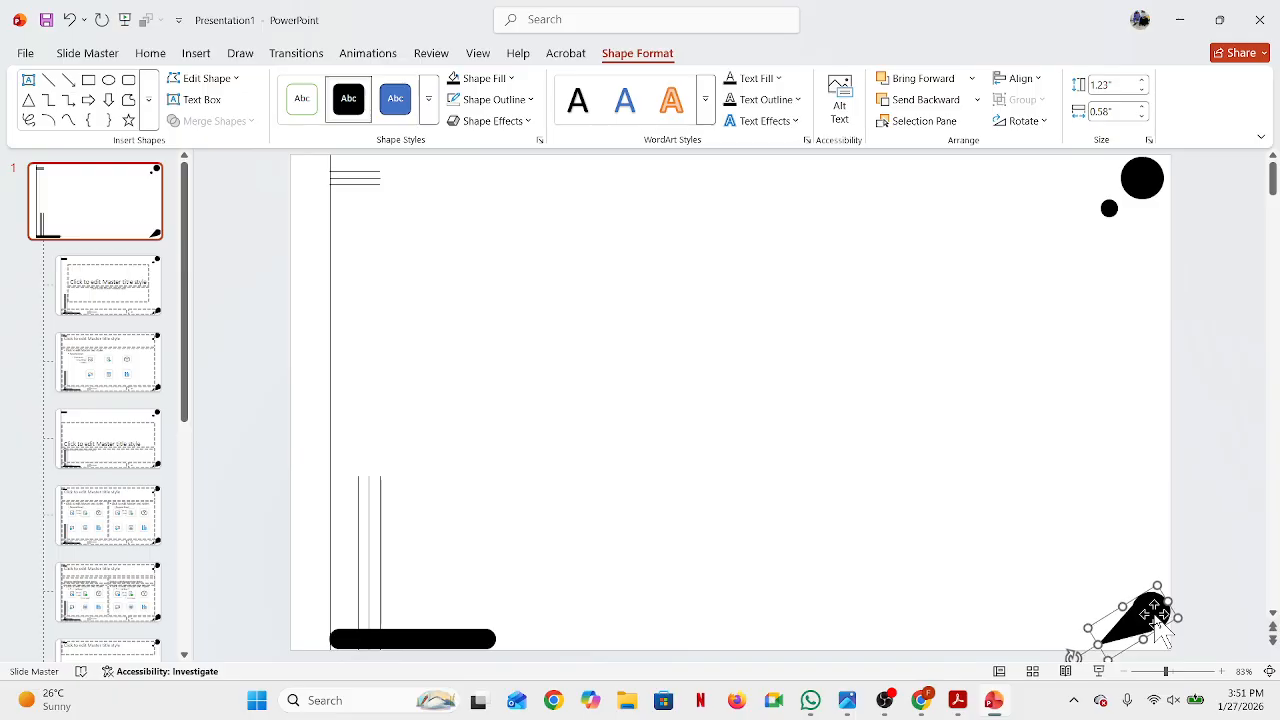
pyautogui.click(958, 528)
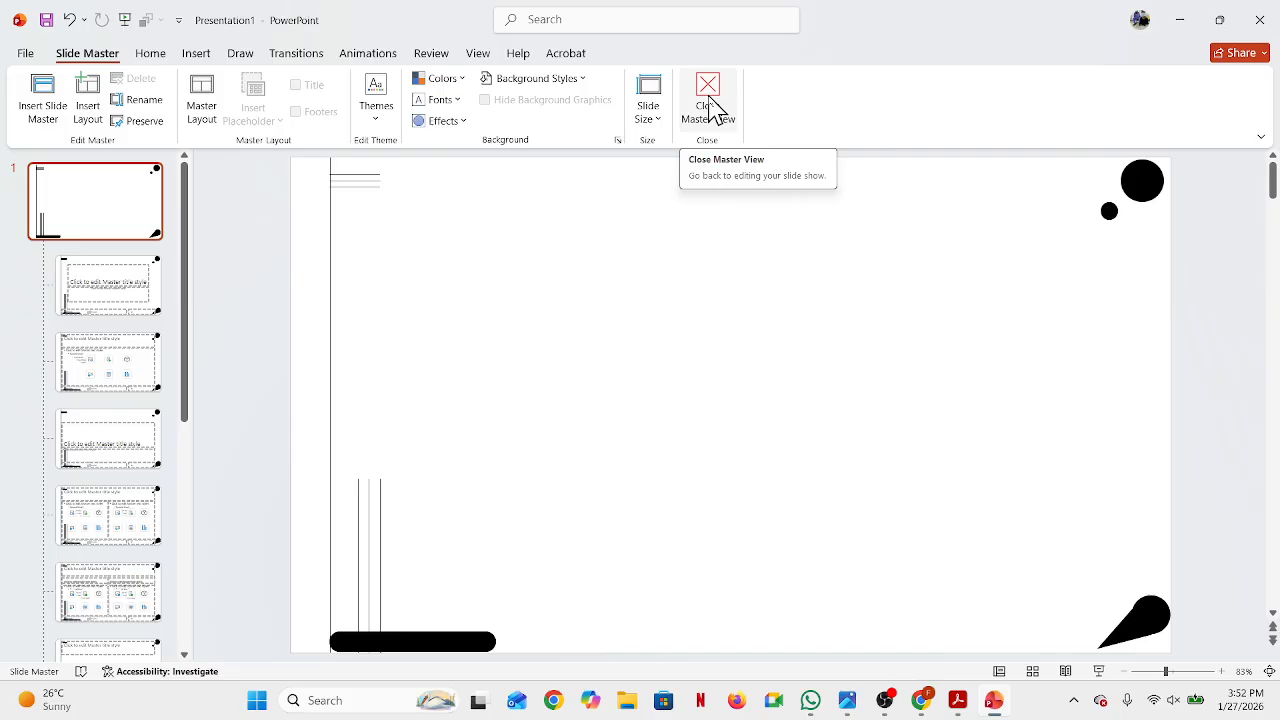
# Step: Close the slide master view and check the new design on the presentation's slides
pyautogui.click(710, 100)
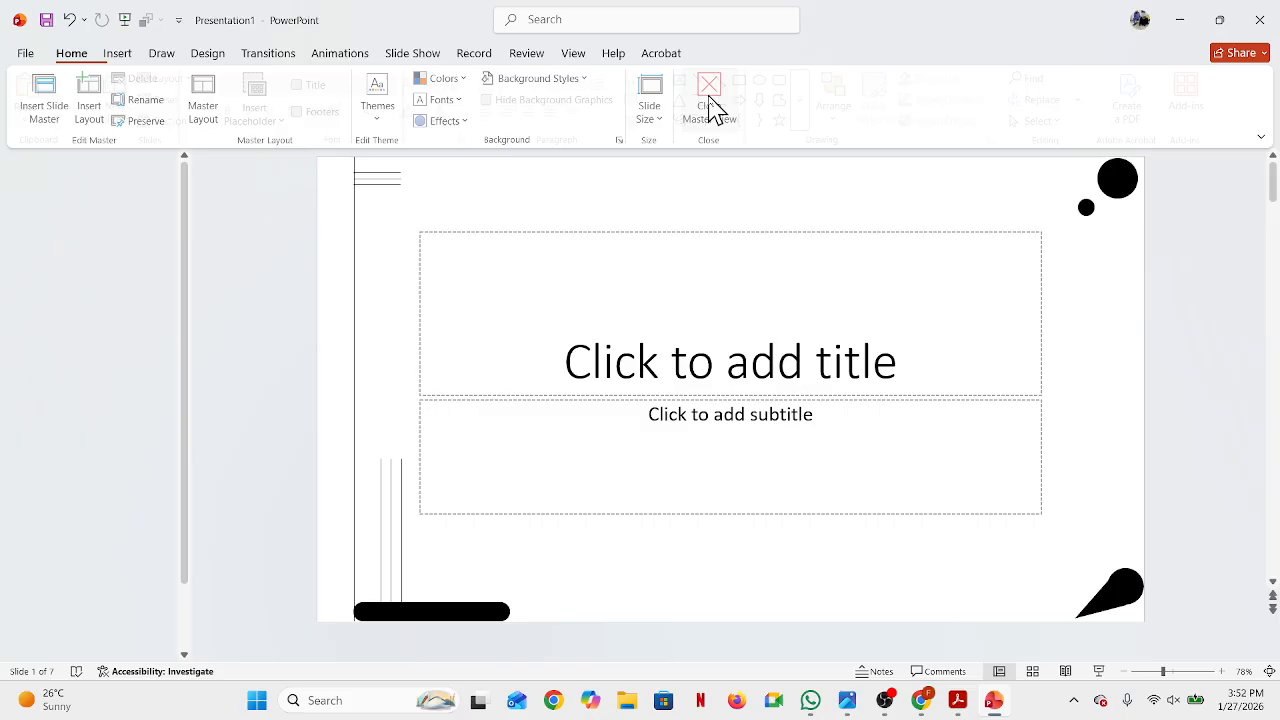
pyautogui.scroll(-3, 80, 492)
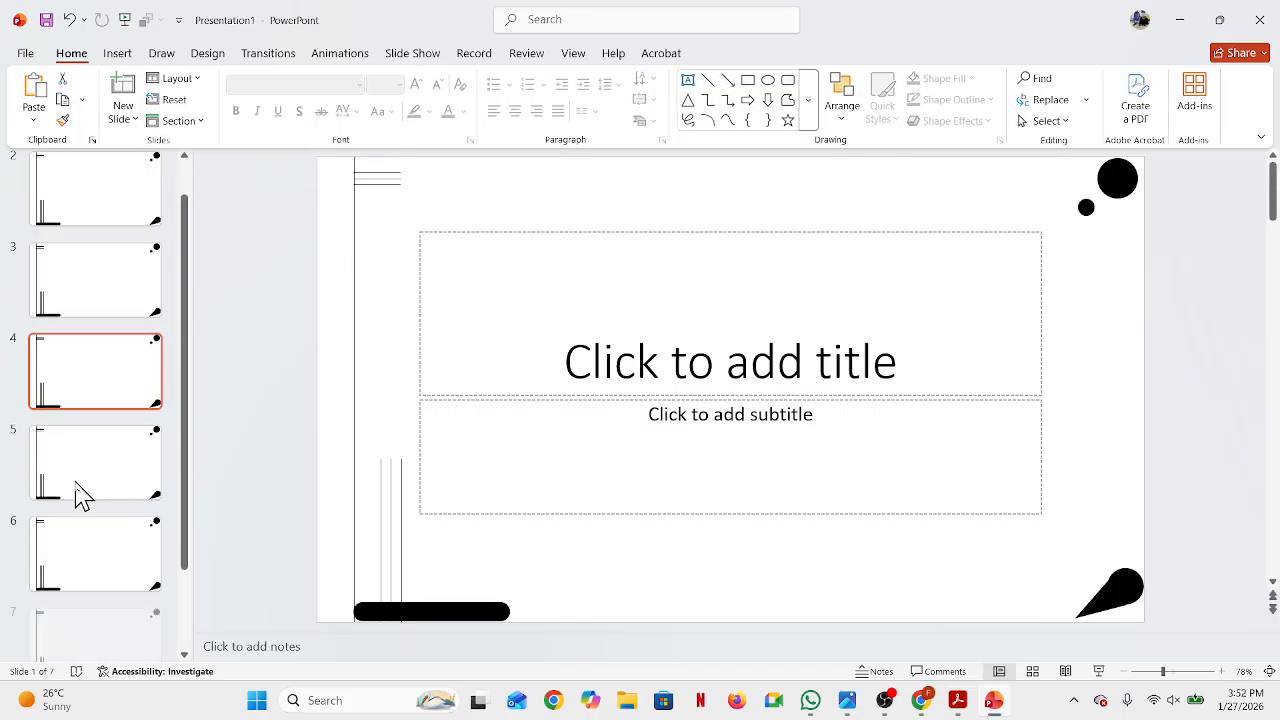
pyautogui.click(83, 495)
pyautogui.scroll(3, 83, 495)
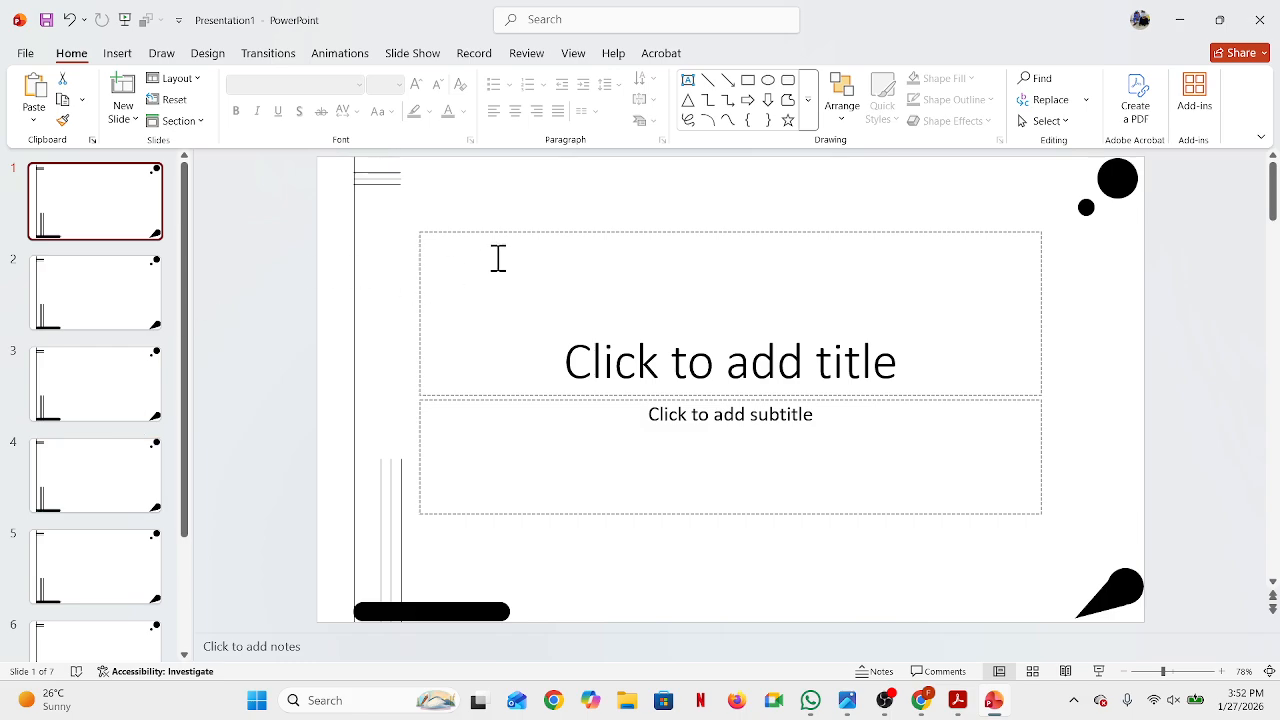
pyautogui.click(540, 198)
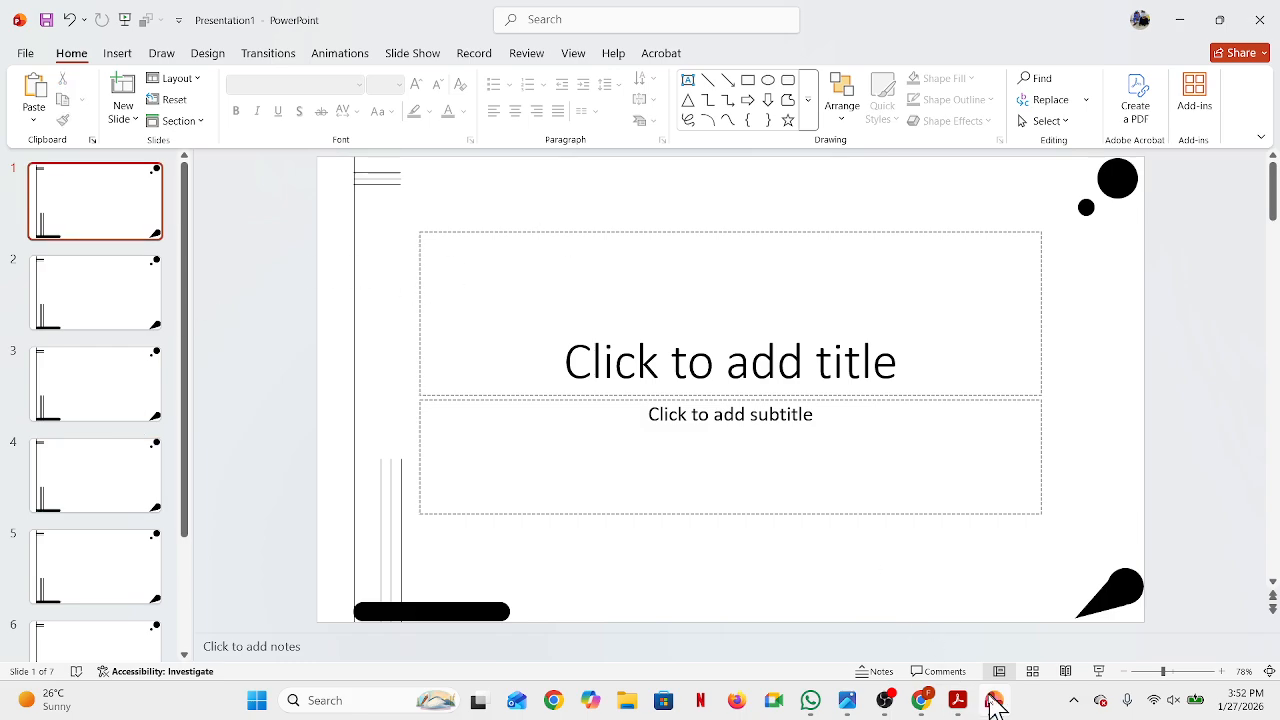
# Step: Consult the job specification in Acrobat, and enable a fixed date of 1/27/2026 and the slide number in PowerPoint's header and footer settings
pyautogui.click(960, 706)
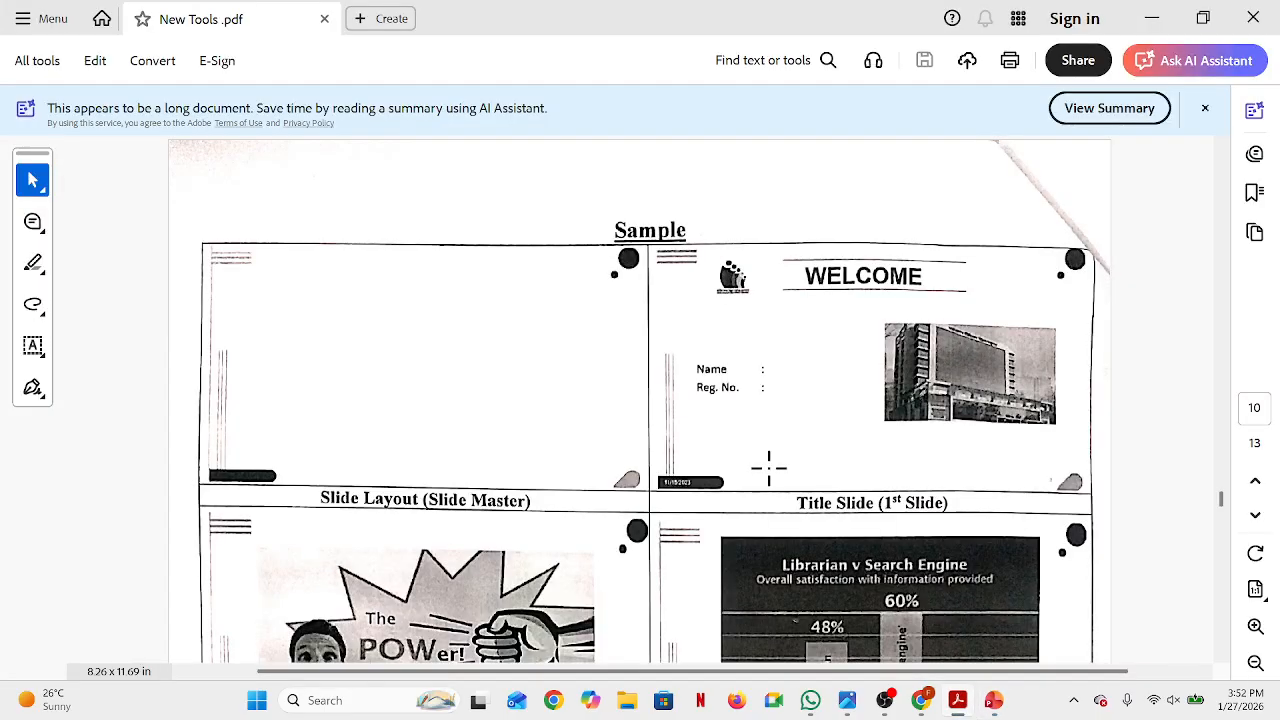
pyautogui.scroll(10, 771, 471)
pyautogui.scroll(3, 771, 471)
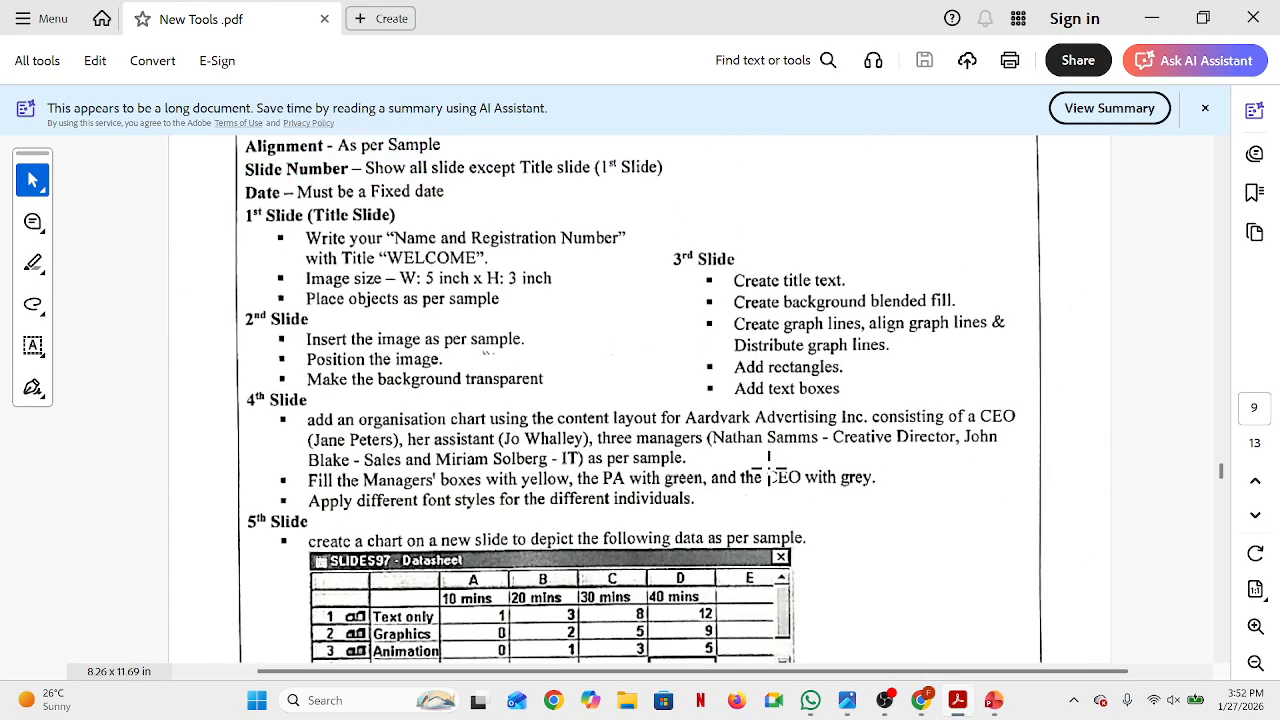
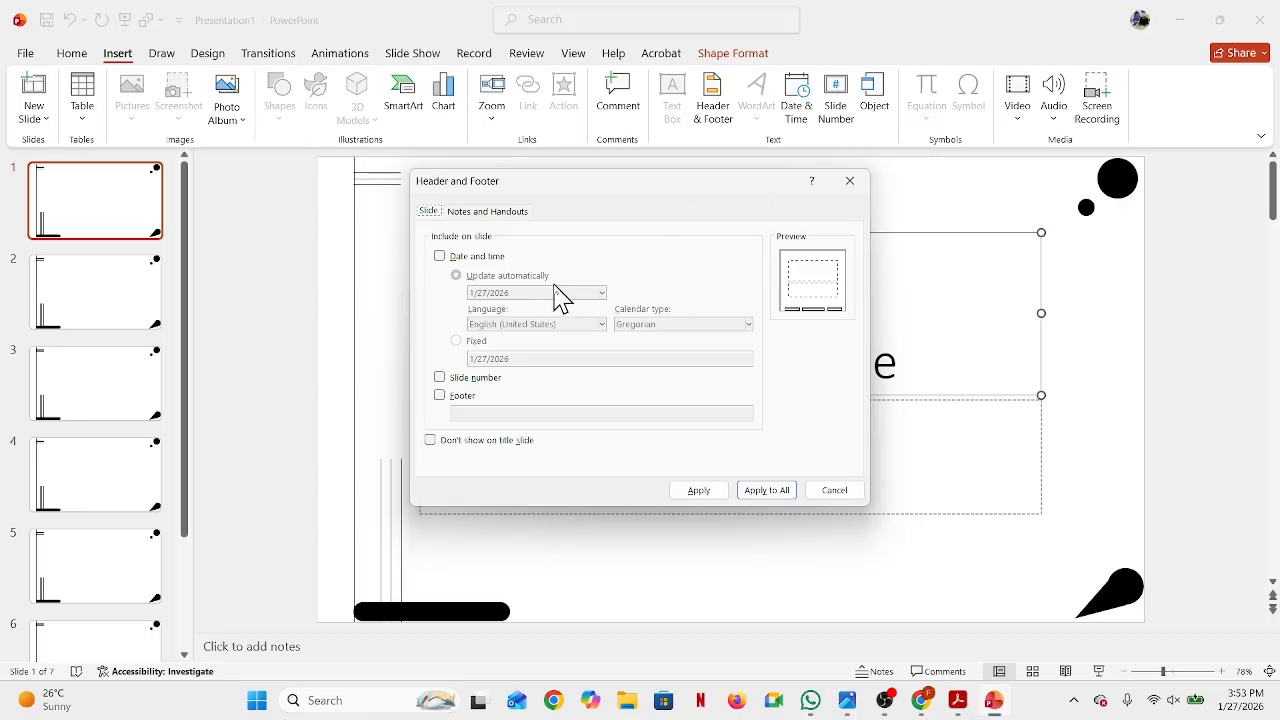
pyautogui.click(439, 258)
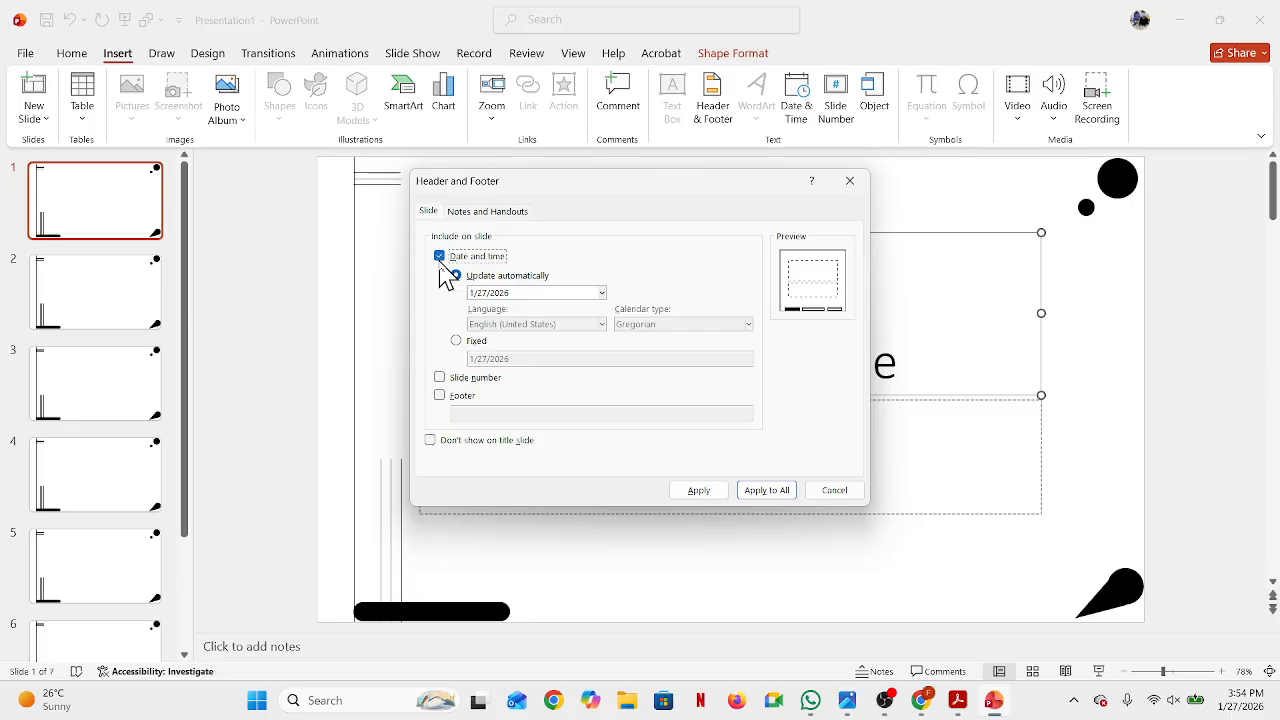
pyautogui.click(441, 379)
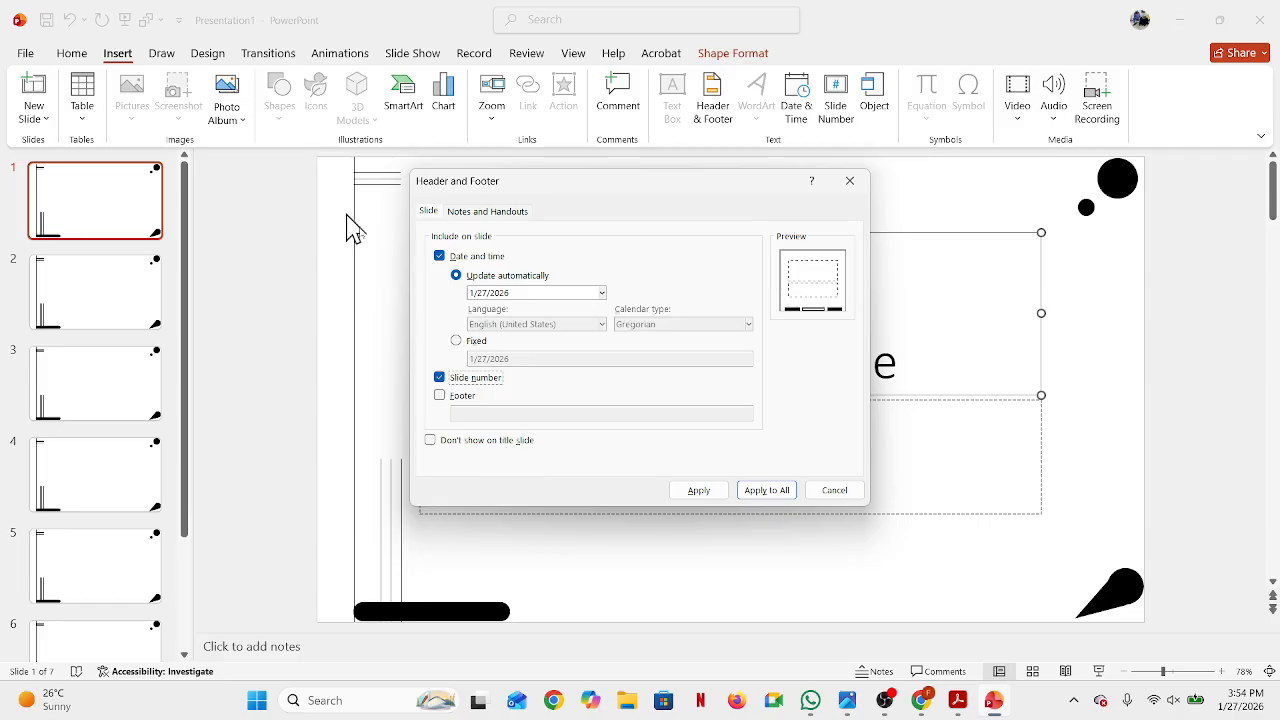
pyautogui.click(439, 256)
pyautogui.click(439, 256)
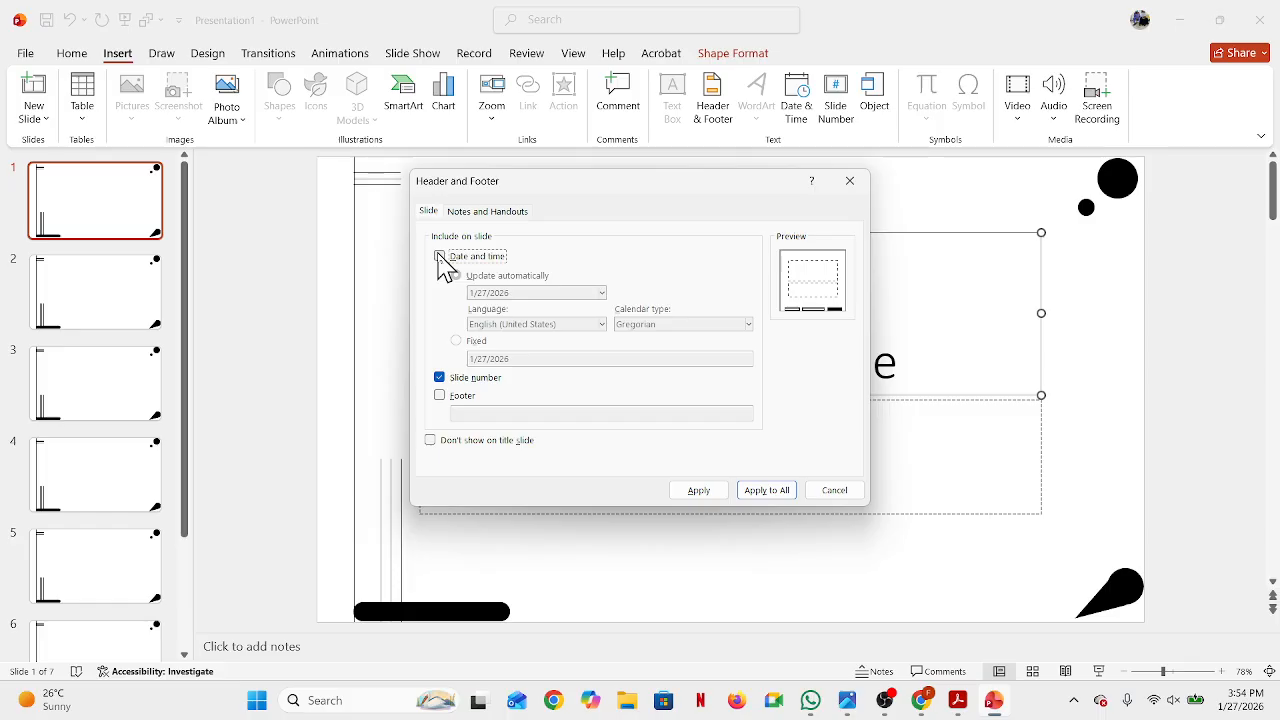
pyautogui.click(440, 257)
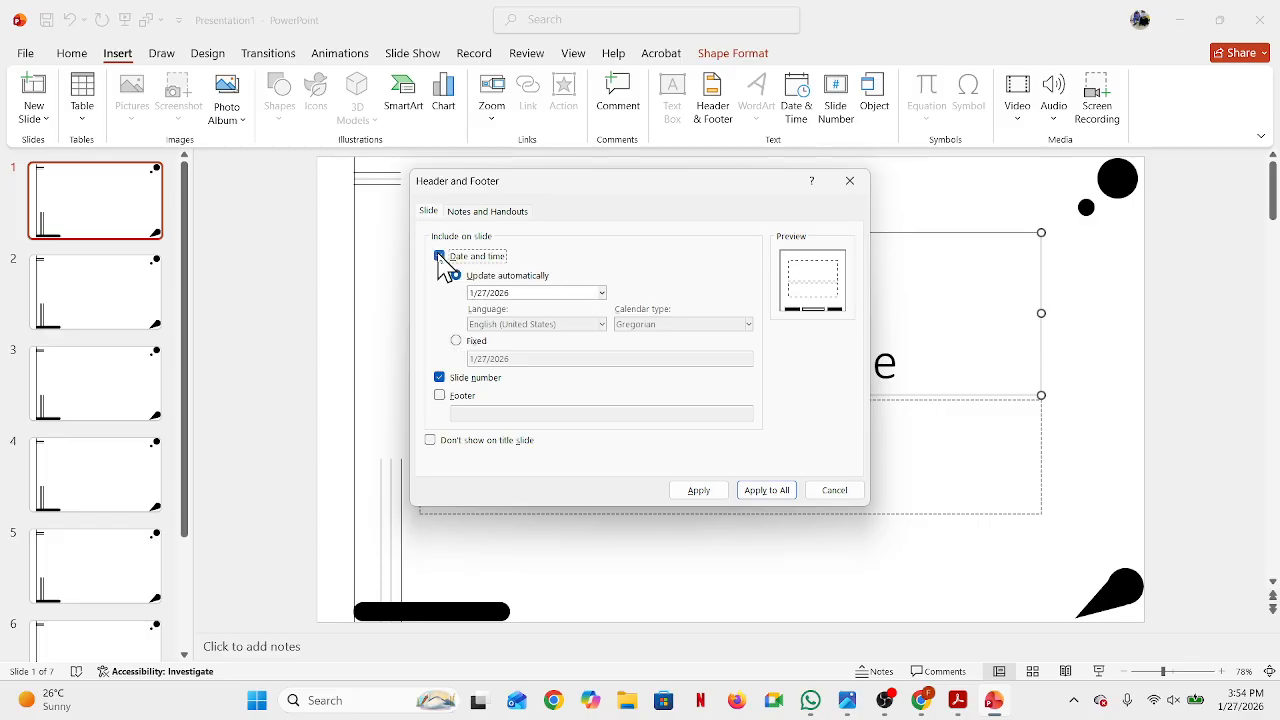
pyautogui.click(459, 345)
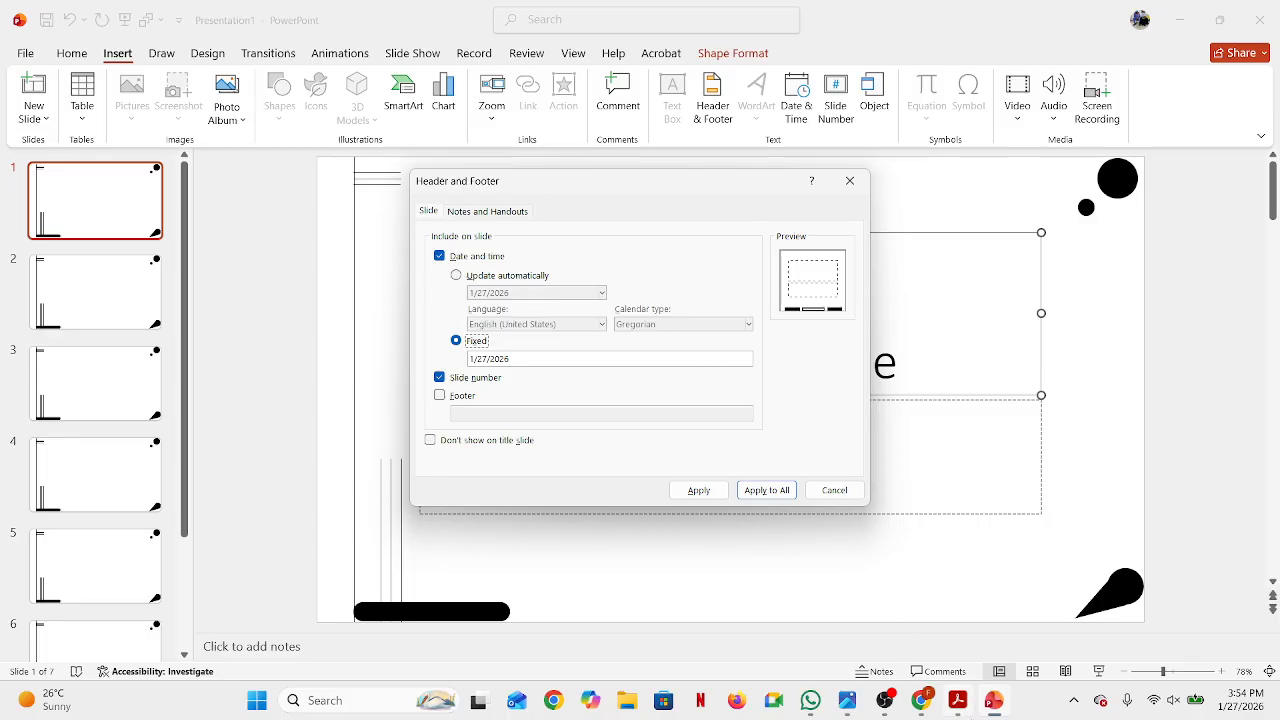
# Step: Recheck the specification in Acrobat, and apply PowerPoint's header and footer settings to the current slide with Don't show on title slide enabled
pyautogui.click(957, 700)
pyautogui.scroll(15, 554, 285)
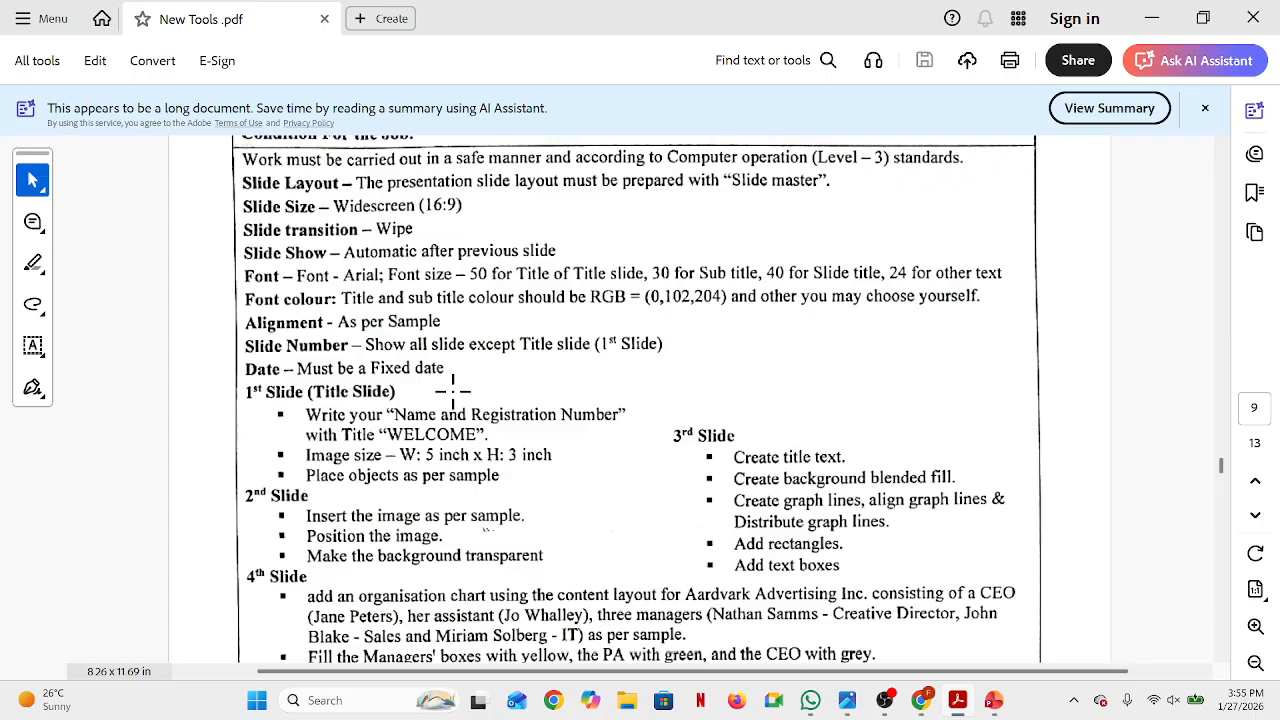
pyautogui.click(1152, 20)
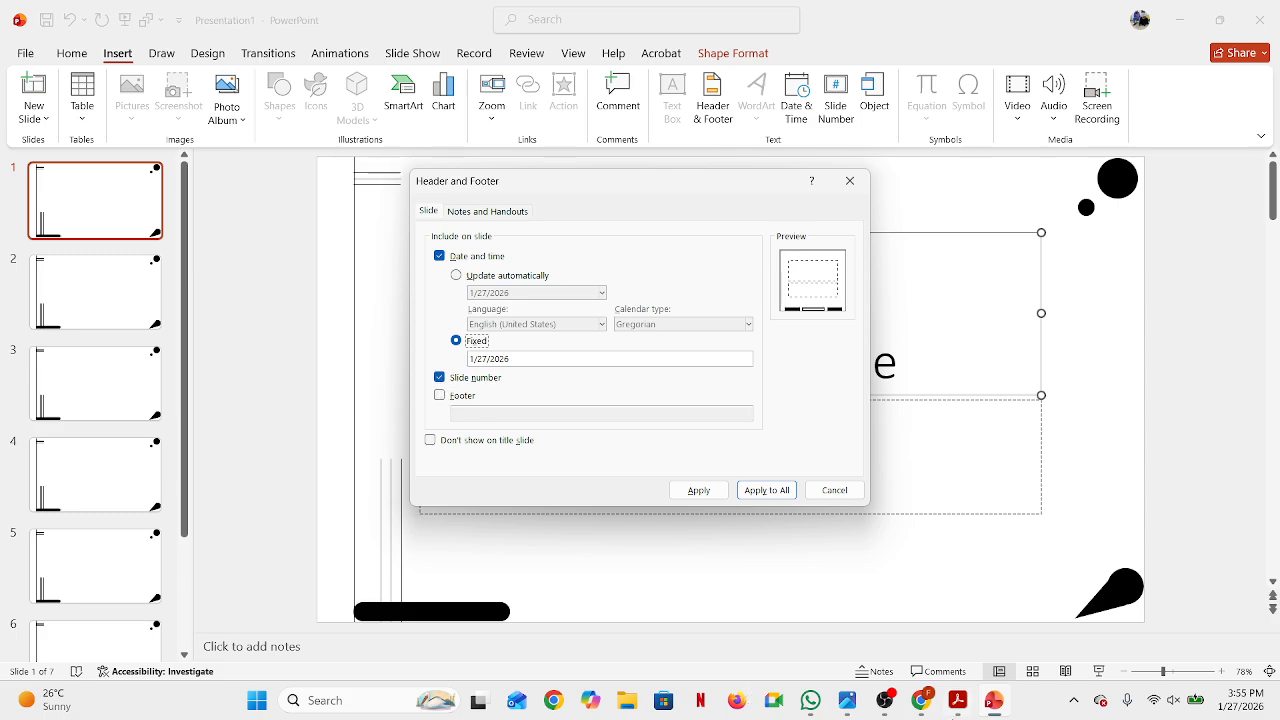
pyautogui.moveTo(960, 700)
pyautogui.click(962, 632)
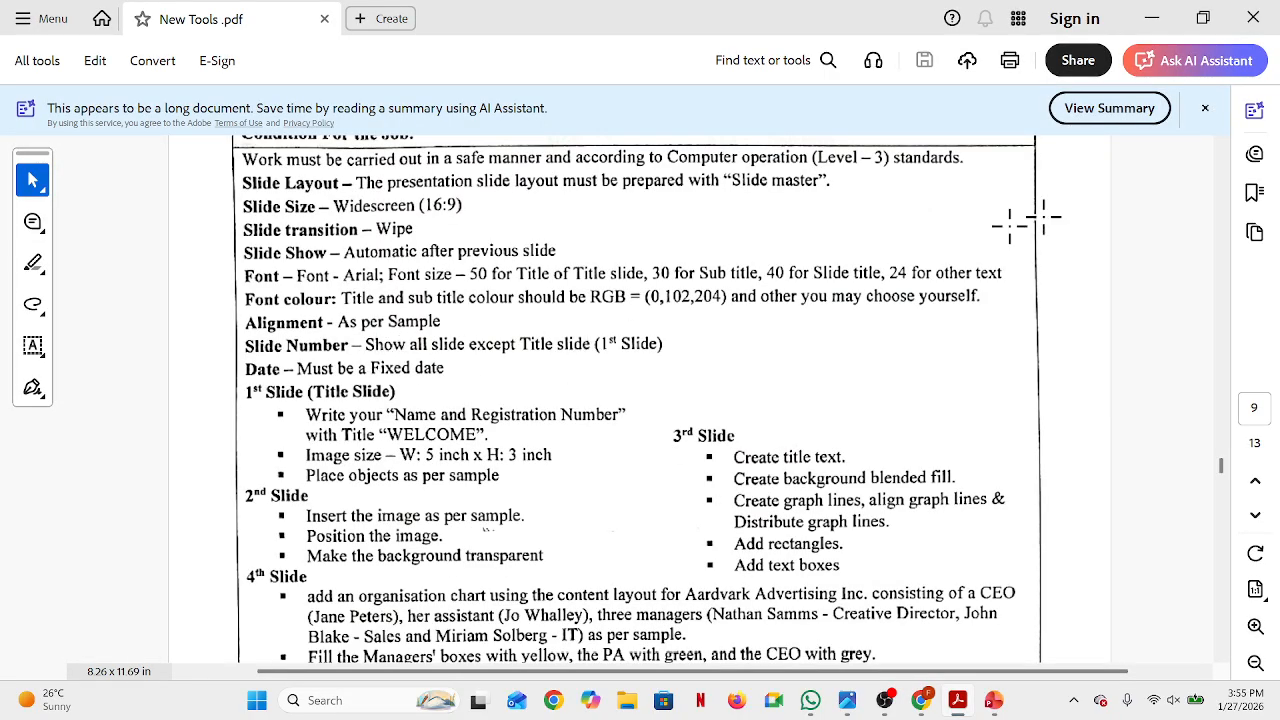
pyautogui.click(1152, 26)
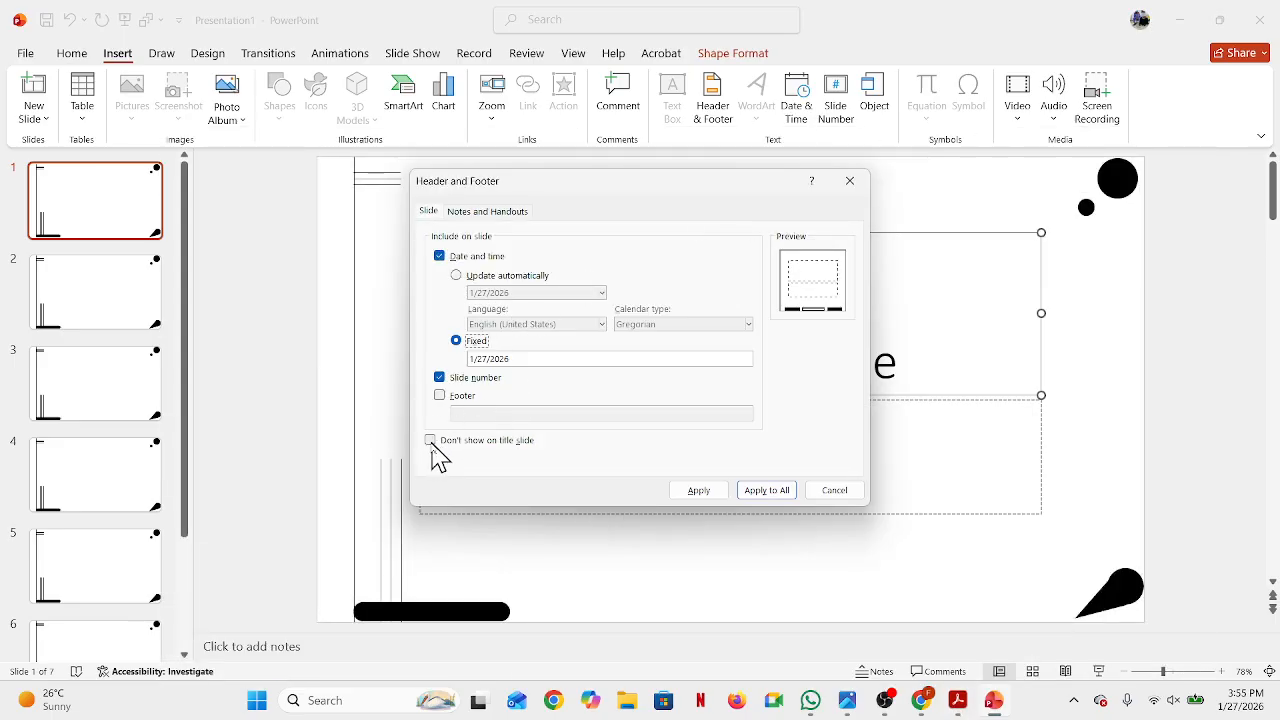
pyautogui.click(527, 443)
pyautogui.click(715, 493)
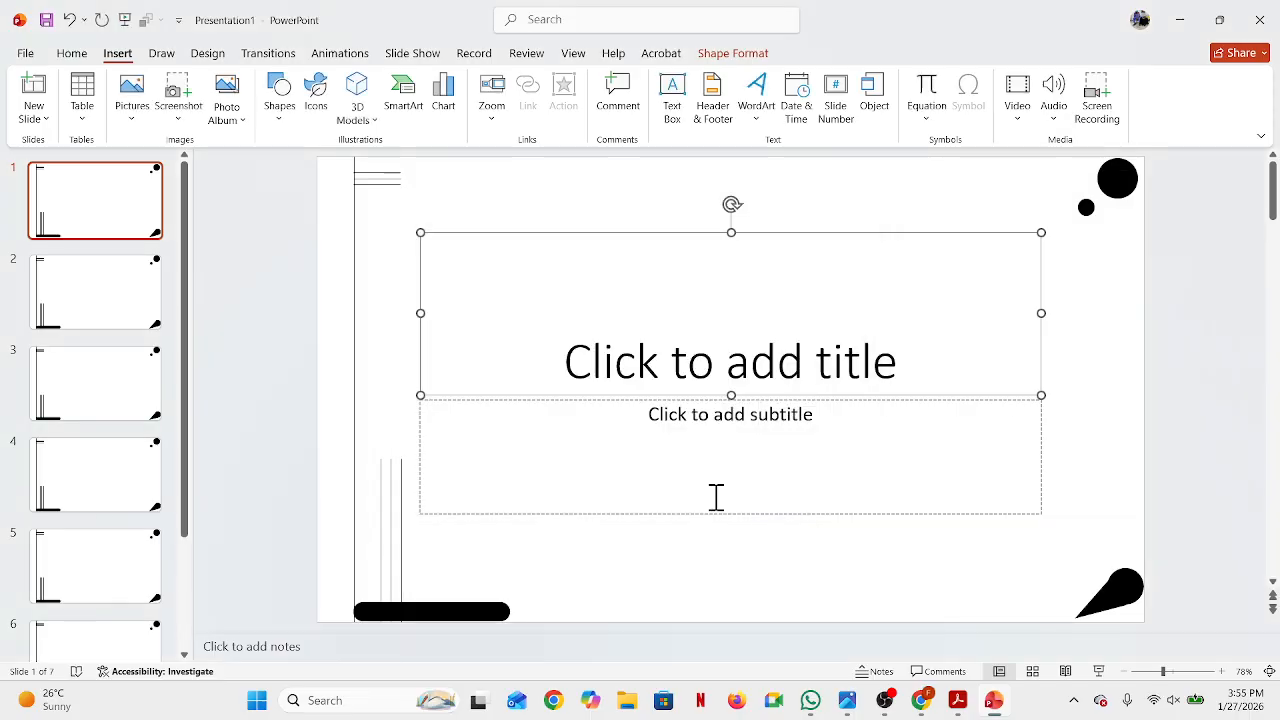
# Step: Examine the slides through slide 7 for the date and slide number
pyautogui.click(137, 305)
pyautogui.press('Down')
pyautogui.press('Down')
pyautogui.press('Up')
pyautogui.press('Up')
pyautogui.press('Up')
pyautogui.press('Down')
pyautogui.press('Down')
pyautogui.press('Down')
pyautogui.press('Down')
pyautogui.press('Down')
pyautogui.press('Down')
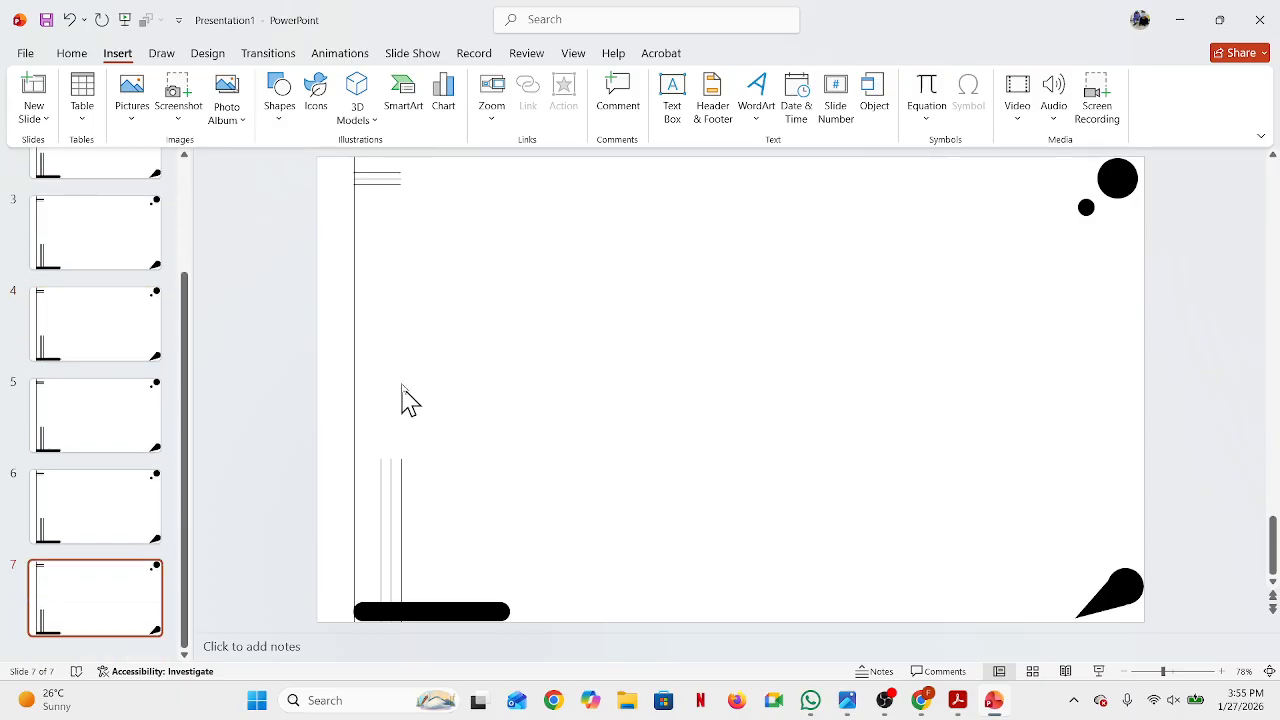
# Step: Apply the fixed date 1/27/2026 and slide numbers to all slides except the title slide, and check the first three slides
pyautogui.click(845, 120)
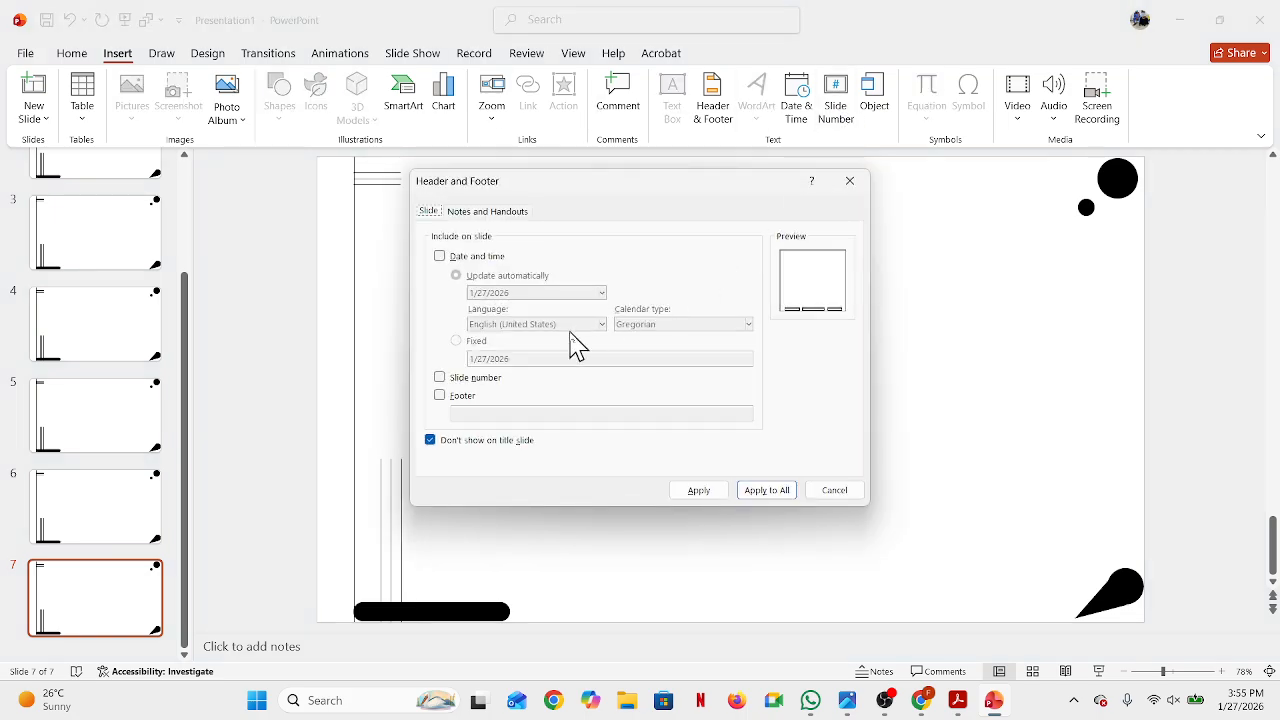
pyautogui.click(447, 259)
pyautogui.click(455, 341)
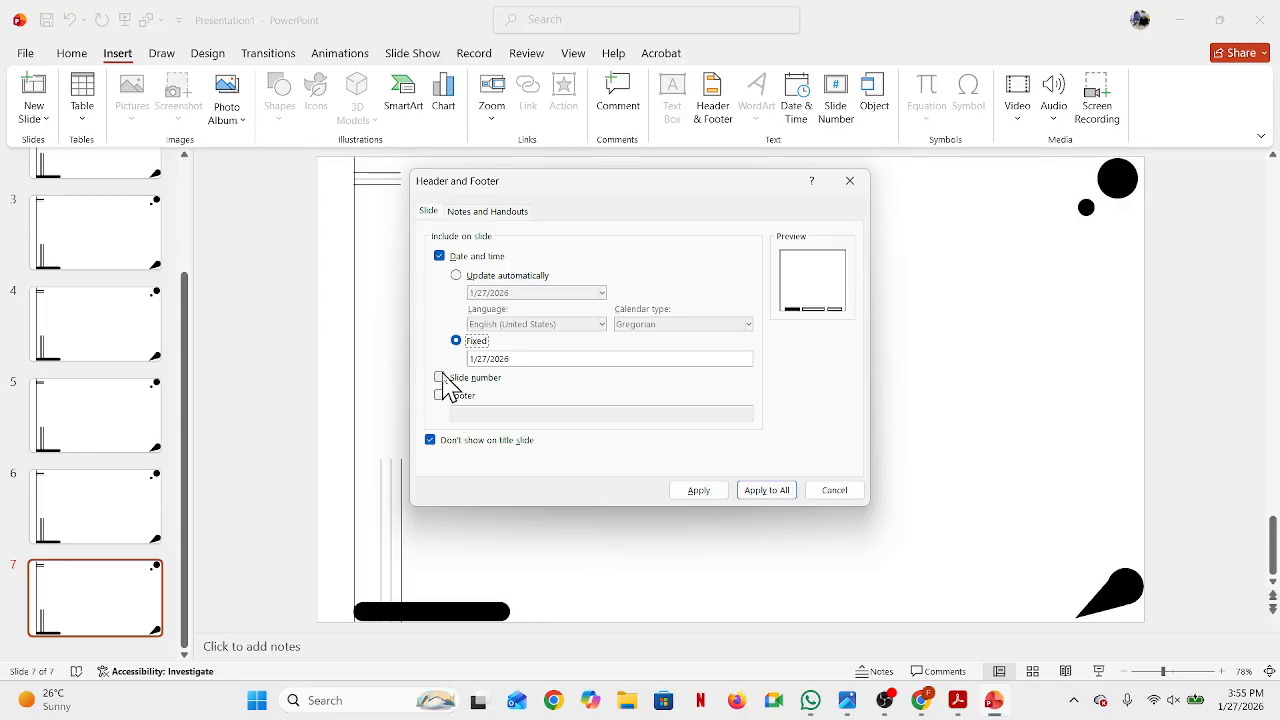
pyautogui.click(443, 380)
pyautogui.click(779, 498)
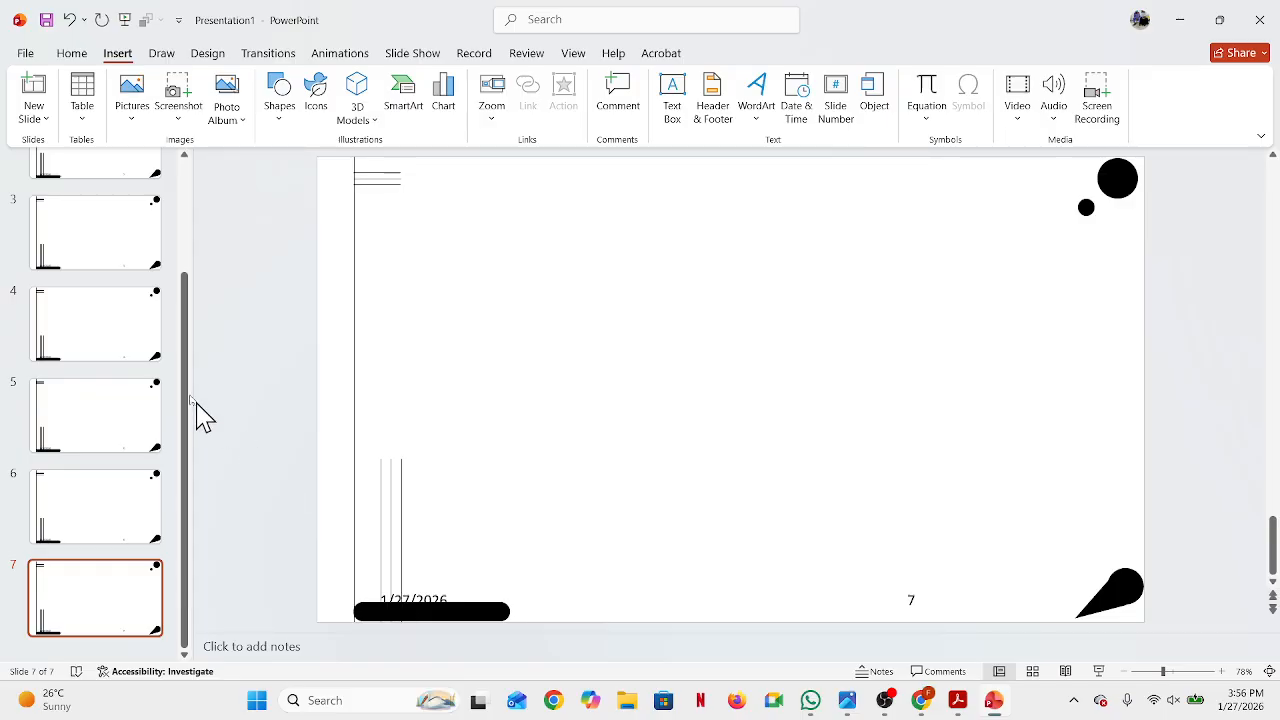
pyautogui.hotkey('ctrl', 'Home')
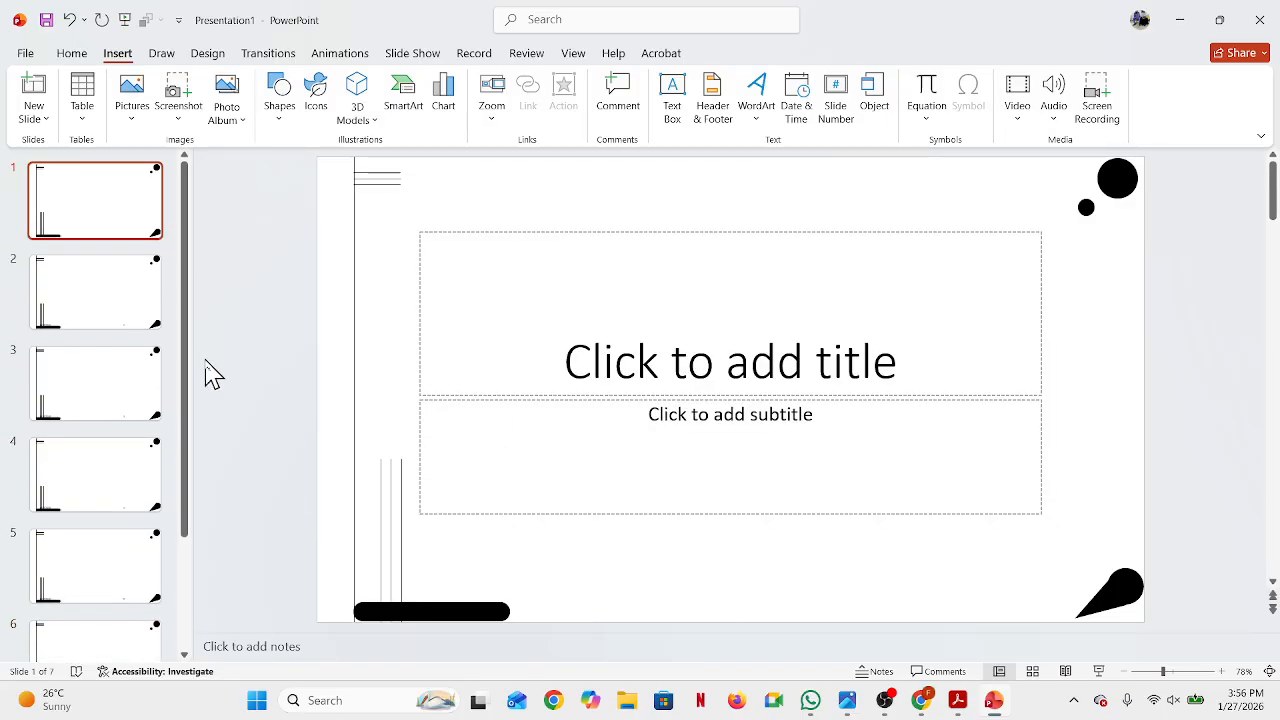
pyautogui.click(115, 280)
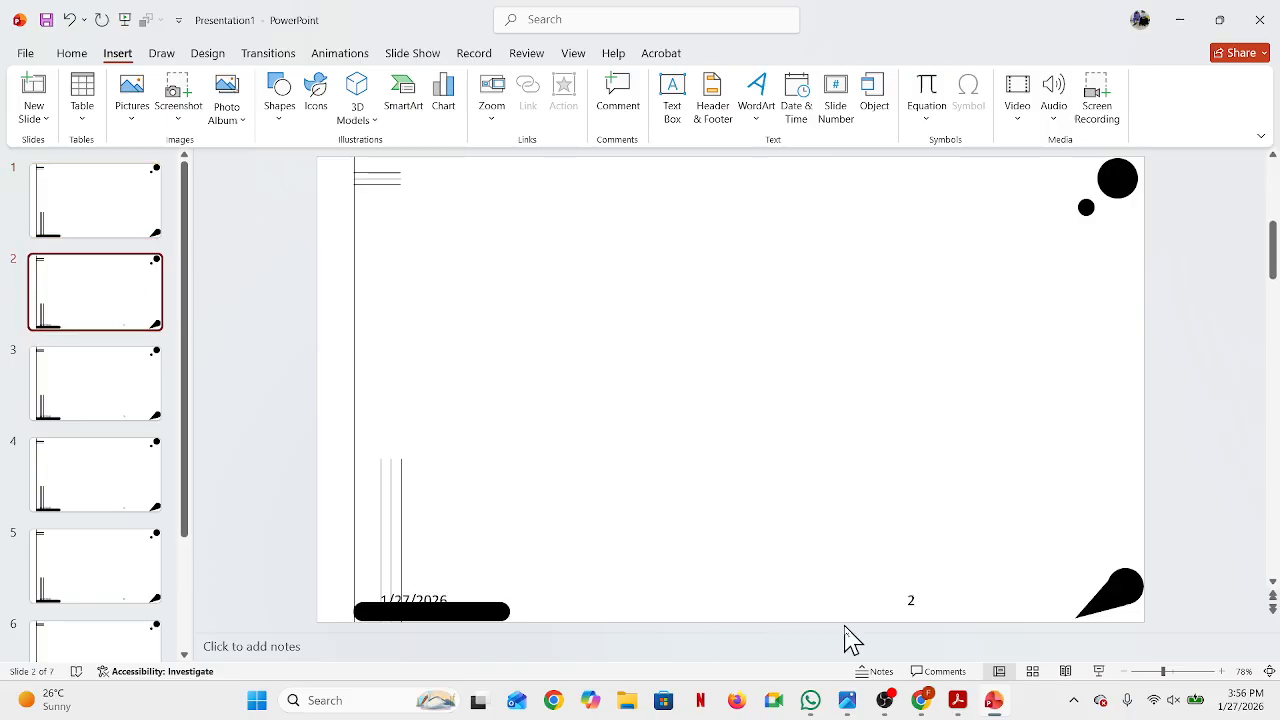
pyautogui.click(125, 396)
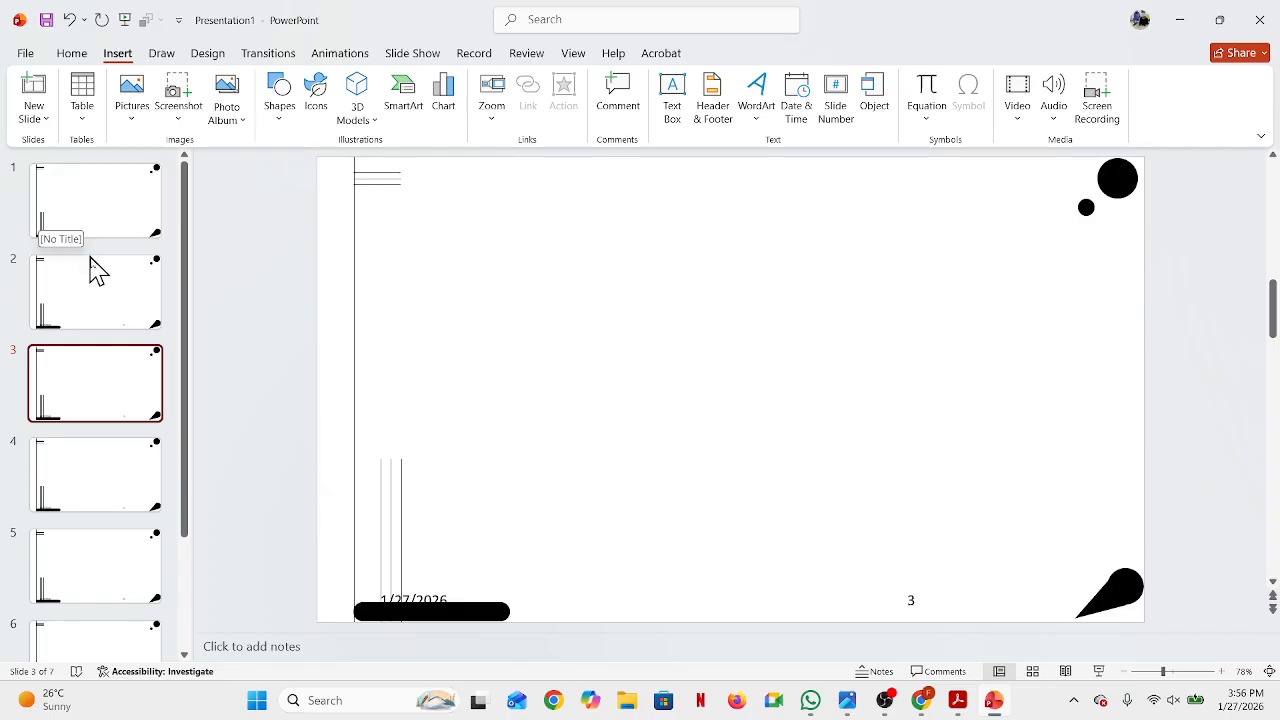
# Step: Delete the empty title and subtitle placeholders from the first slide
pyautogui.click(92, 192)
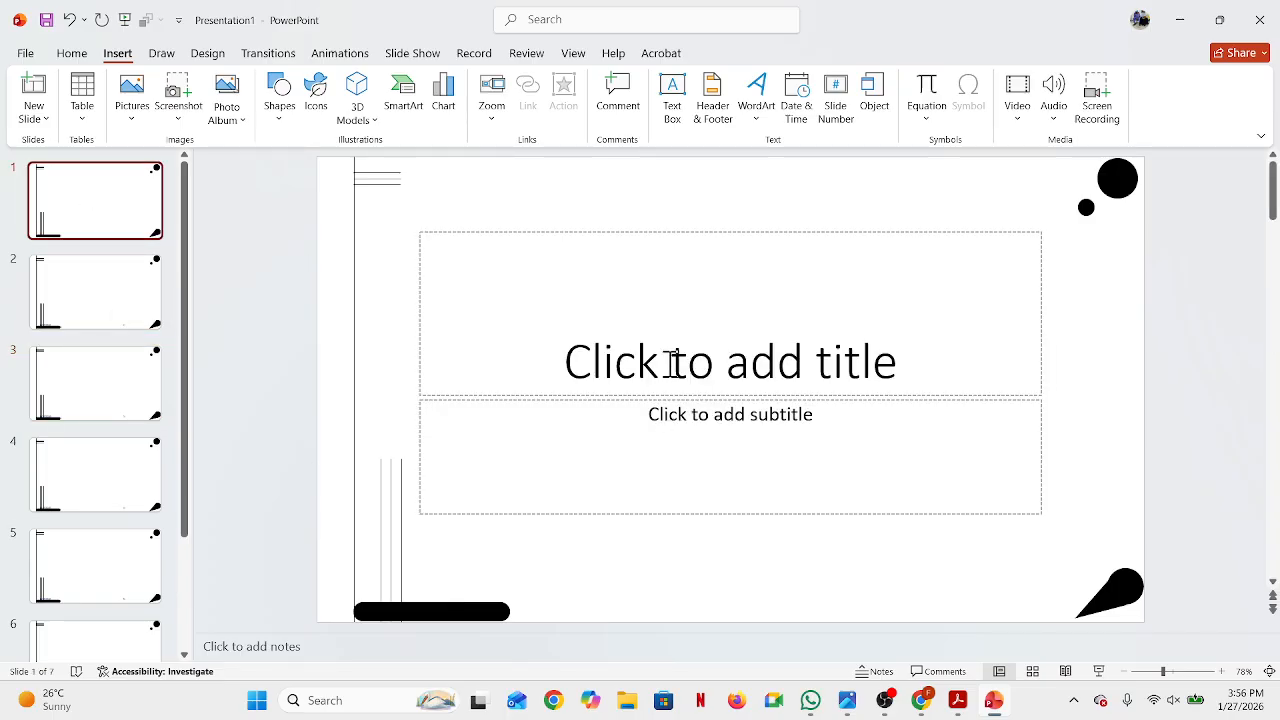
pyautogui.click(641, 227)
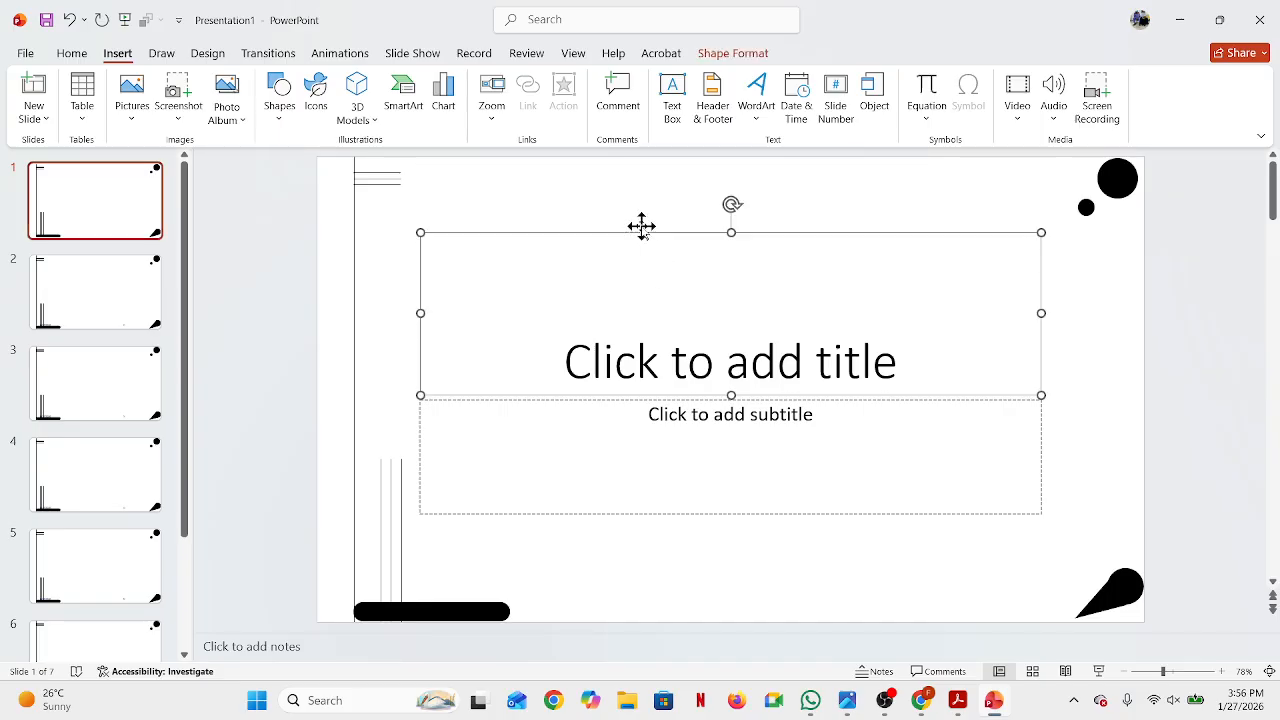
pyautogui.press('Delete')
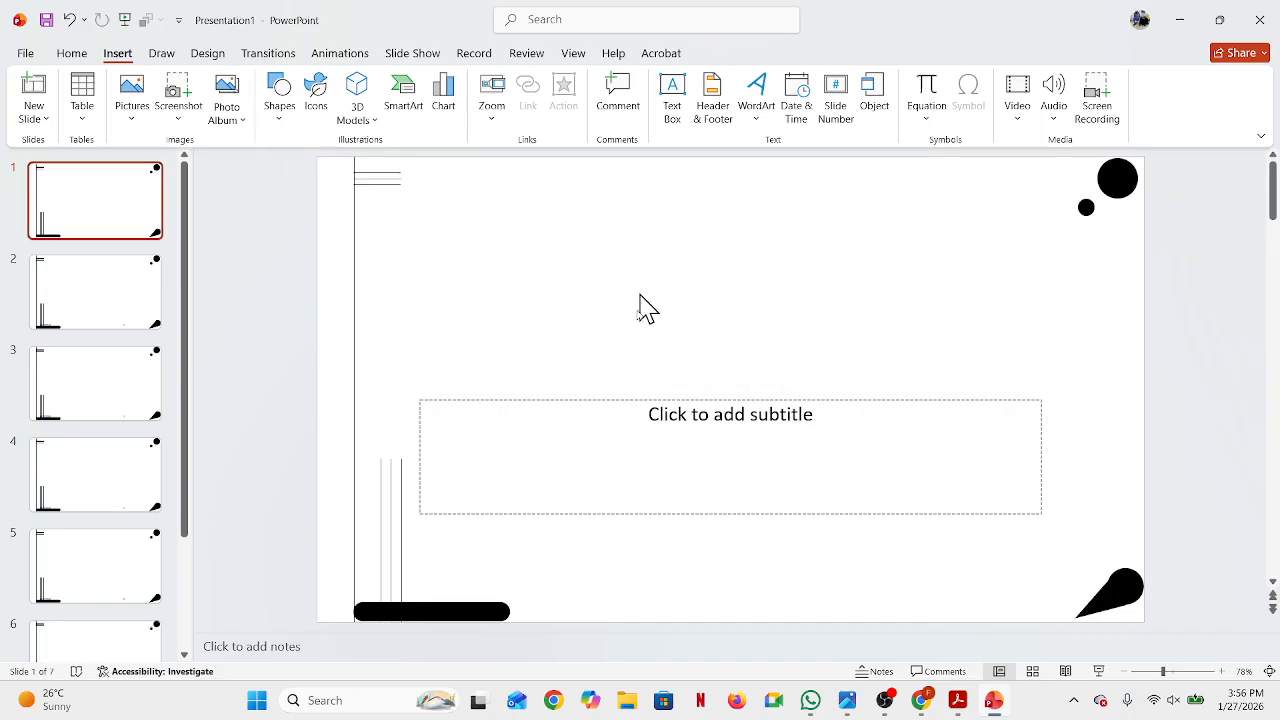
pyautogui.click(628, 399)
pyautogui.press('Delete')
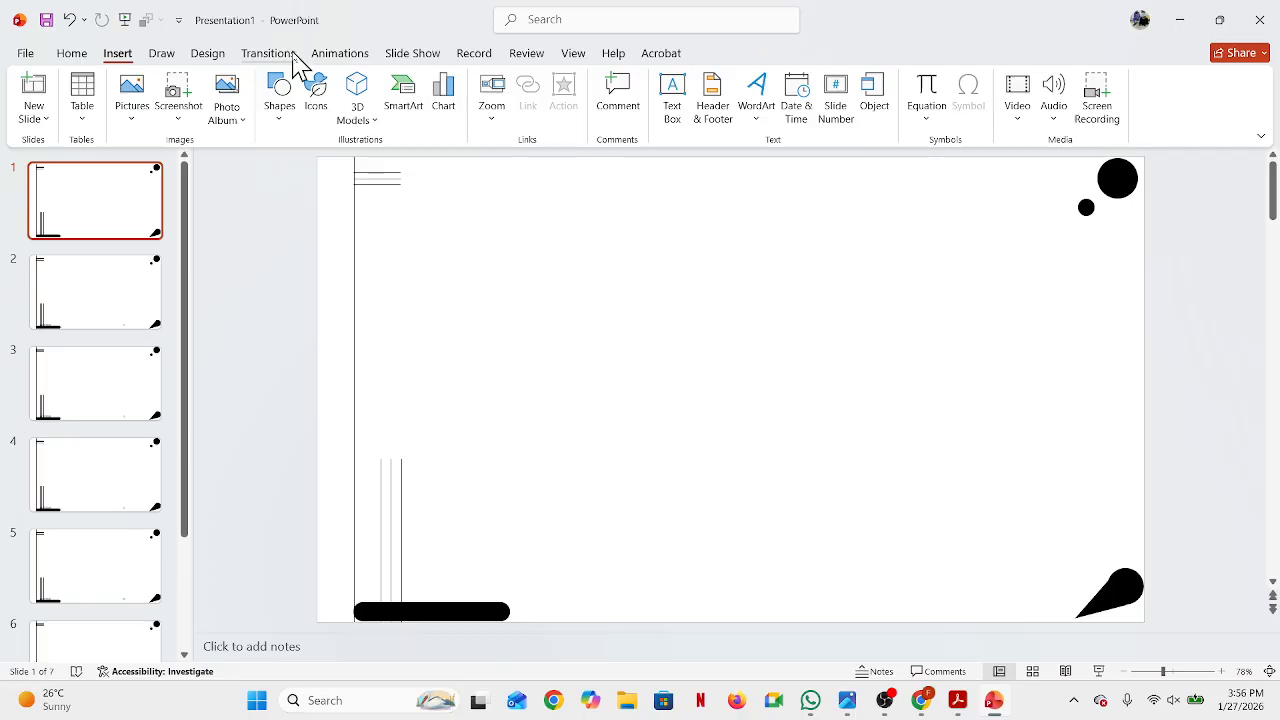
# Step: Add a text box in the upper middle of the first slide and start its text with "We"
pyautogui.click(270, 100)
pyautogui.click(272, 168)
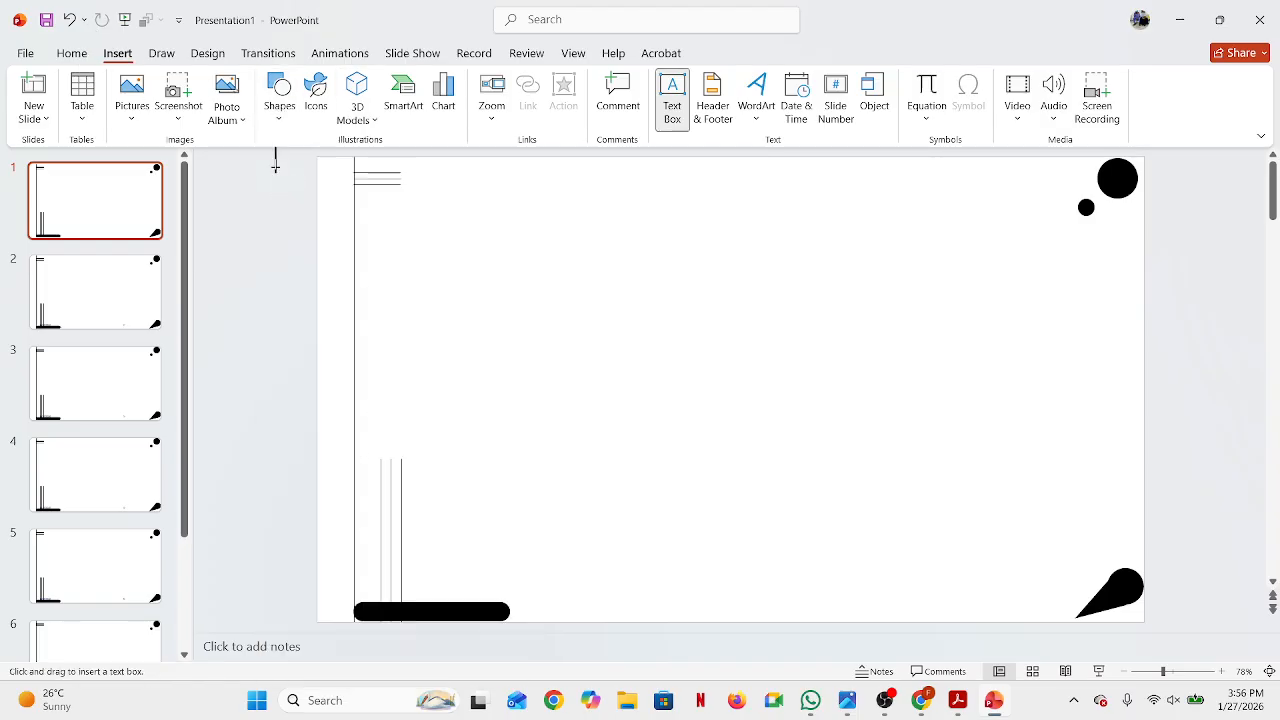
pyautogui.click(662, 240)
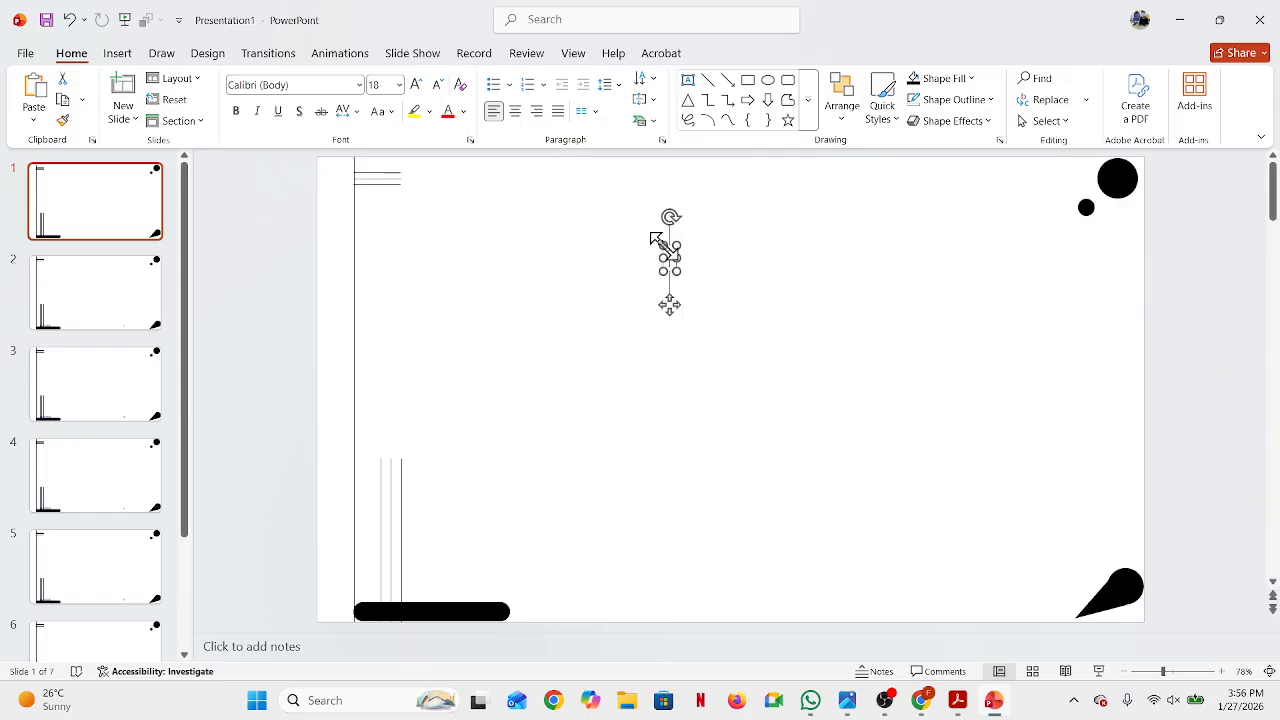
pyautogui.write('Well')
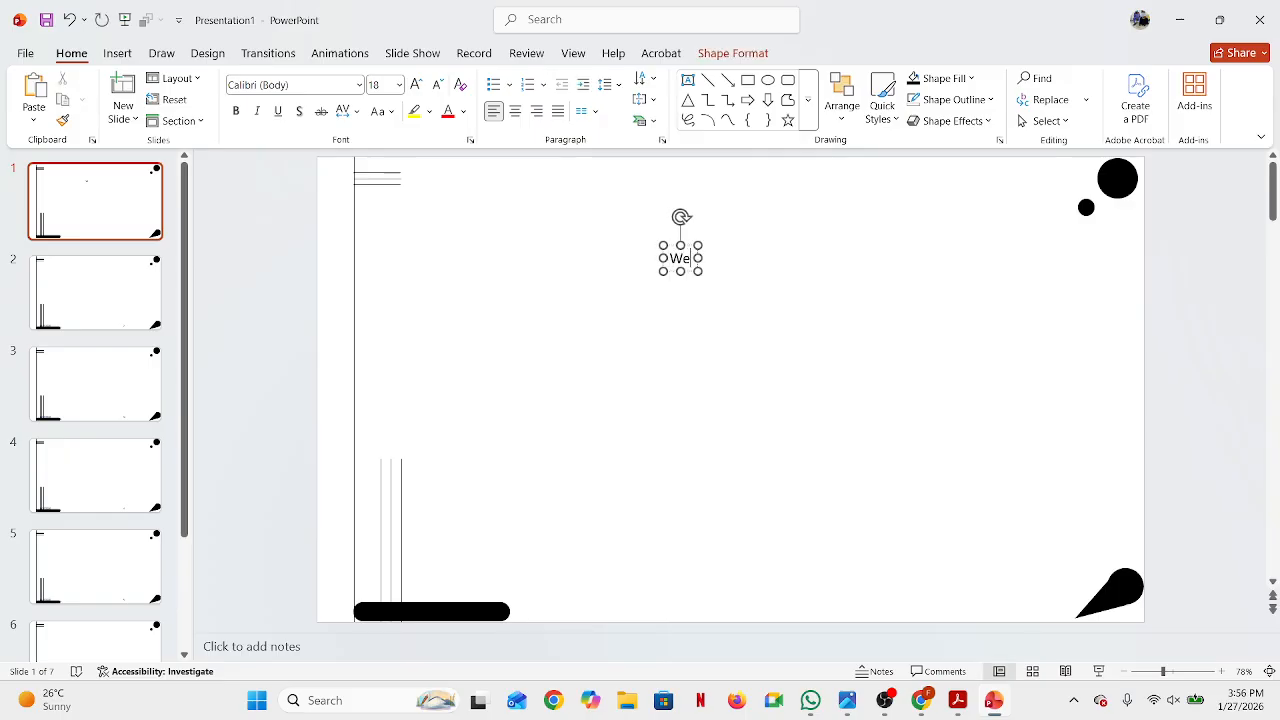